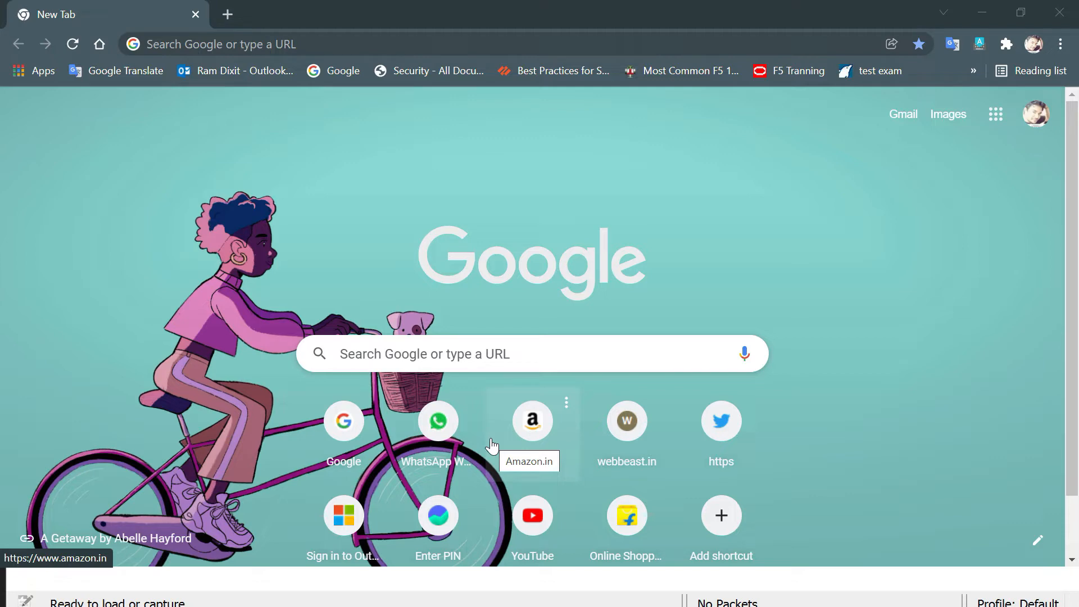
- Switch from the browser to the open Wireshark window
key(super)
key(Escape)
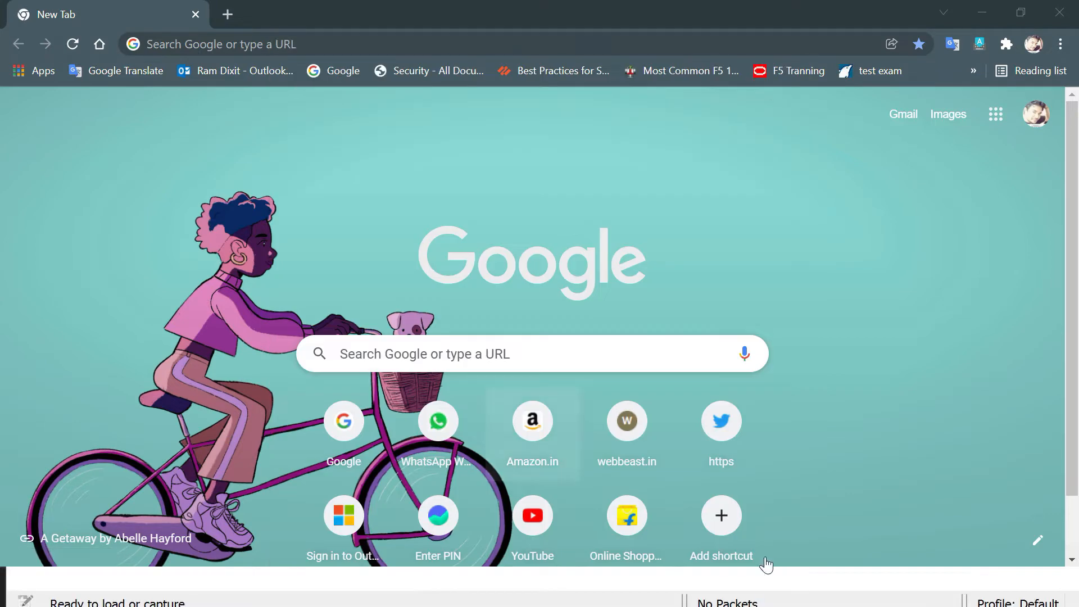
key(super)
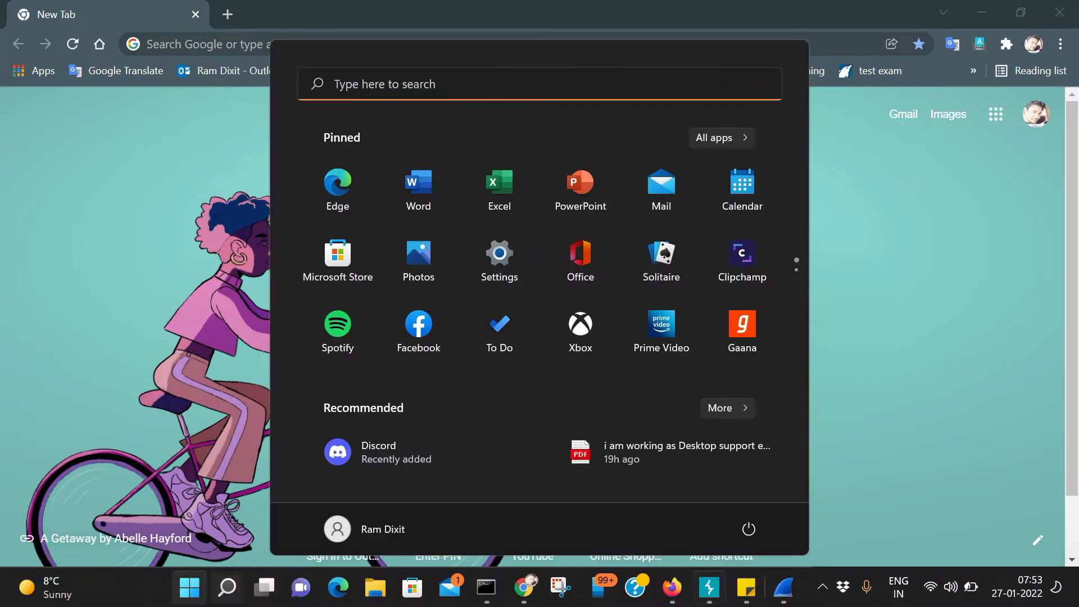
click(789, 591)
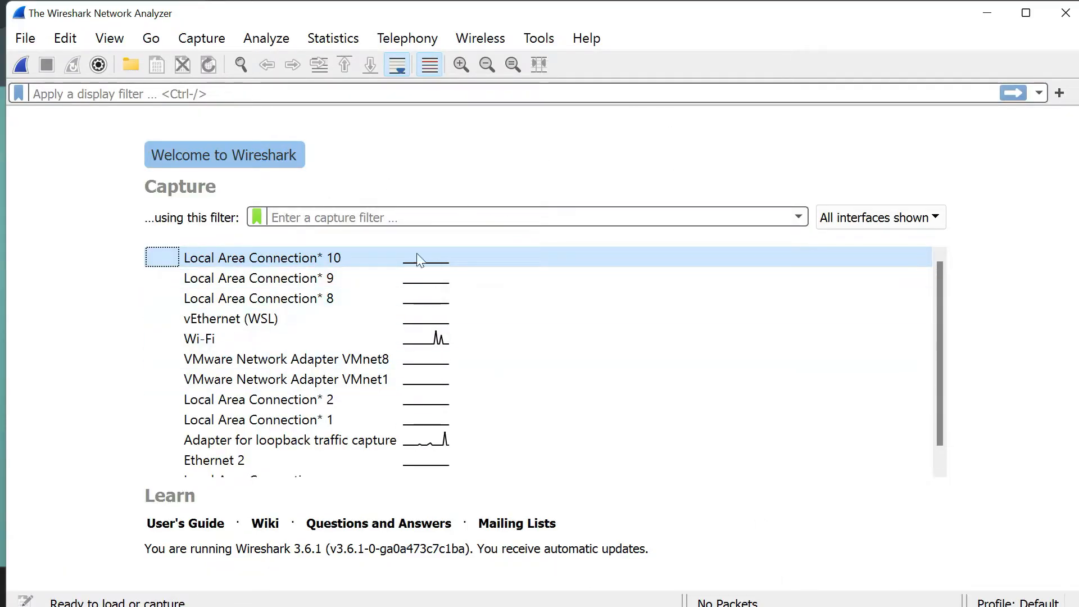
- Start a live packet capture on the Wi-Fi interface and stop it
mouse_move(418, 319)
key(Down)
key(Down)
key(Down)
key(Down)
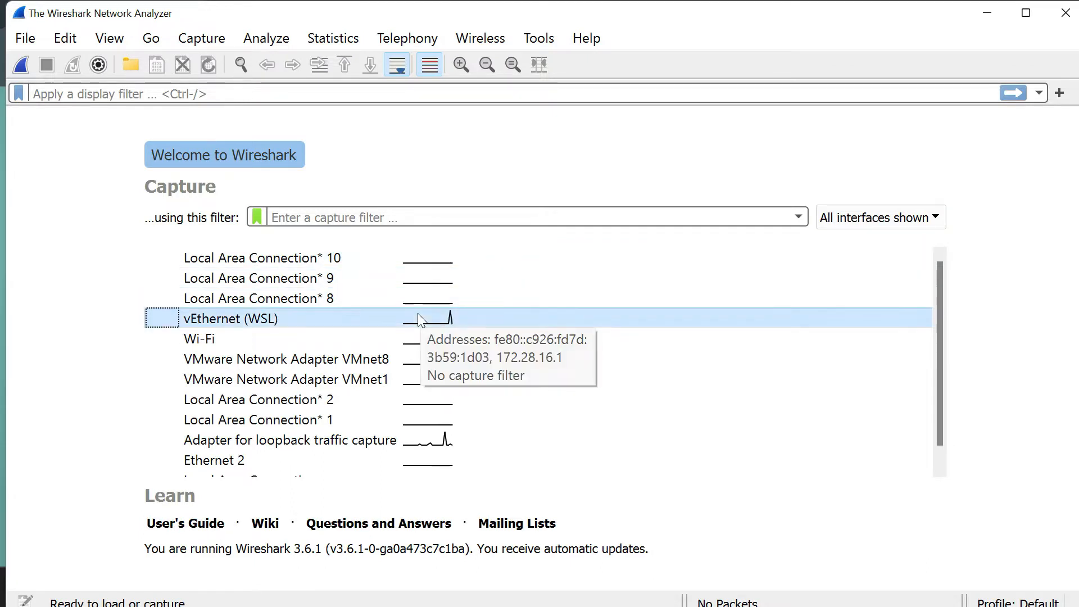
double_click(273, 337)
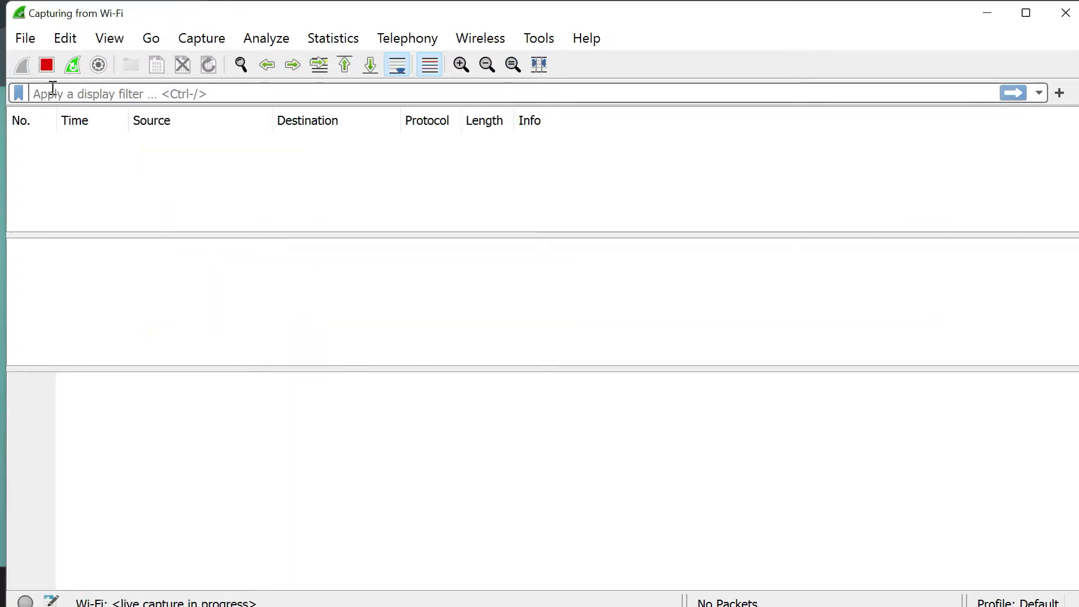
click(46, 65)
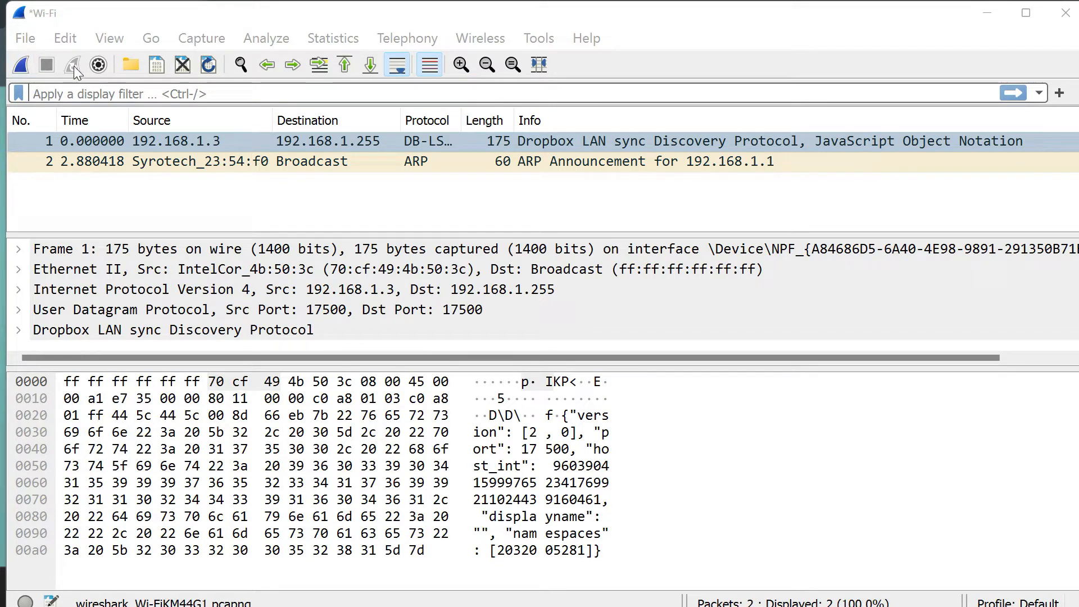
- Open the capture options and enable promiscuous mode on all interfaces
click(99, 64)
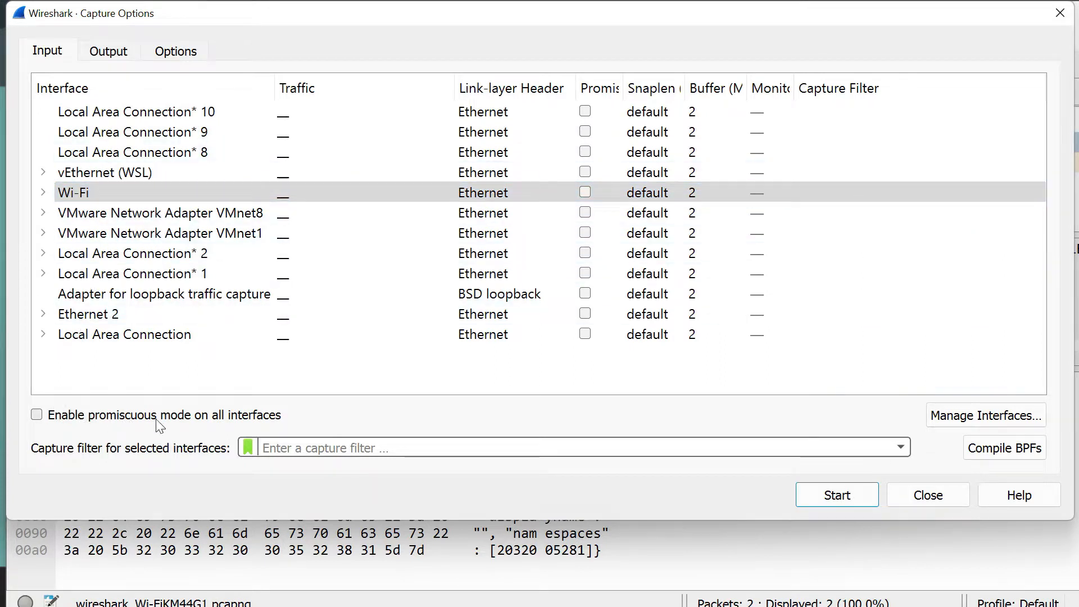
click(122, 421)
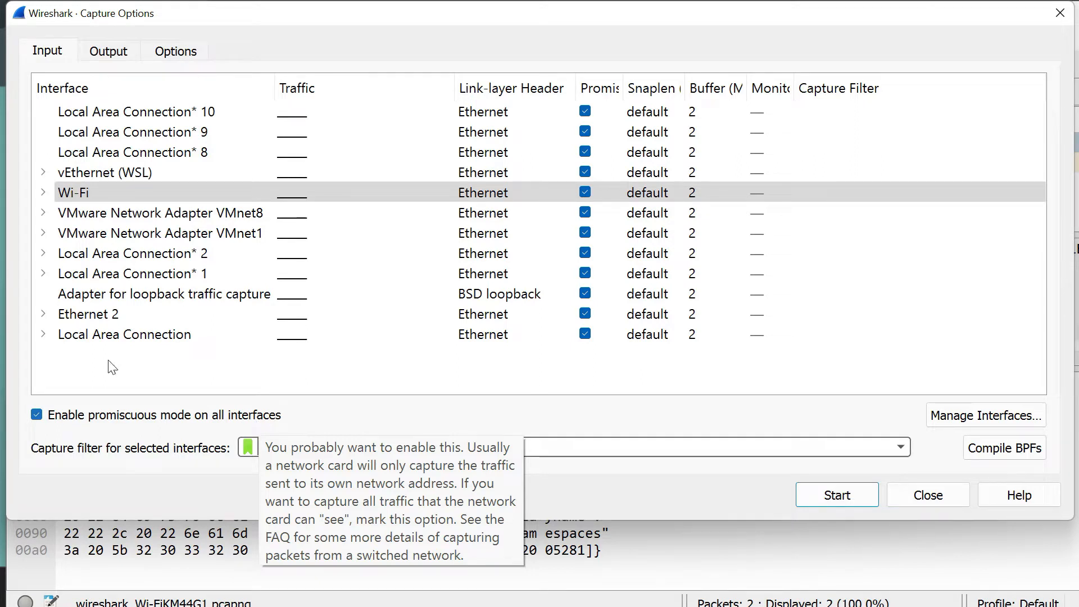
click(36, 415)
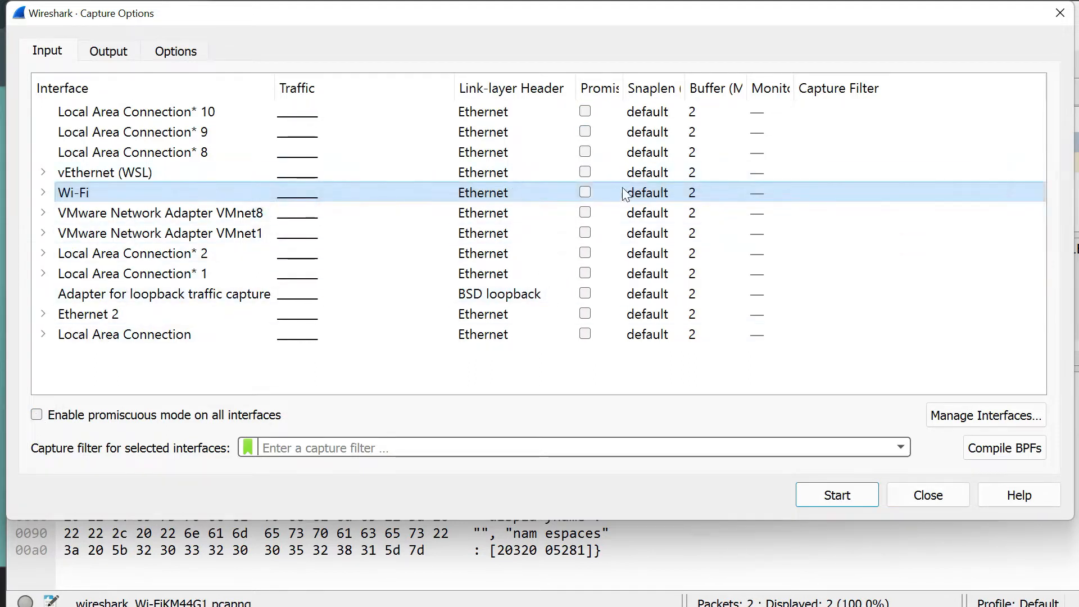
click(36, 416)
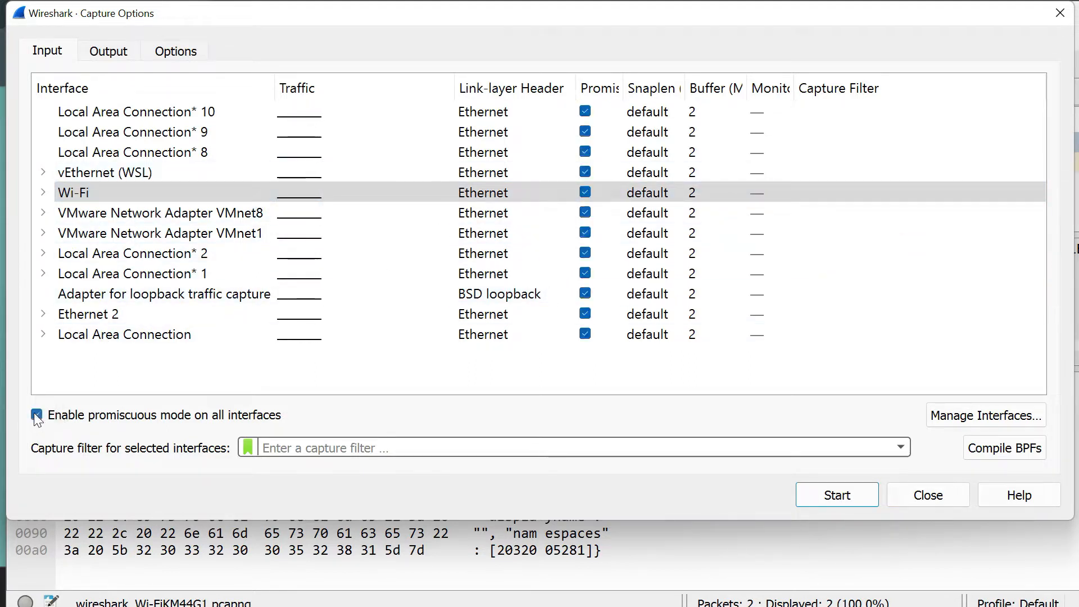
- Try the capture filter "ip.addr == 192" on the Wi-Fi interface and clear the filter again
click(359, 441)
text(ip)
text(.)
key(BackSpace)
text(.add)
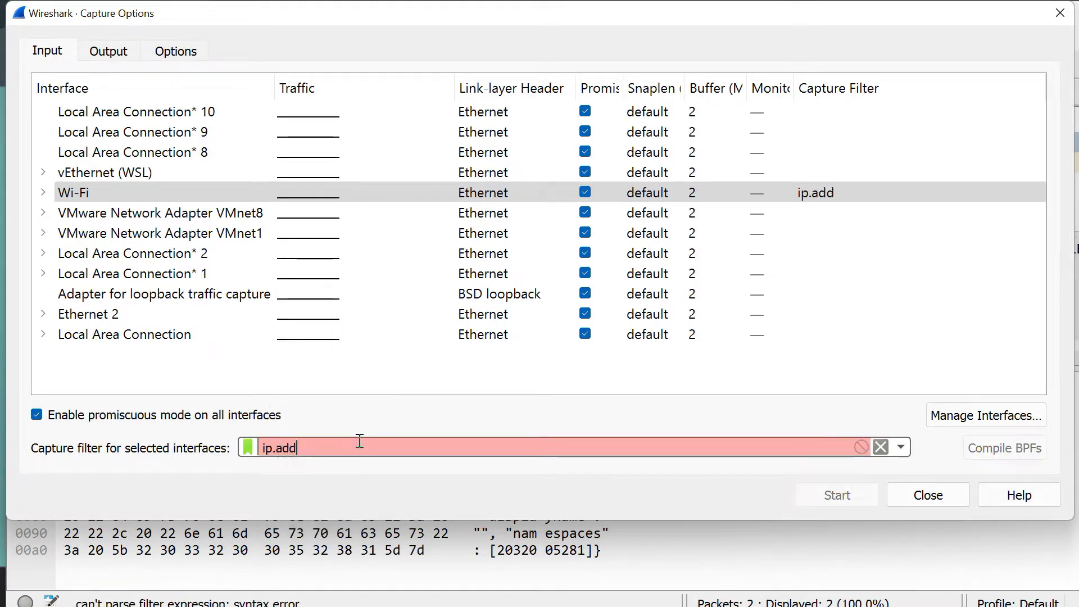
text(r == 192)
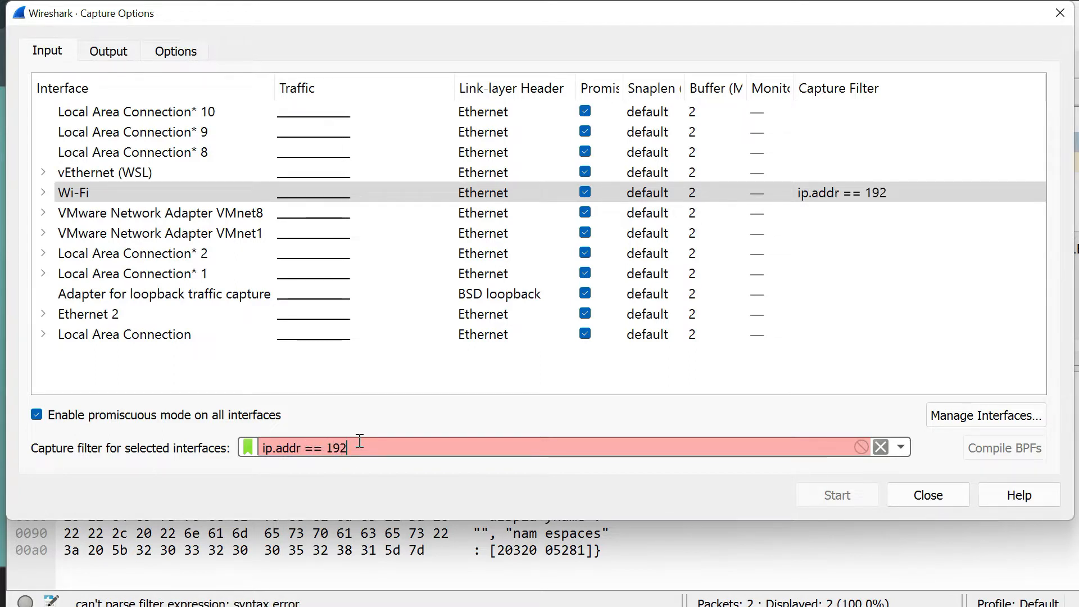
key(BackSpace)
key(BackSpace)
key(BackSpace)
key(BackSpace)
key(BackSpace)
key(BackSpace)
key(BackSpace)
key(BackSpace)
key(BackSpace)
key(BackSpace)
key(BackSpace)
key(BackSpace)
key(BackSpace)
key(BackSpace)
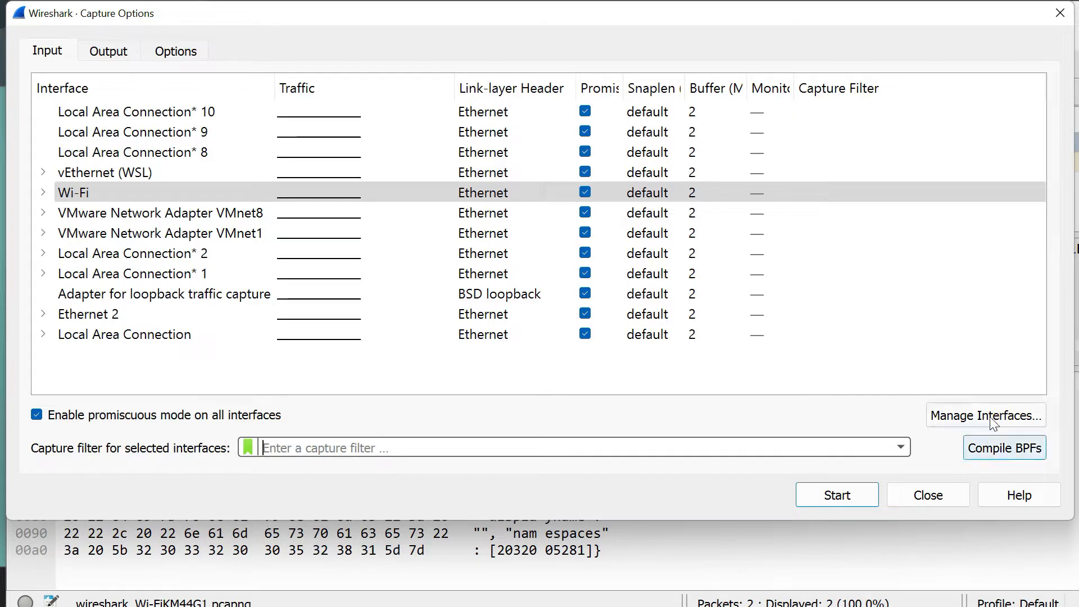
- View the local interfaces, pipes and remote interfaces in the interface management dialog, and close the capture options without starting a capture
click(975, 416)
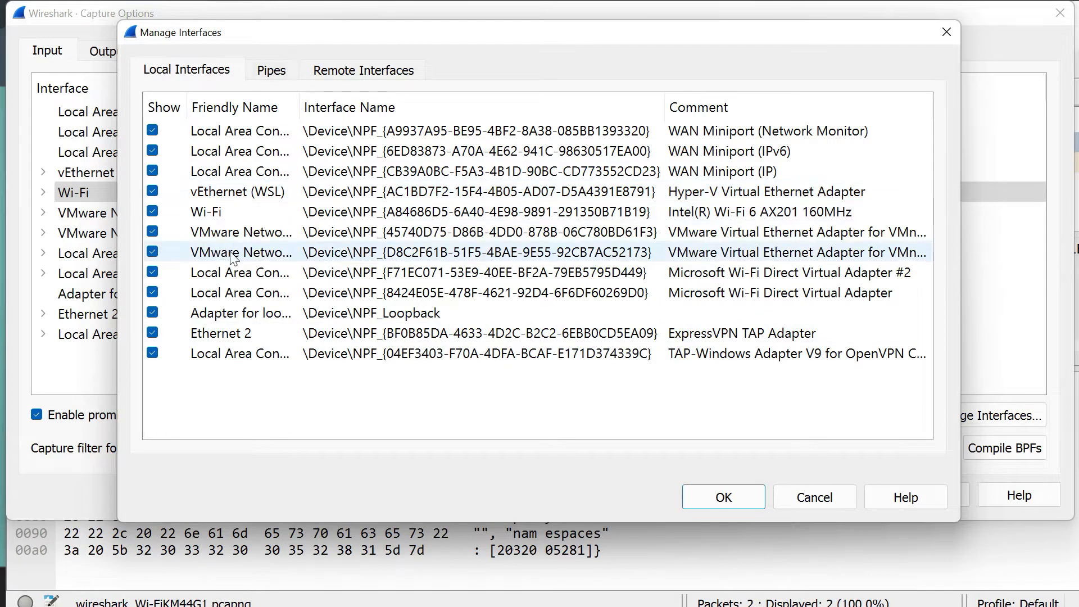
click(272, 78)
click(322, 77)
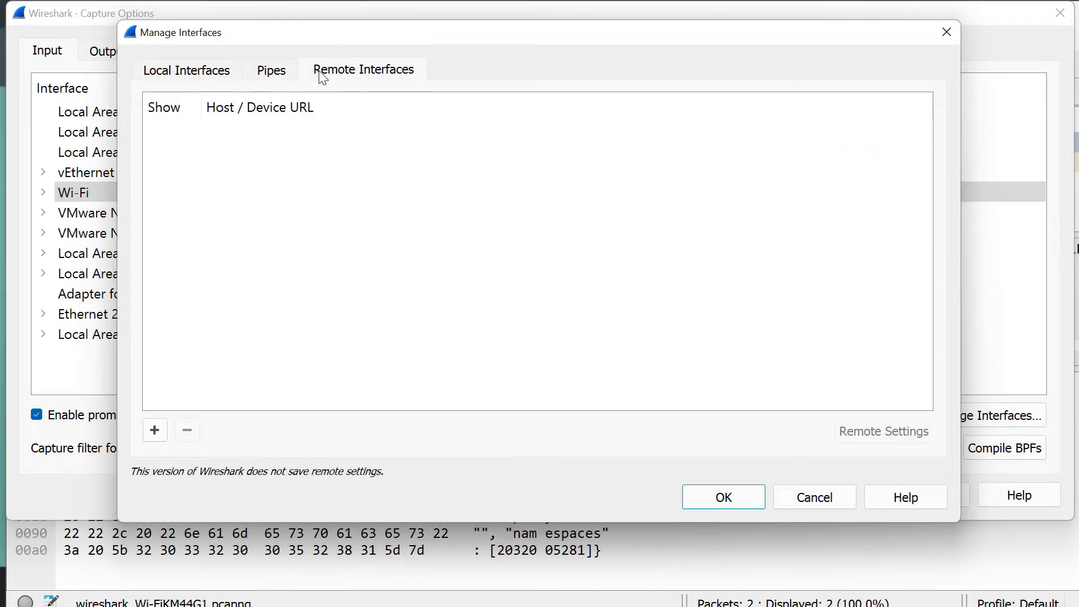
click(830, 498)
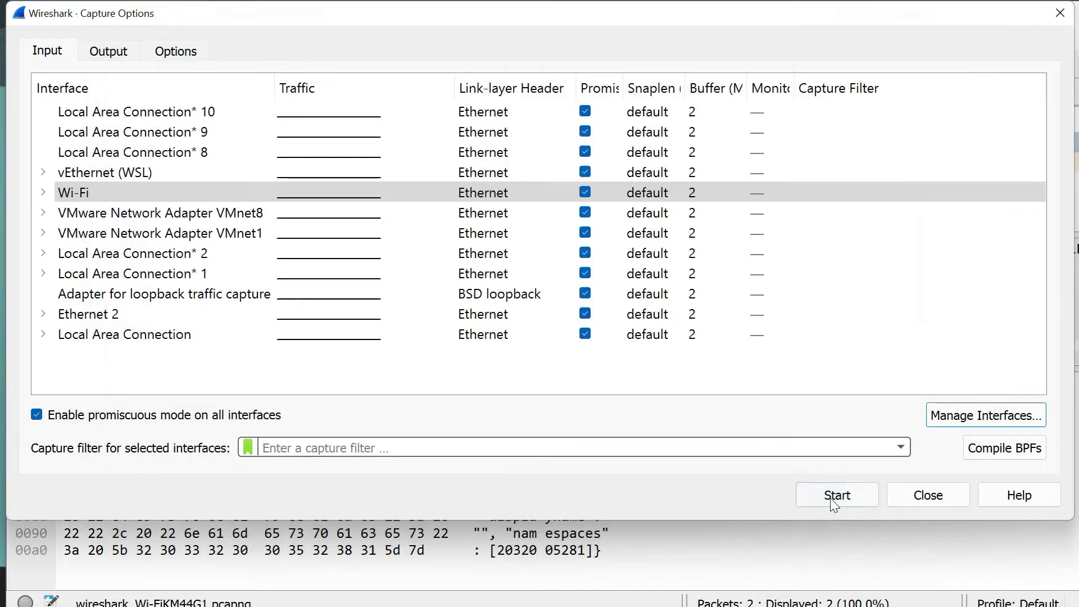
click(954, 497)
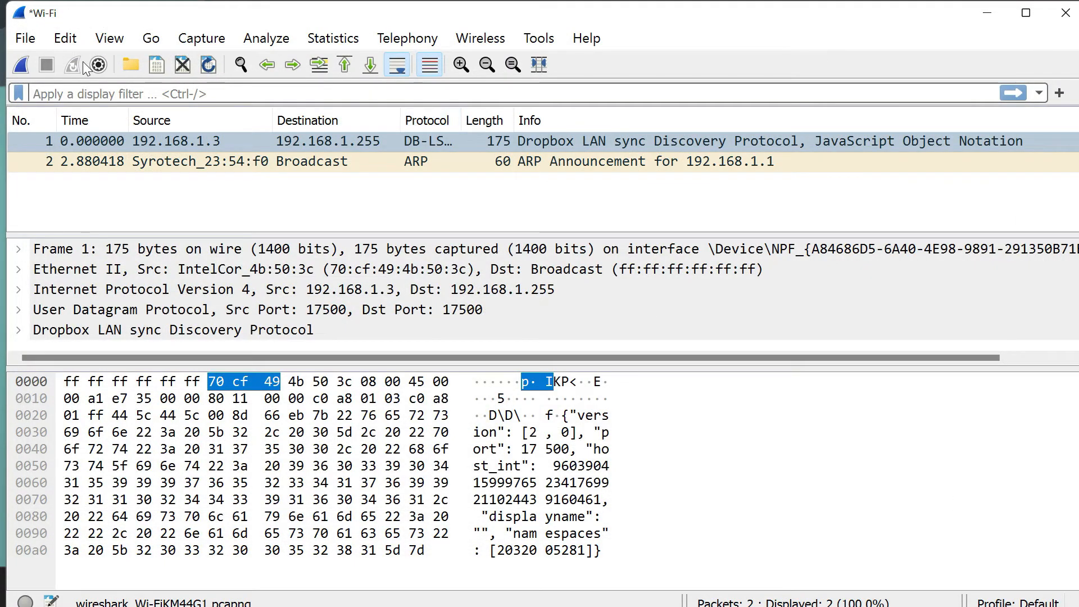
- Bring up the dialogs for opening and saving a capture file, and cancel both
click(124, 65)
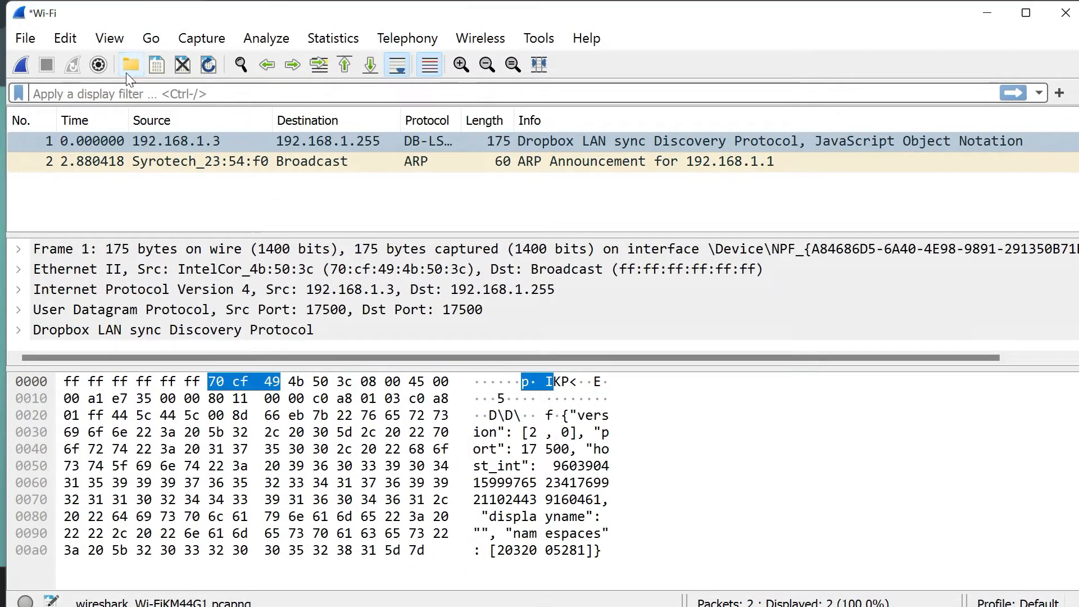
click(128, 74)
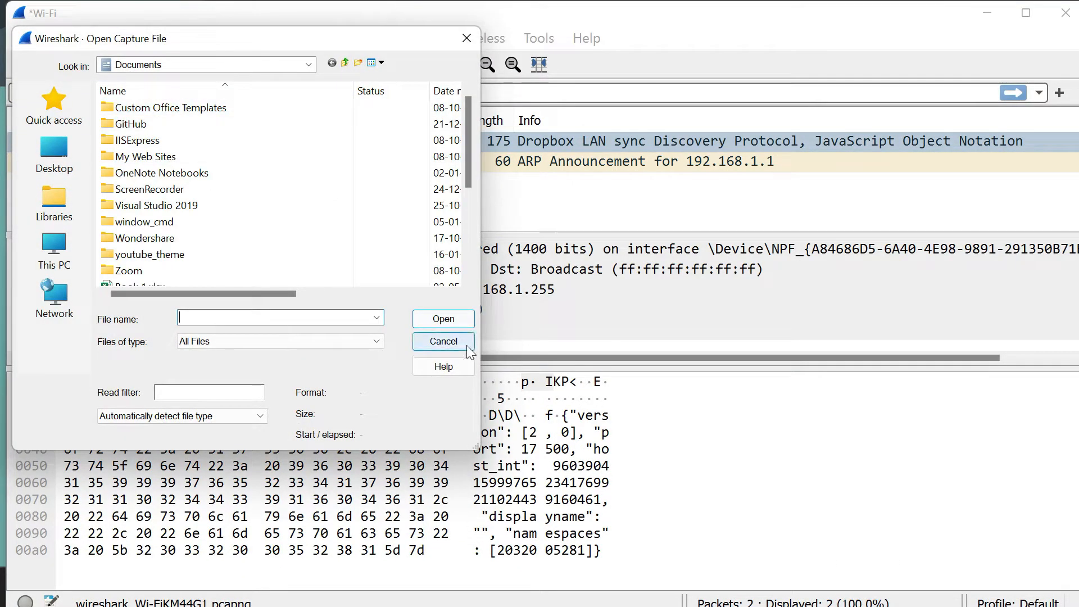
click(443, 341)
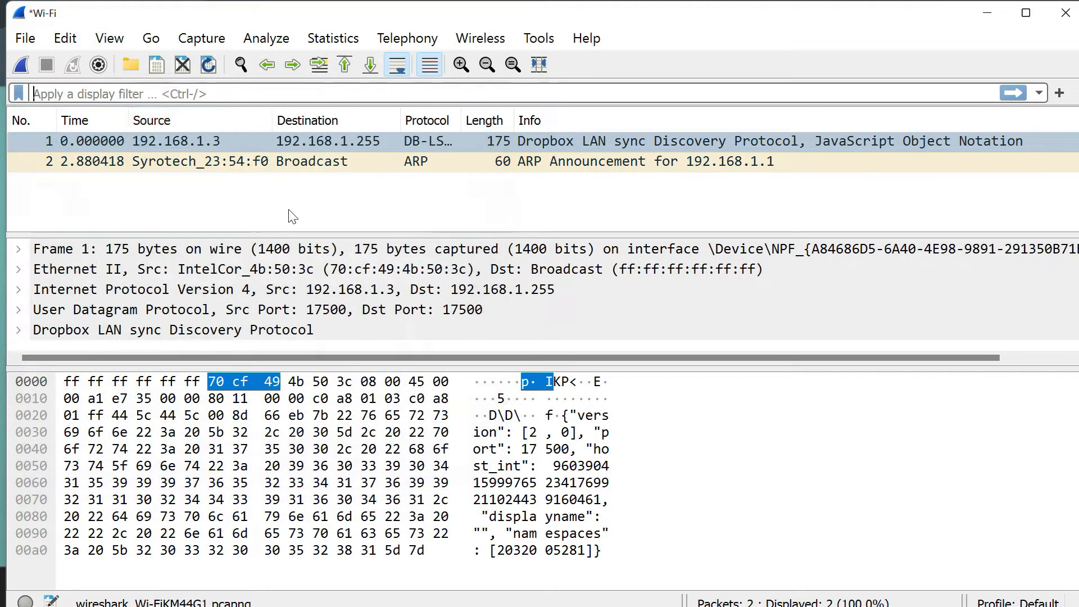
click(155, 71)
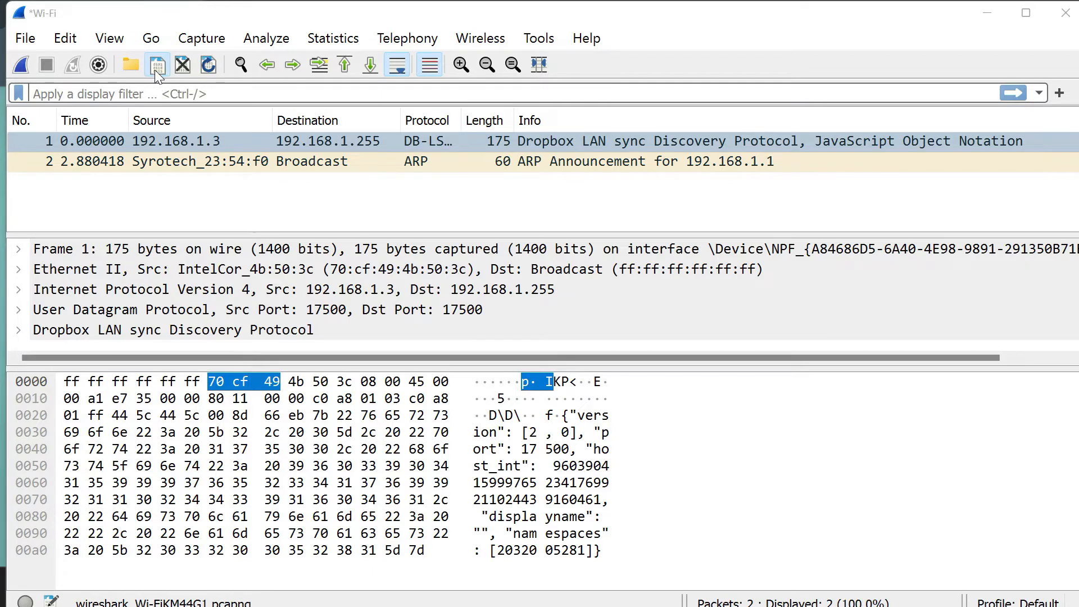
click(443, 384)
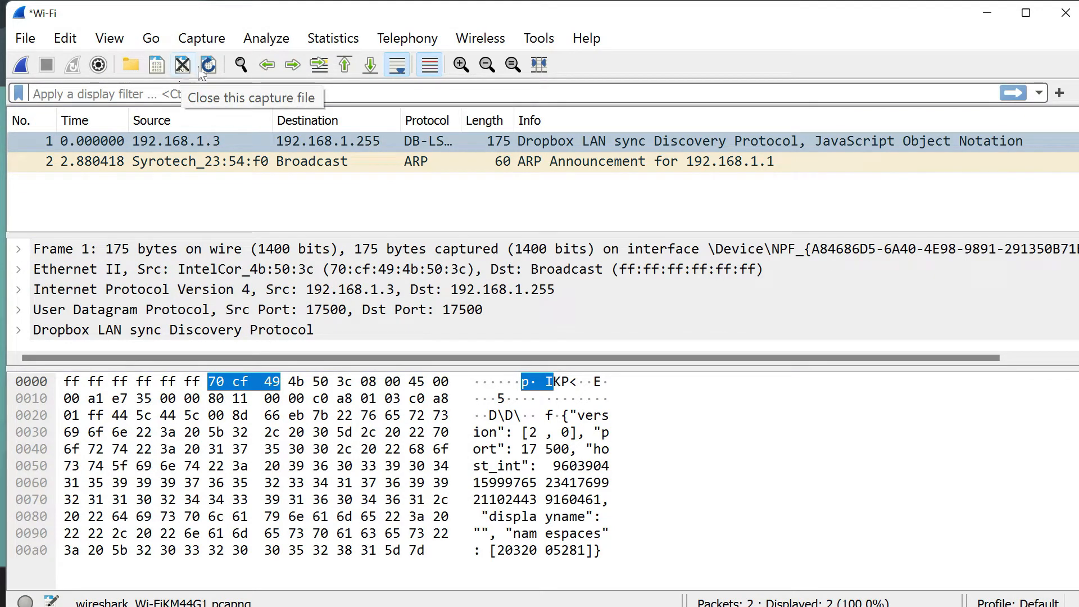
- Try the display filter terms 19 and http in the packet search, and clear the search text
click(243, 68)
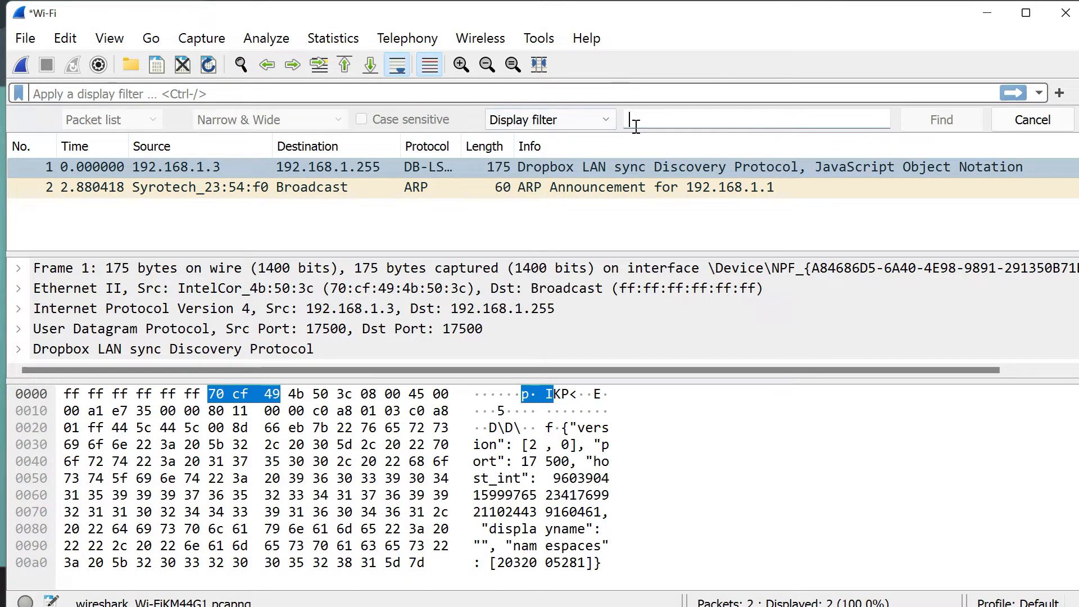
text(19)
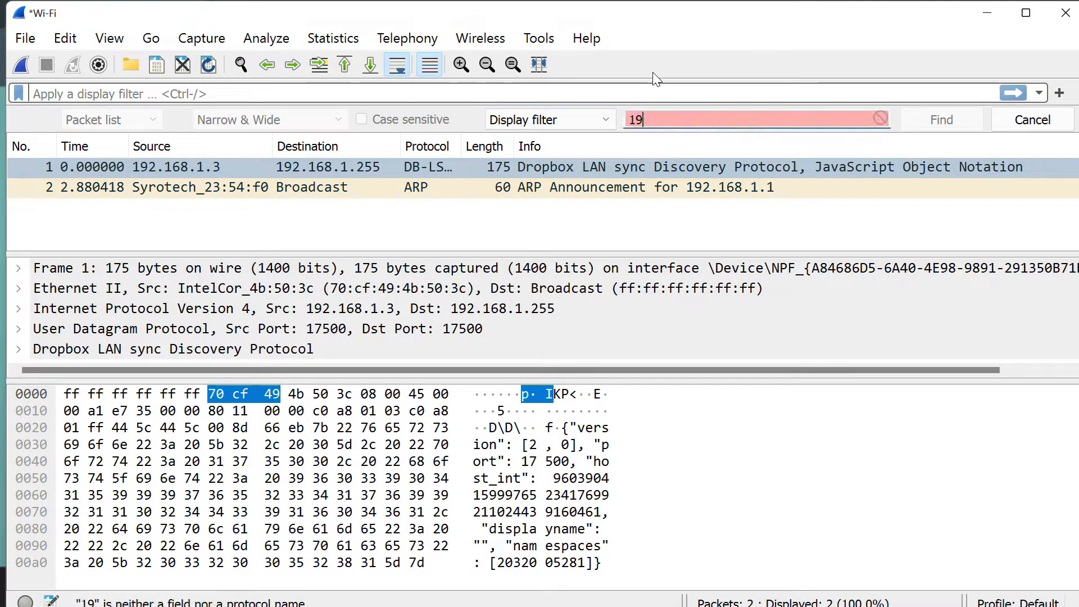
key(BackSpace)
key(BackSpace)
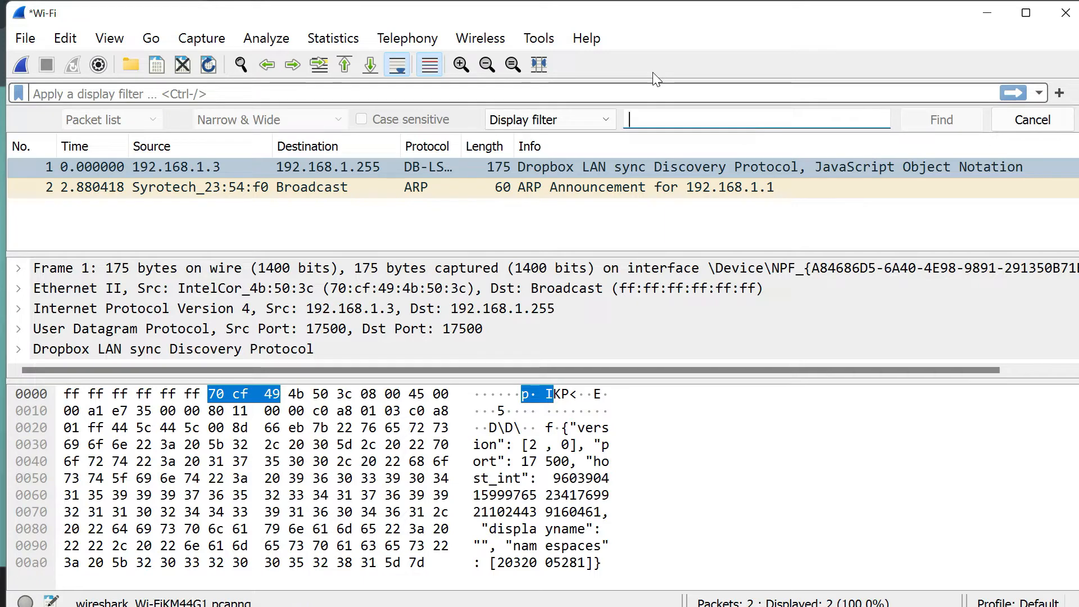
text(http)
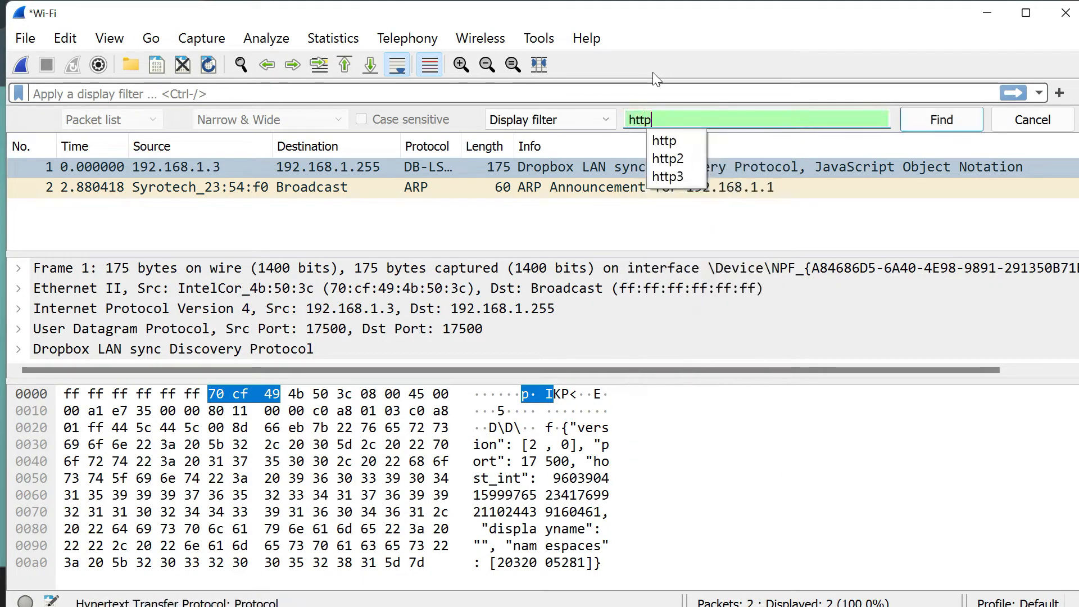
key(Escape)
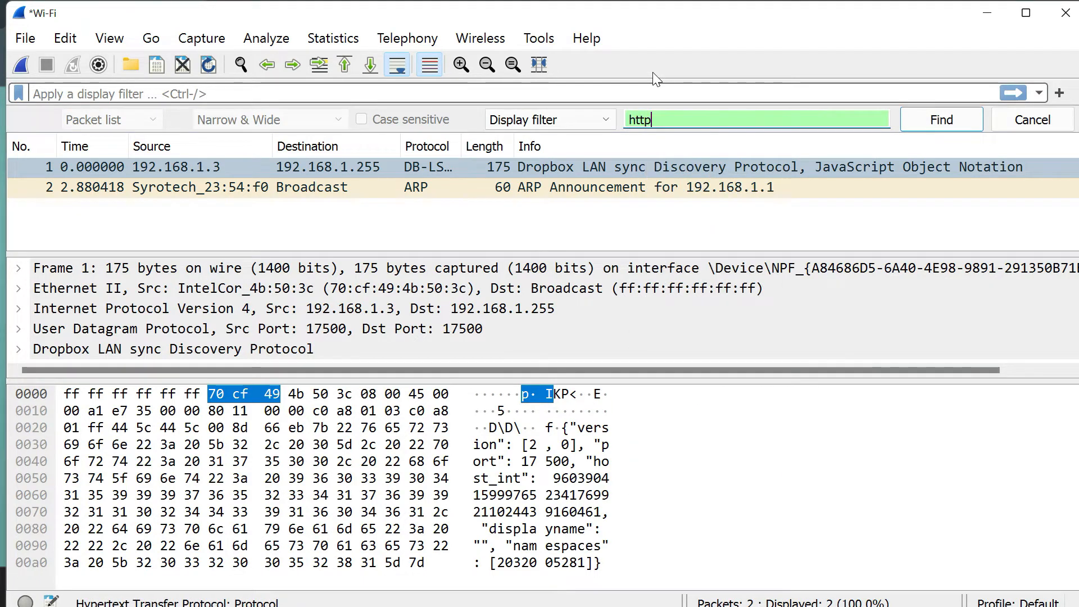
click(676, 116)
key(BackSpace)
key(BackSpace)
key(BackSpace)
key(BackSpace)
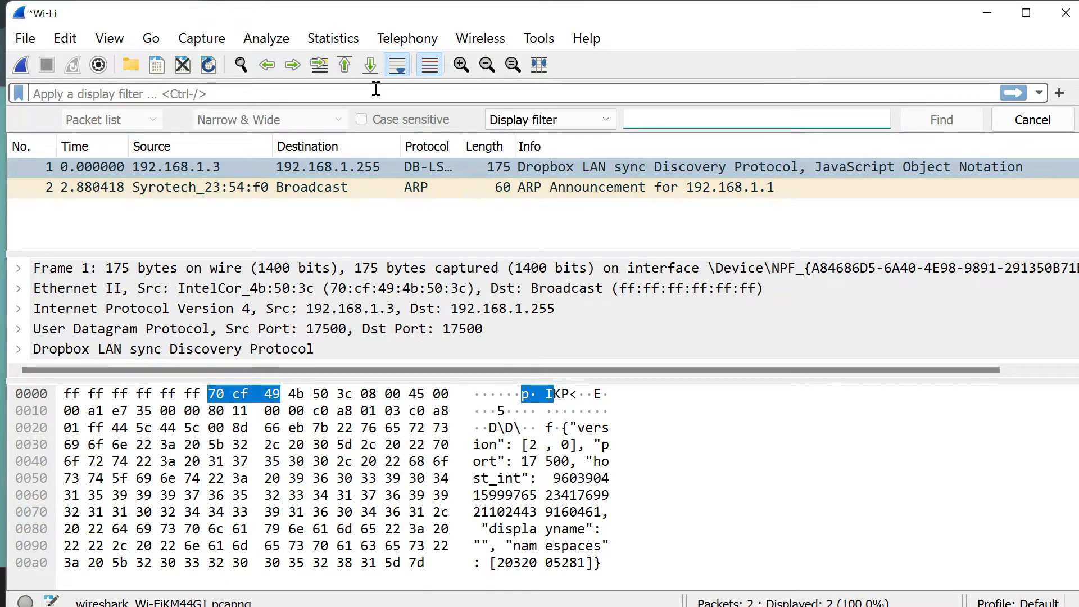
click(648, 123)
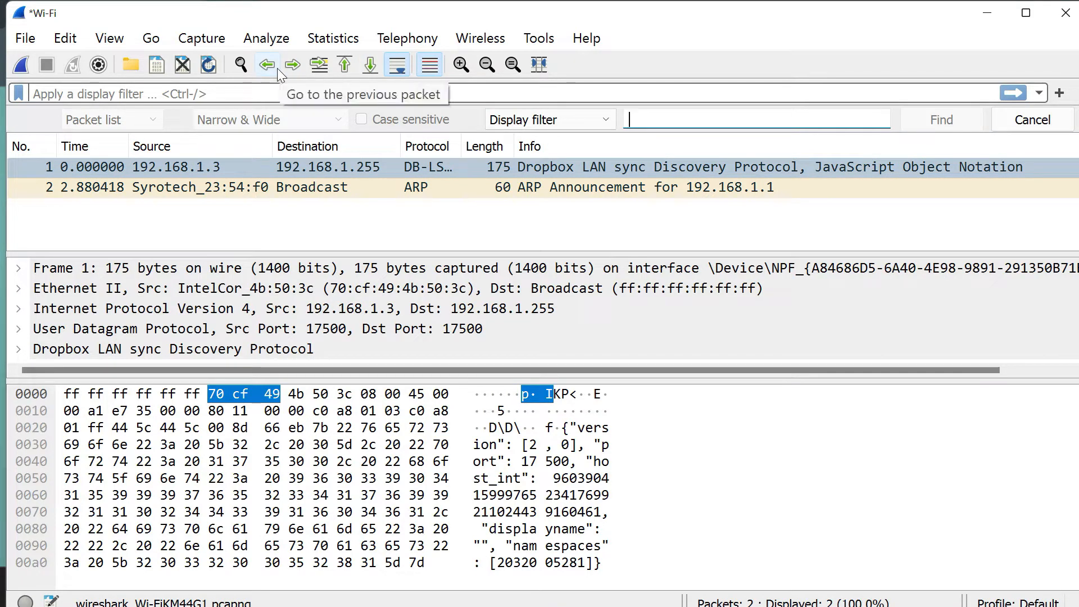
- Move to the next packet, and bring up and dismiss the prompt for going to a specified packet
click(291, 66)
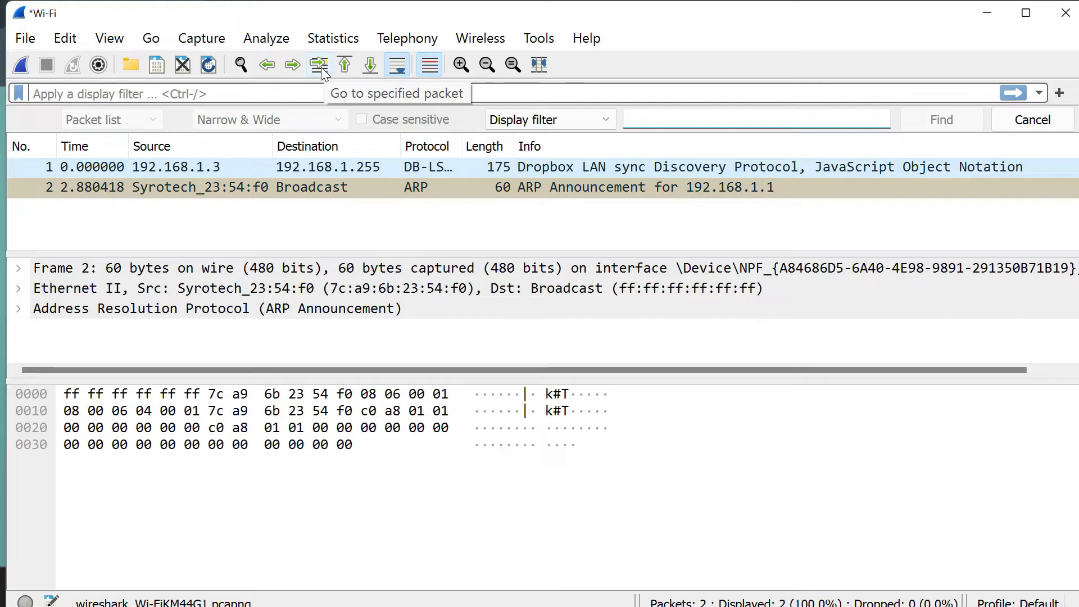
click(320, 66)
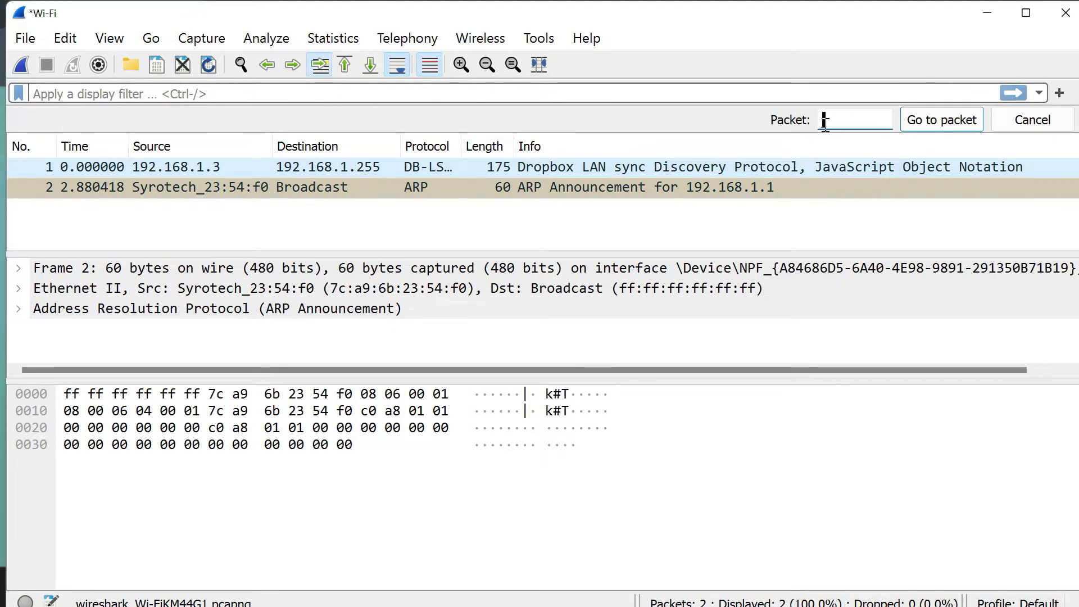
key(Escape)
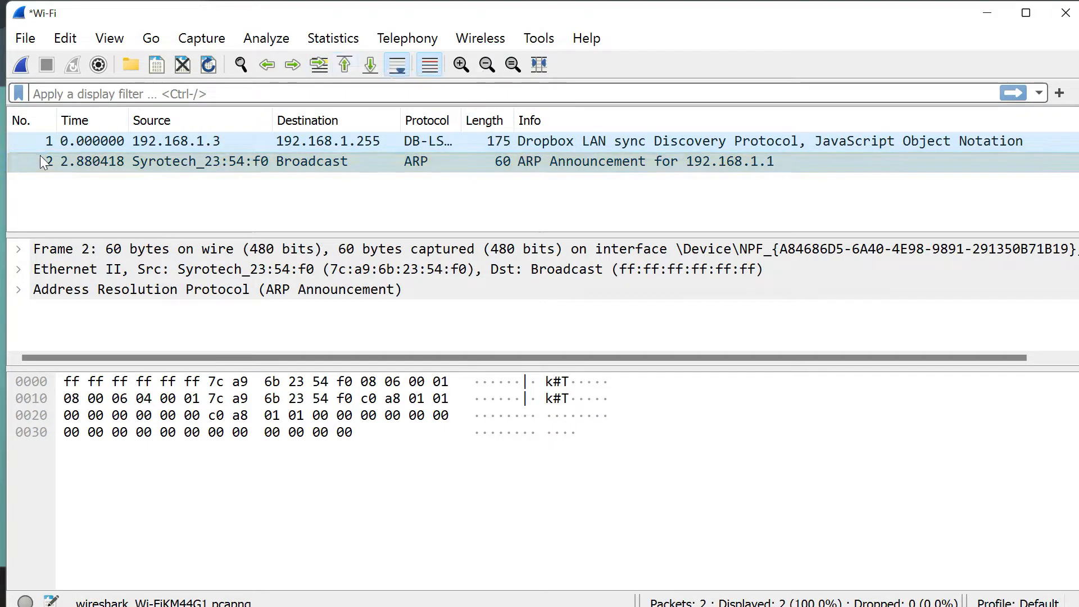
- Jump to the first and the last captured packet, and resize the packet list columns to fit their contents
click(344, 63)
click(364, 64)
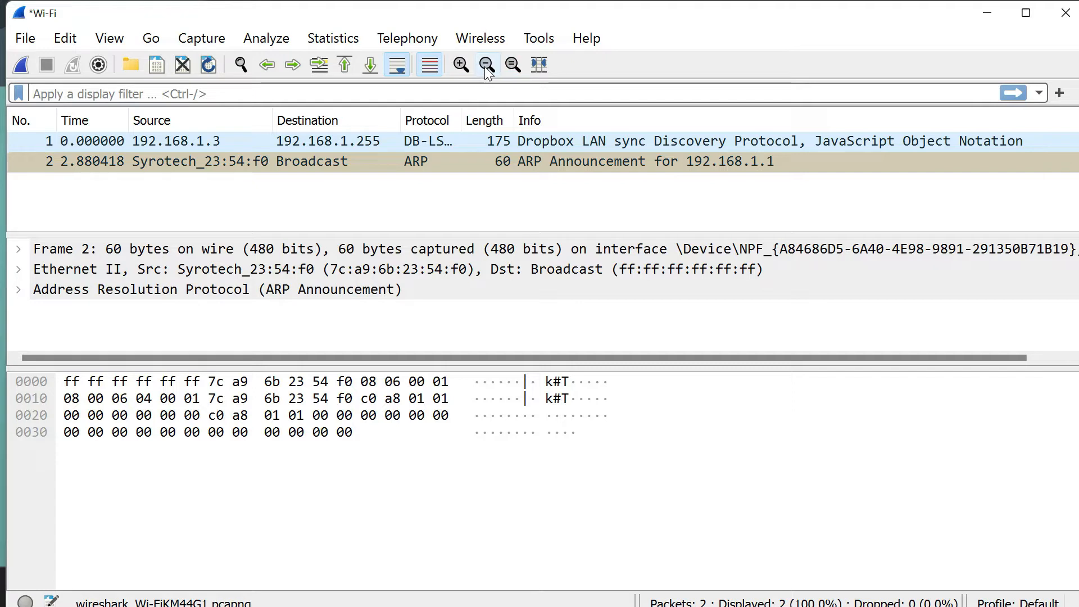
click(538, 70)
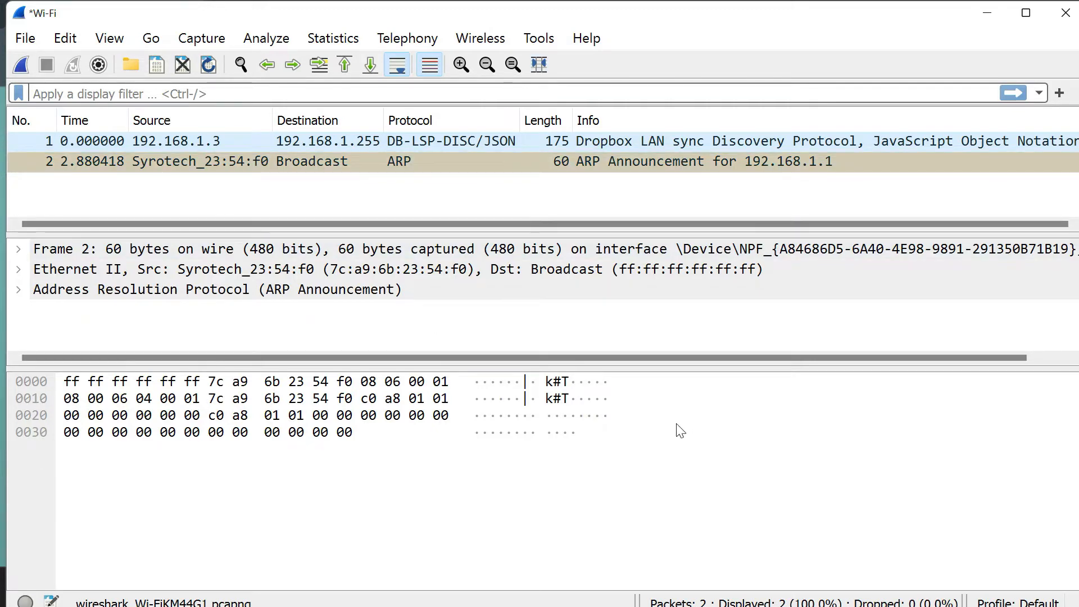
- Start a new Wi-Fi capture without saving the previous packets
key(super)
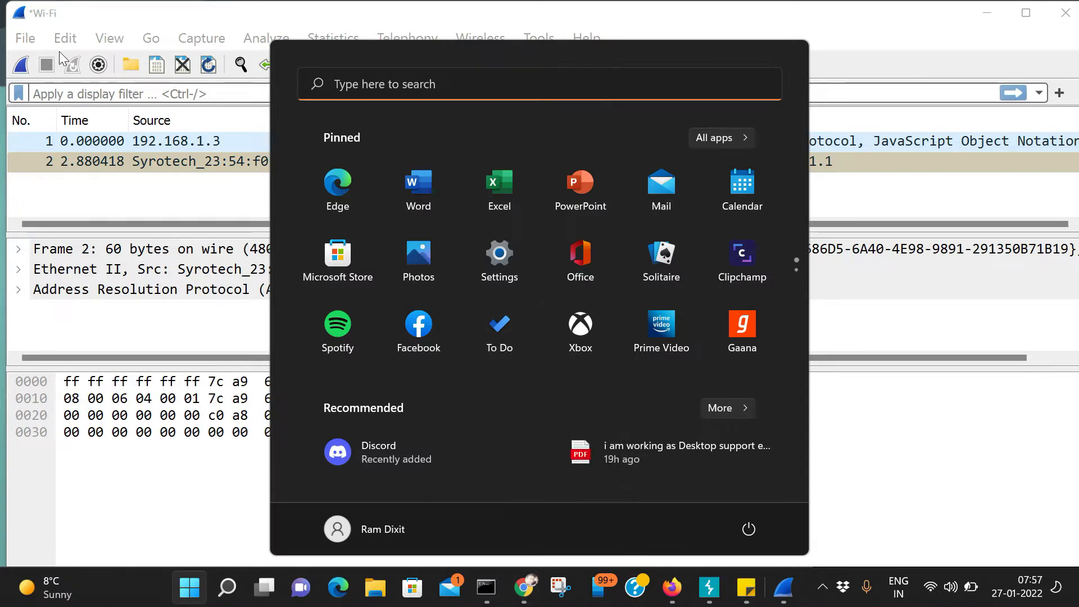
click(28, 68)
click(560, 315)
- Switch to Chrome and load google.com to generate web traffic for the running capture
key(super)
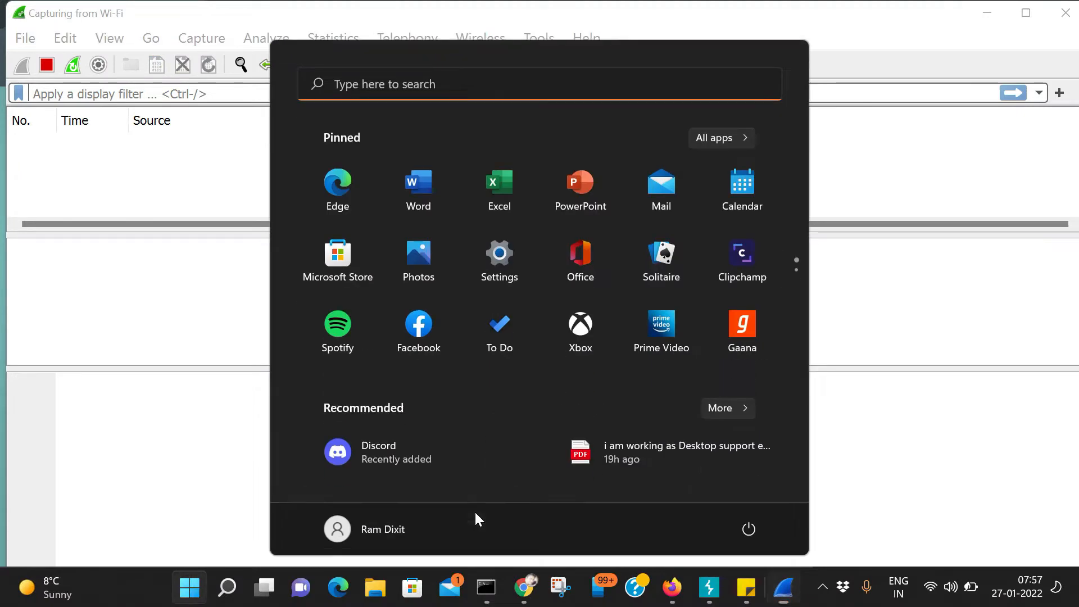
click(524, 587)
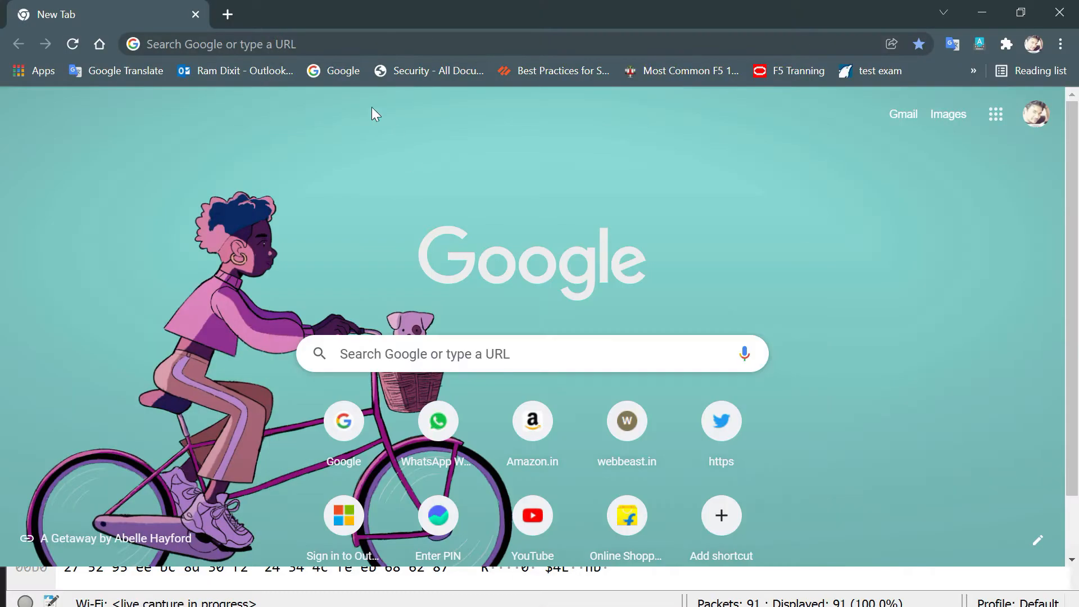
click(253, 50)
text(gg)
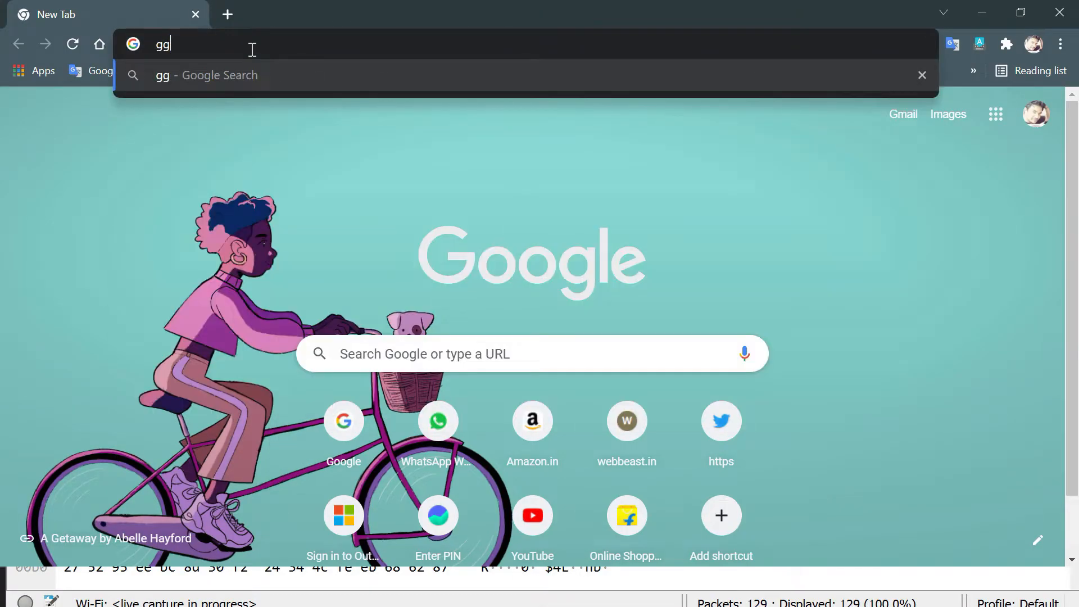
key(BackSpace)
text(oo)
key(Return)
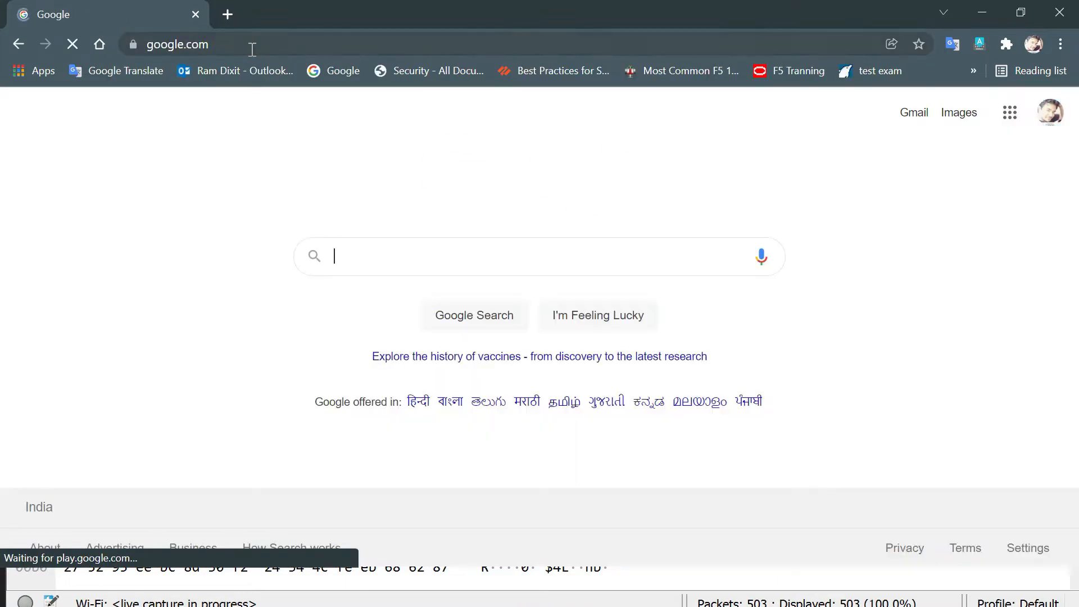
- Return to Wireshark and stop the running Wi-Fi capture
key(super)
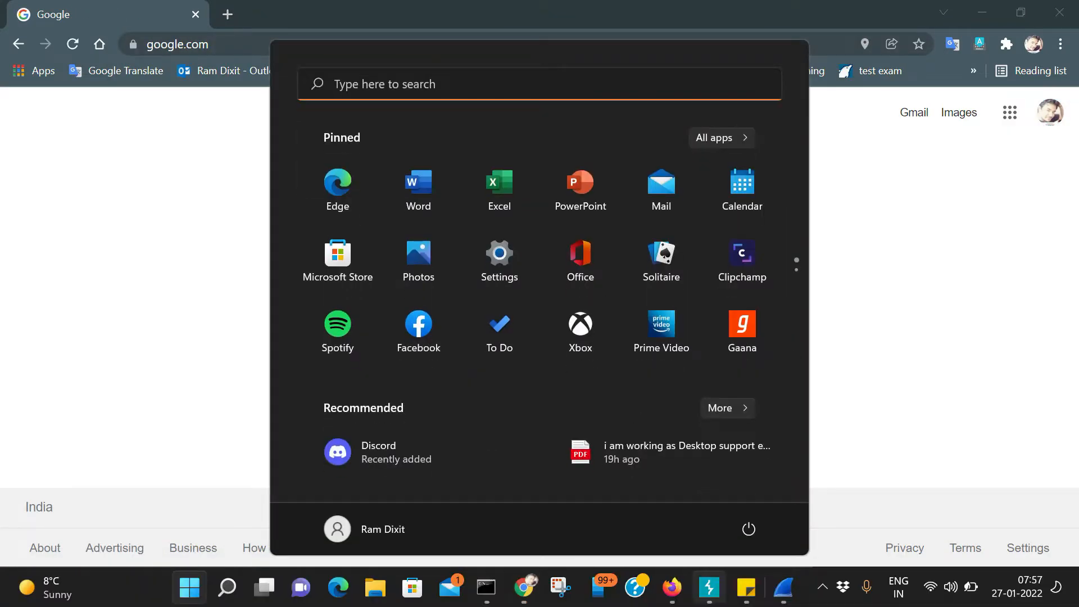
click(708, 587)
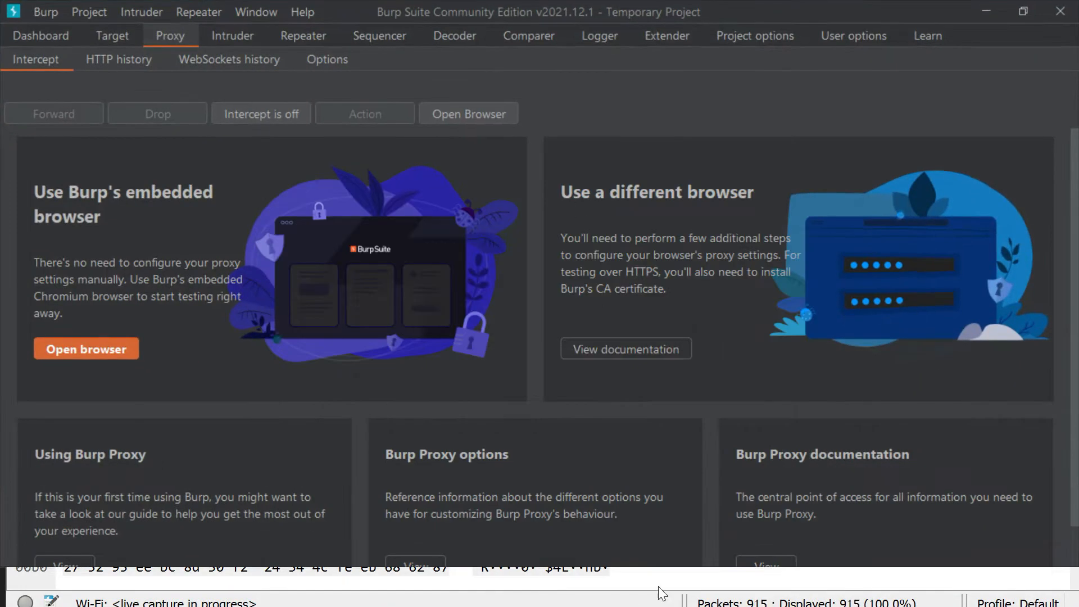
key(super)
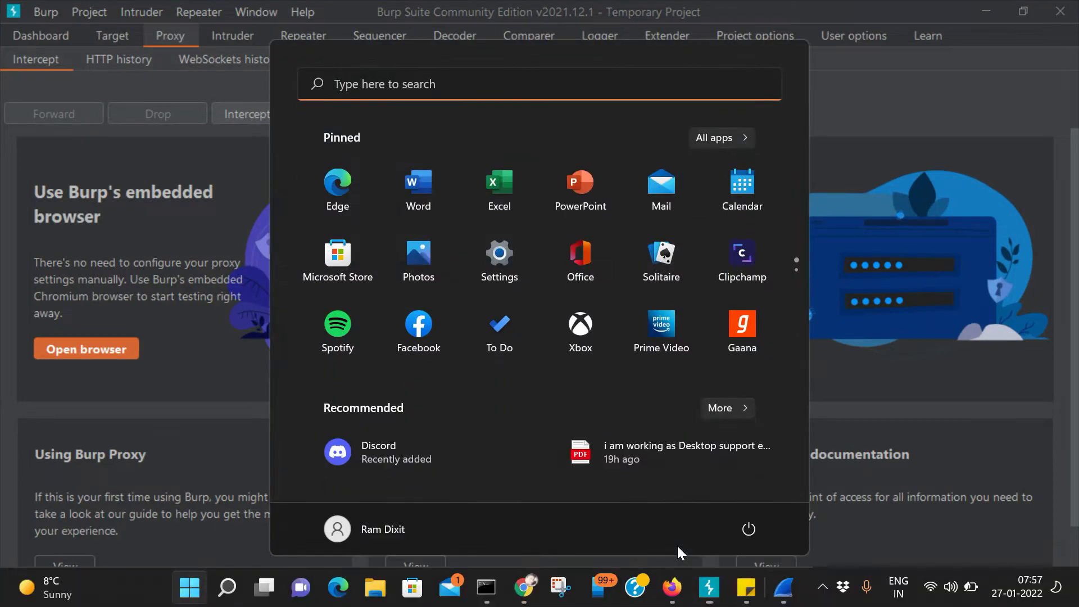
click(782, 590)
click(482, 400)
scroll(224, 167, up, 20)
scroll(225, 167, up, 10)
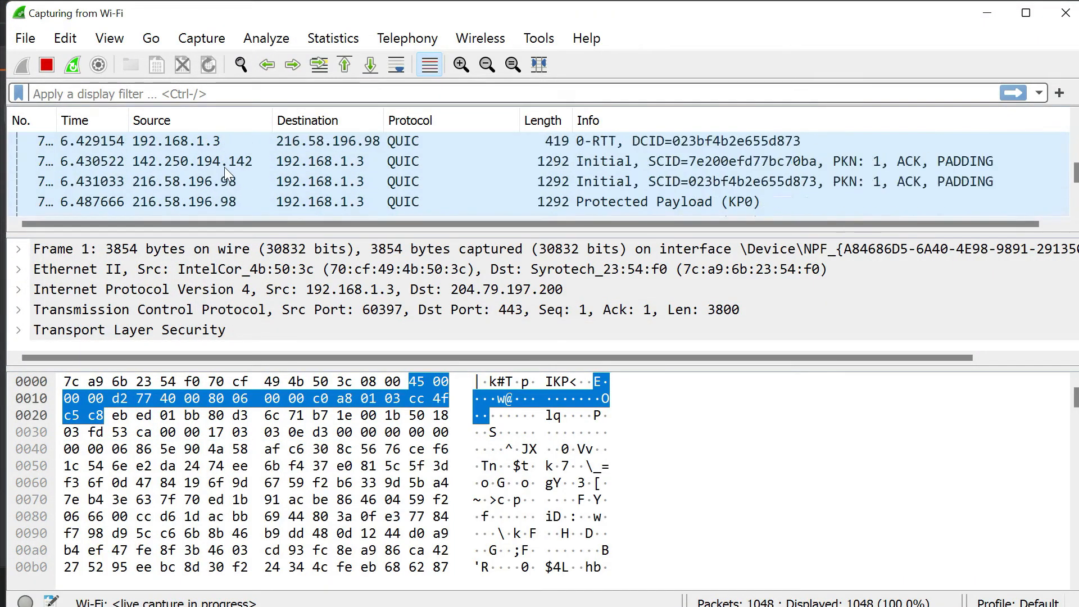
click(46, 64)
- Go back to the first captured packet and examine its time, source and destination
scroll(1062, 143, up, 15)
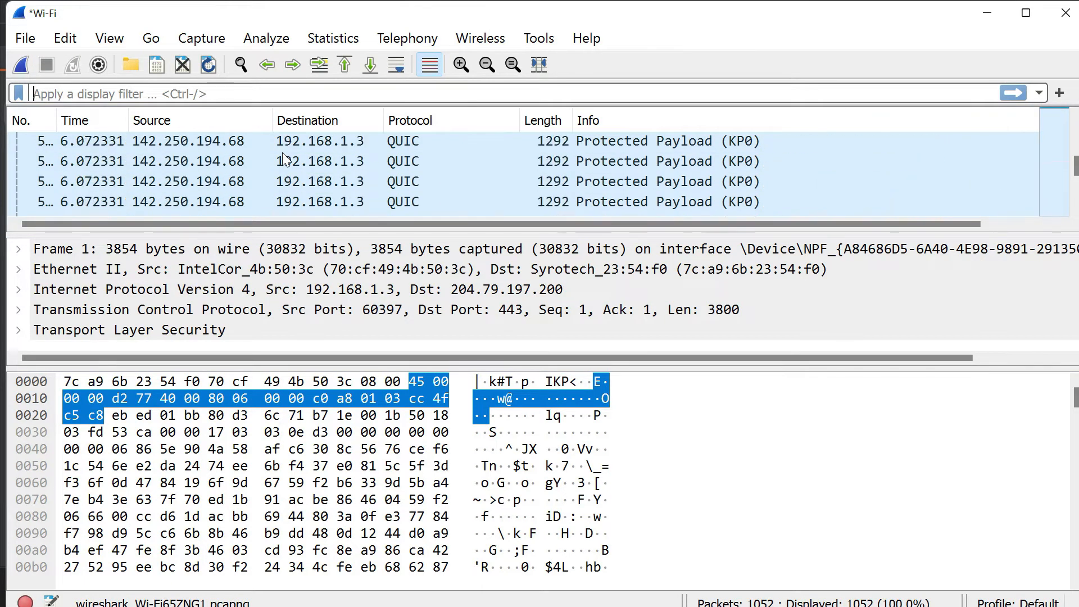
drag(1075, 166, 1074, 138)
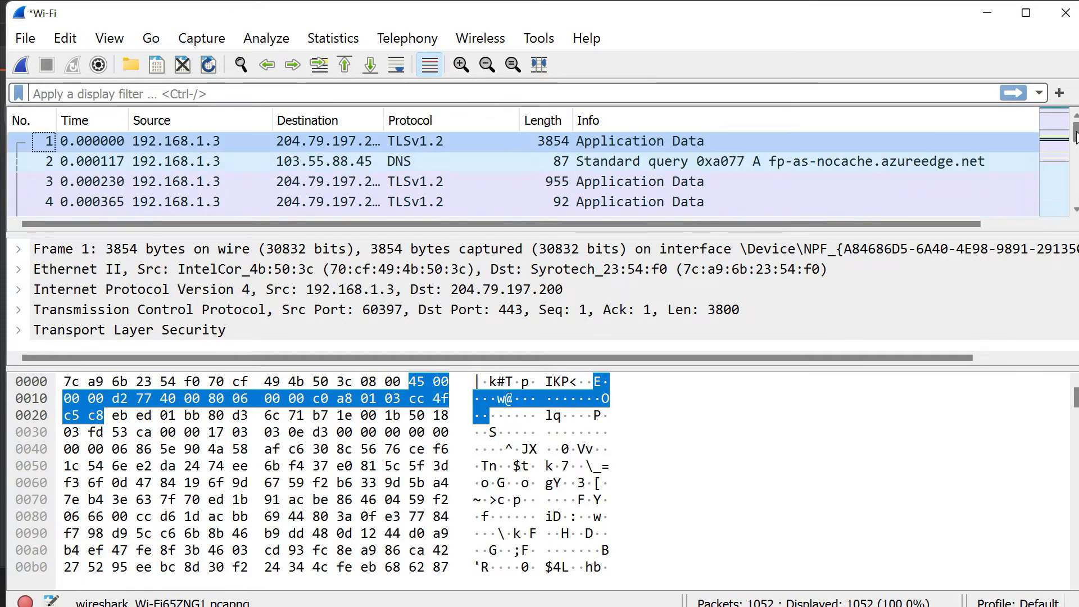
click(209, 140)
click(296, 141)
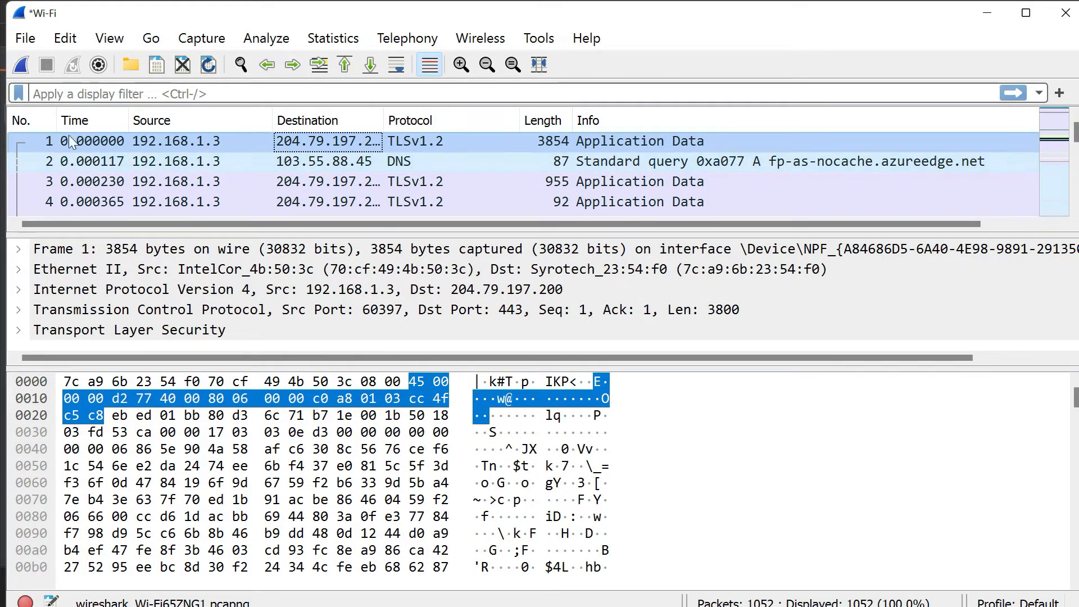
click(71, 141)
click(282, 144)
scroll(246, 142, down, 4)
scroll(245, 141, up, 4)
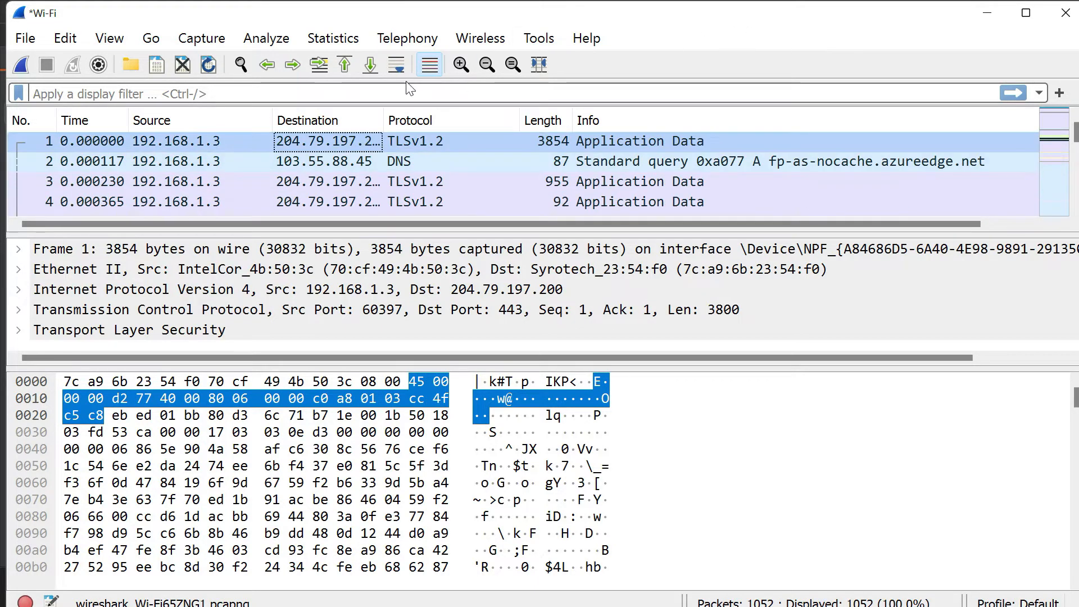
- Apply the display filter http and select the HTTP GET packet in the packet list
click(160, 86)
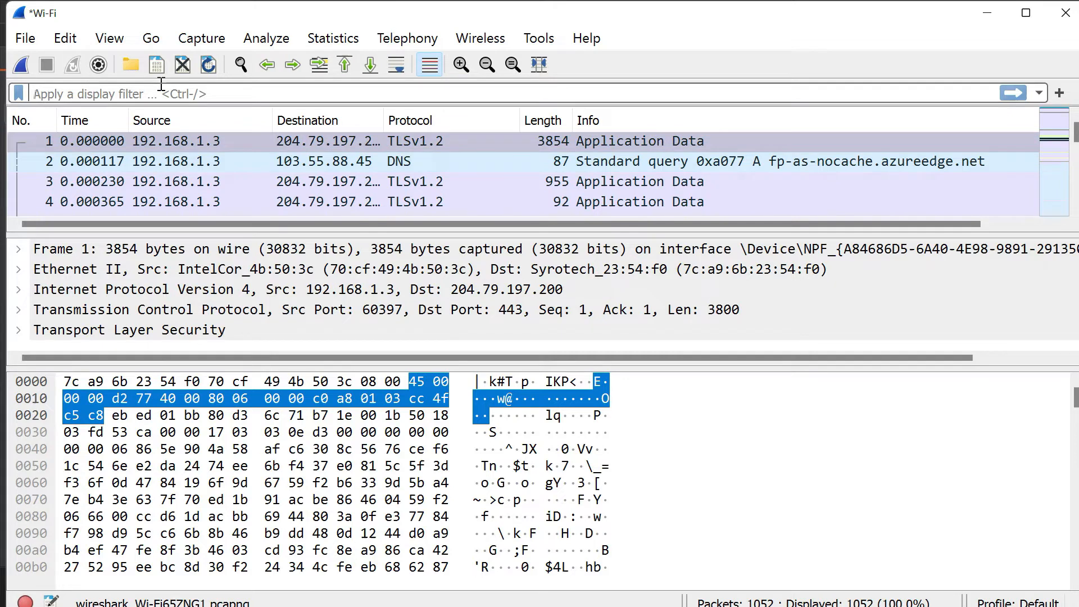
text(http)
key(Return)
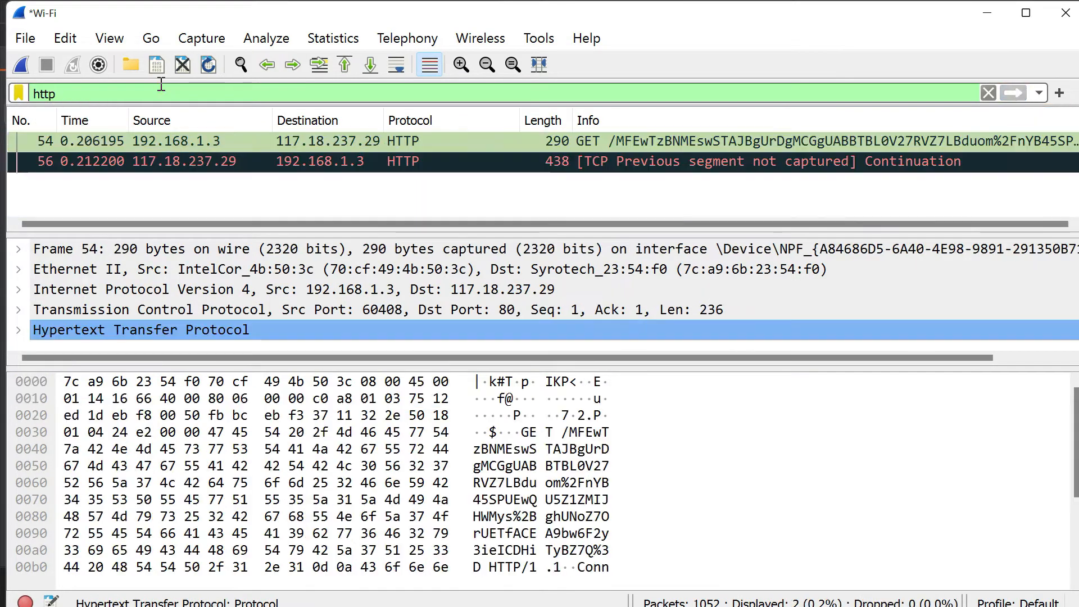
click(514, 139)
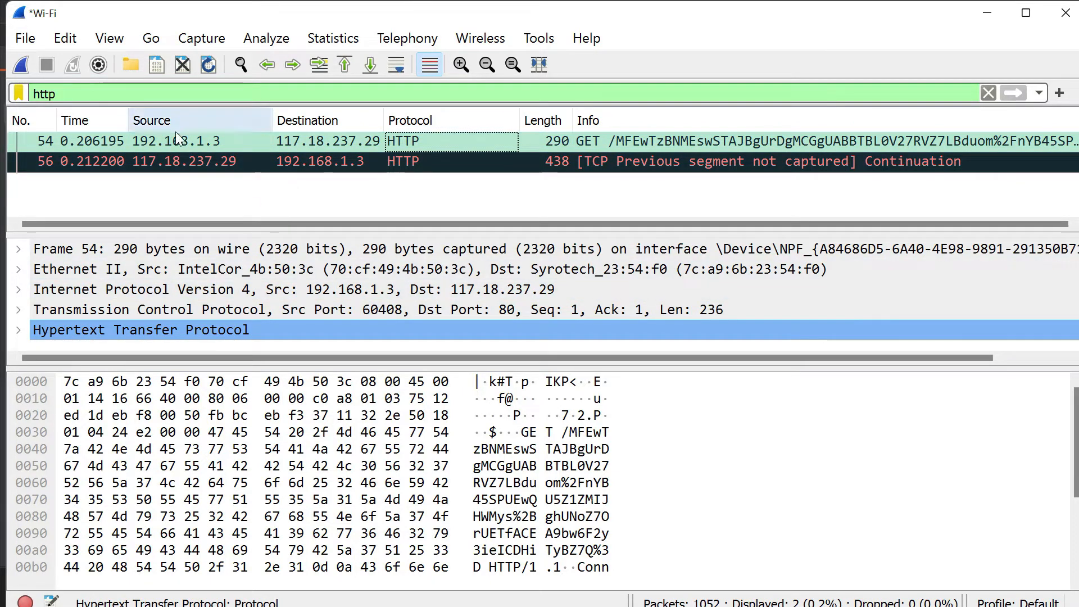
- Replace the display filter with tcp, apply it, and look through the matching packets
click(91, 92)
key(BackSpace)
key(BackSpace)
key(BackSpace)
key(BackSpace)
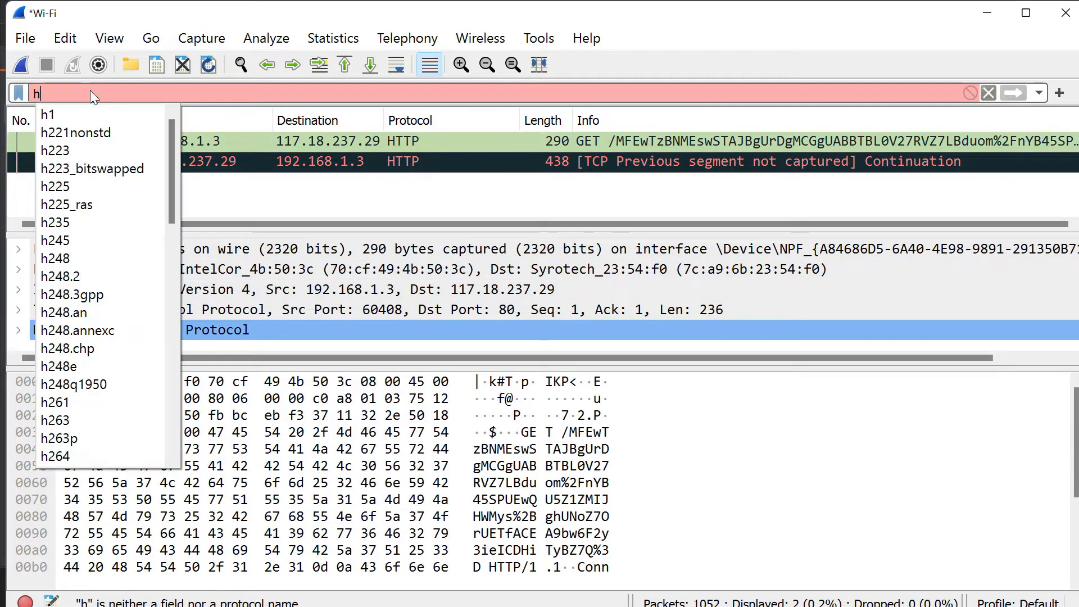
text(tcp)
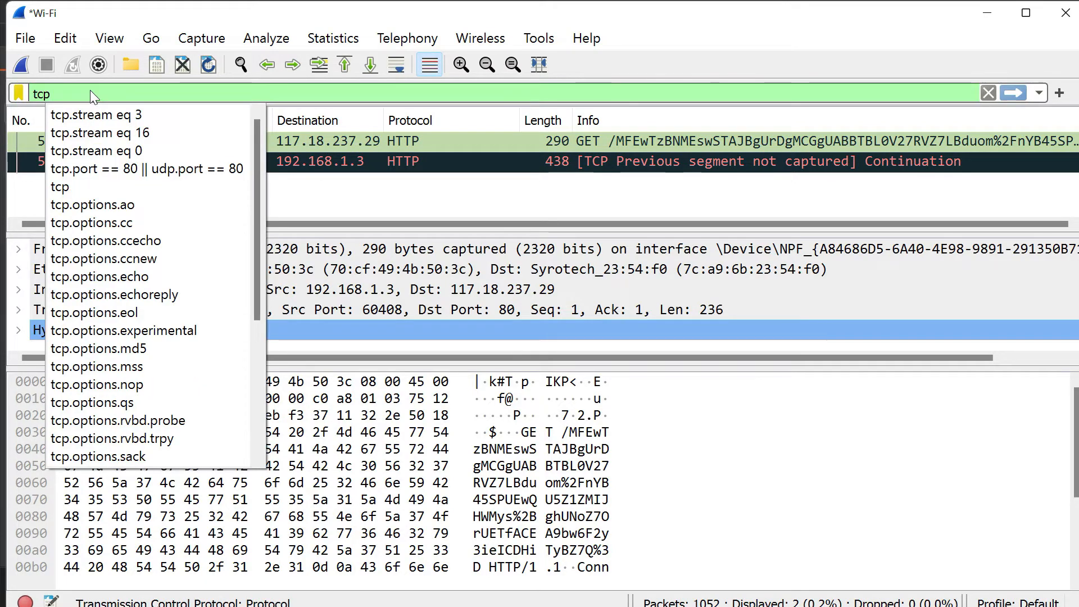
key(Return)
scroll(469, 157, down, 6)
scroll(469, 157, up, 17)
scroll(356, 198, down, 3)
scroll(356, 197, up, 3)
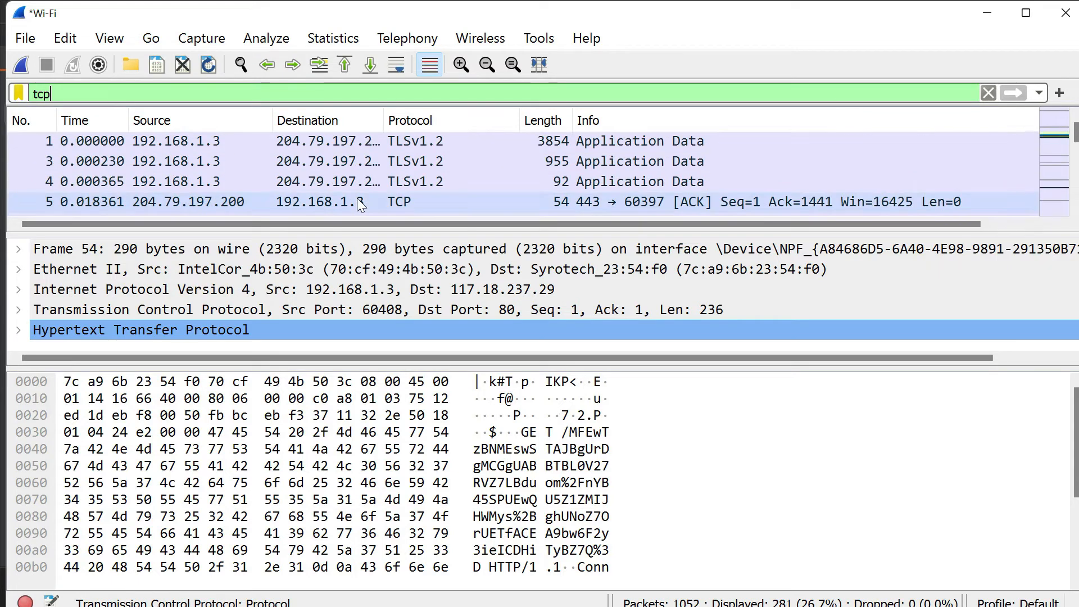
- Try https as the display filter in place of tcp, and clear the filter text
key(BackSpace)
key(BackSpace)
key(BackSpace)
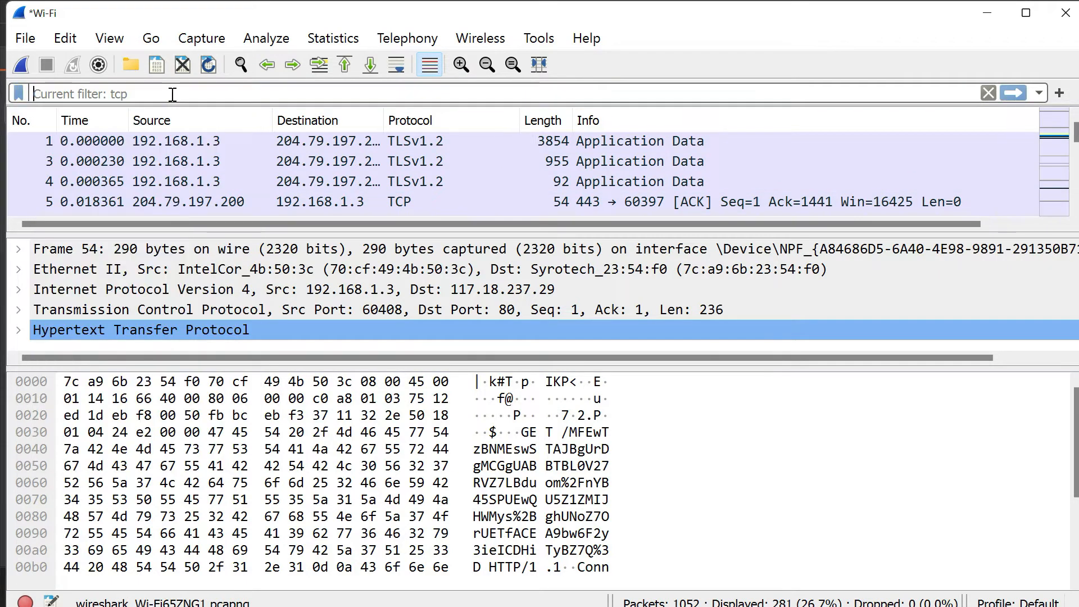
text(https)
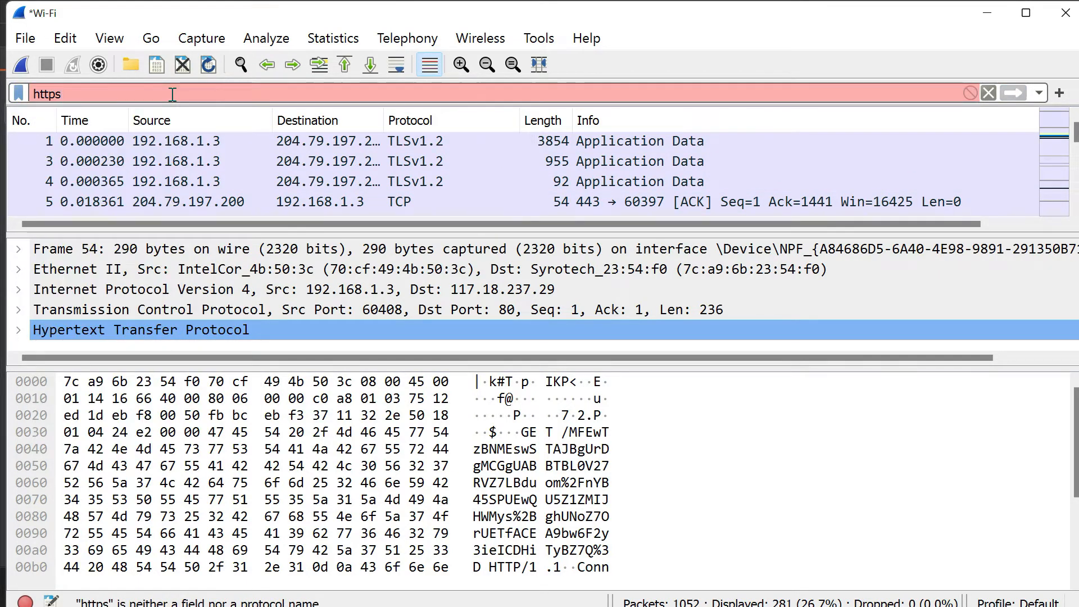
key(BackSpace)
key(BackSpace)
key(BackSpace)
key(BackSpace)
key(BackSpace)
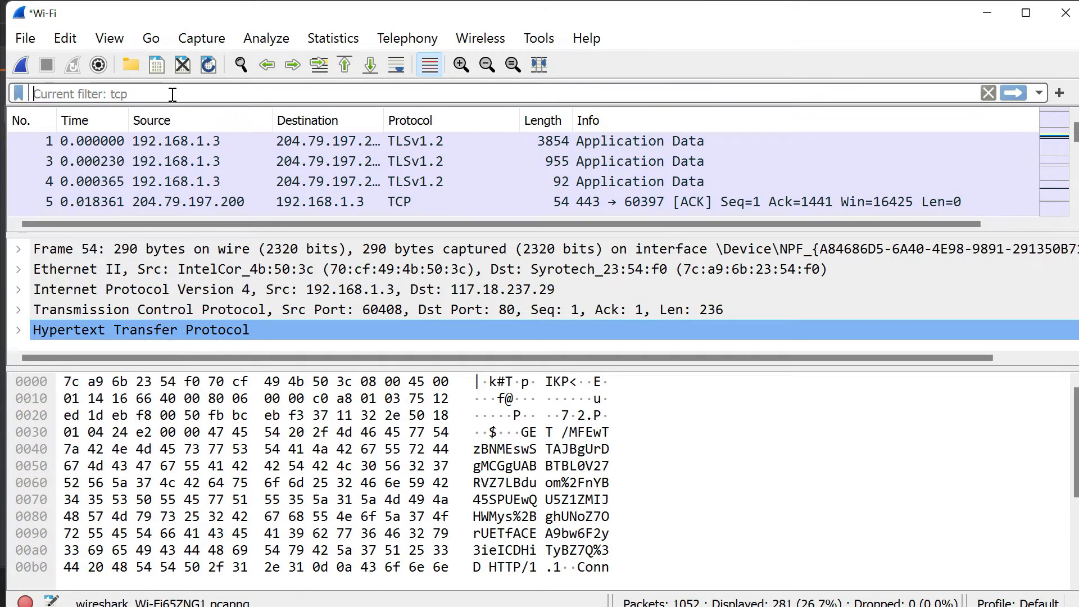
text(h)
key(BackSpace)
- Enter ip as the display filter, accept the suggestion ip.dst == 23.63.111.27, and erase the expression
text(ip)
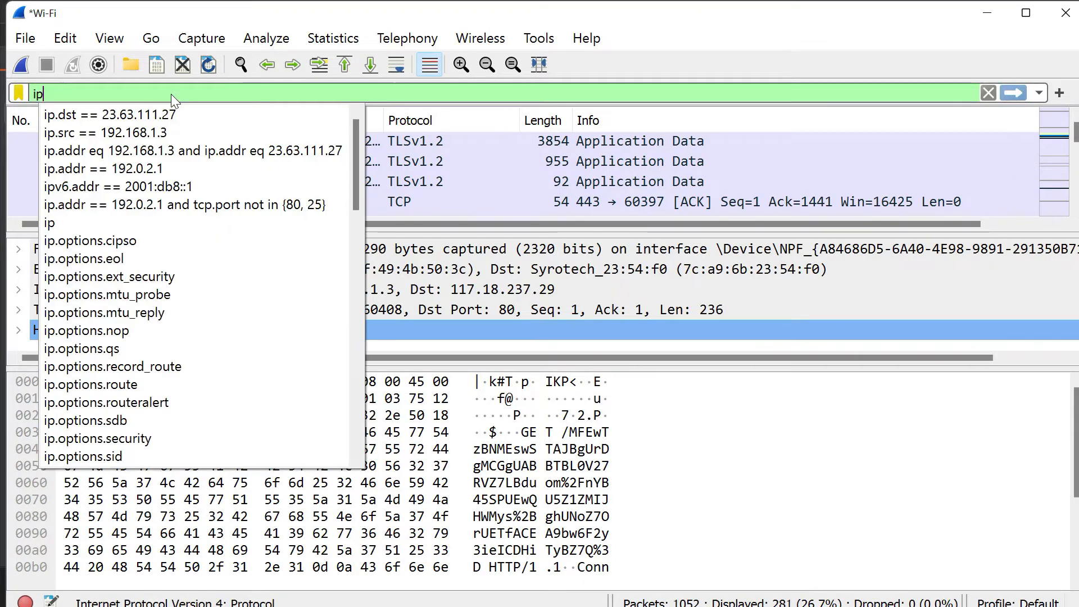
key(Down)
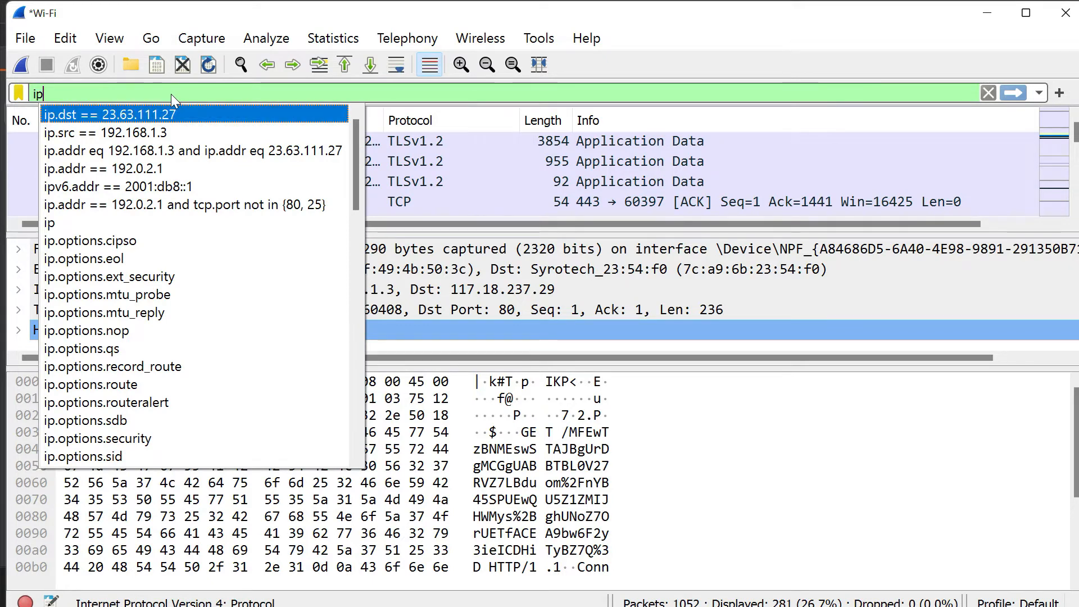
key(Return)
key(BackSpace)
key(BackSpace)
key(BackSpace)
key(BackSpace)
key(BackSpace)
key(BackSpace)
key(BackSpace)
key(BackSpace)
key(BackSpace)
key(BackSpace)
key(BackSpace)
key(BackSpace)
key(BackSpace)
key(BackSpace)
key(BackSpace)
key(BackSpace)
key(BackSpace)
key(BackSpace)
key(BackSpace)
key(BackSpace)
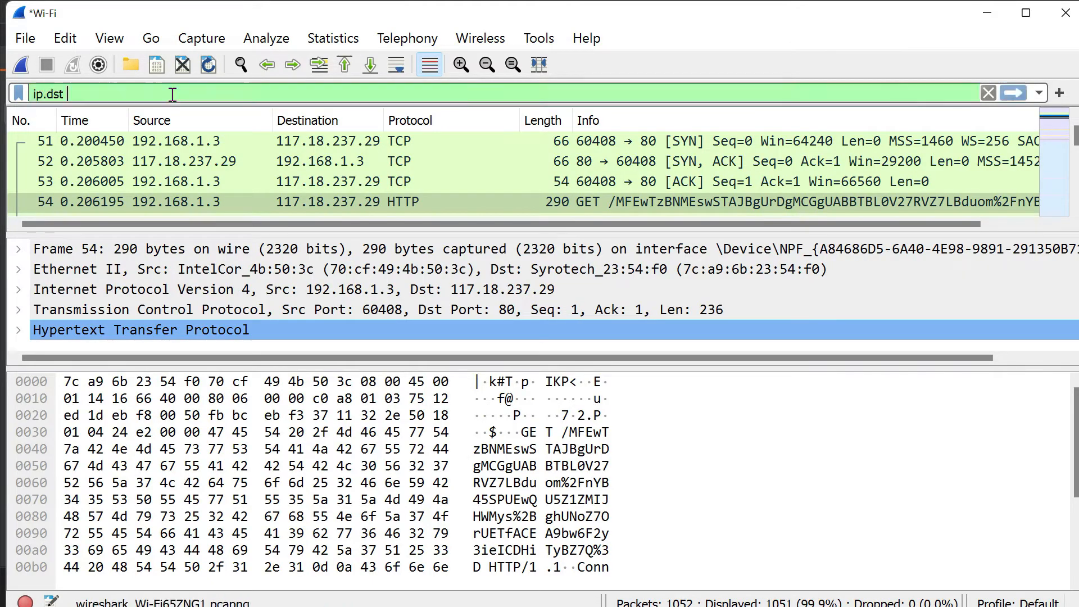
- Enter ip again, pick the suggested filter ip.src == 192.168.1.3, and clear the expression
text(ip)
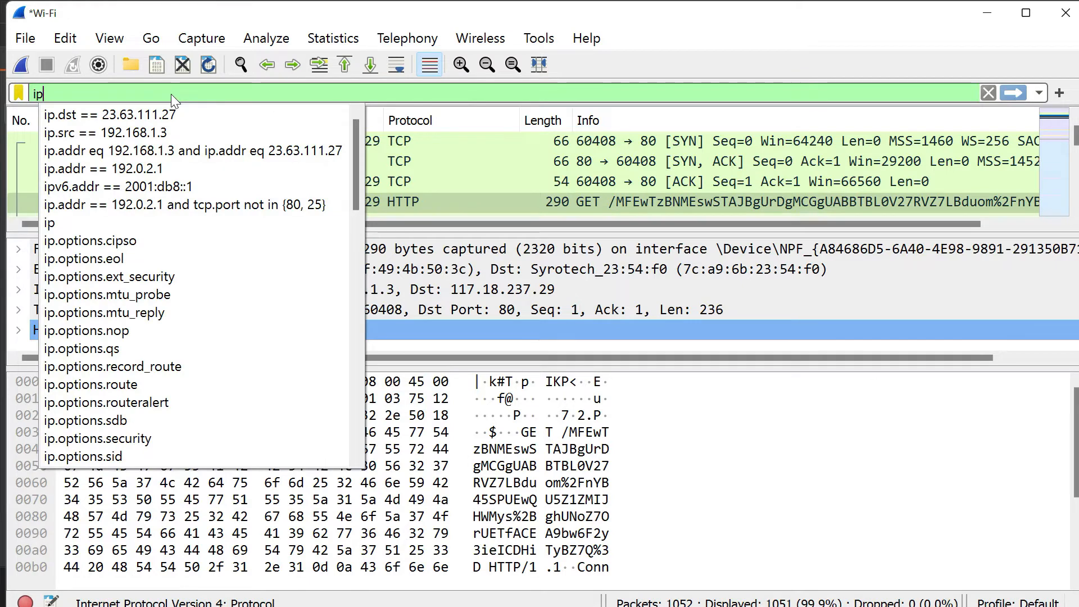
click(163, 132)
key(ctrl+a)
key(BackSpace)
- Enter tcp as the display filter and choose the suggestion tcp.port == 80 || udp.port == 80
text(ip)
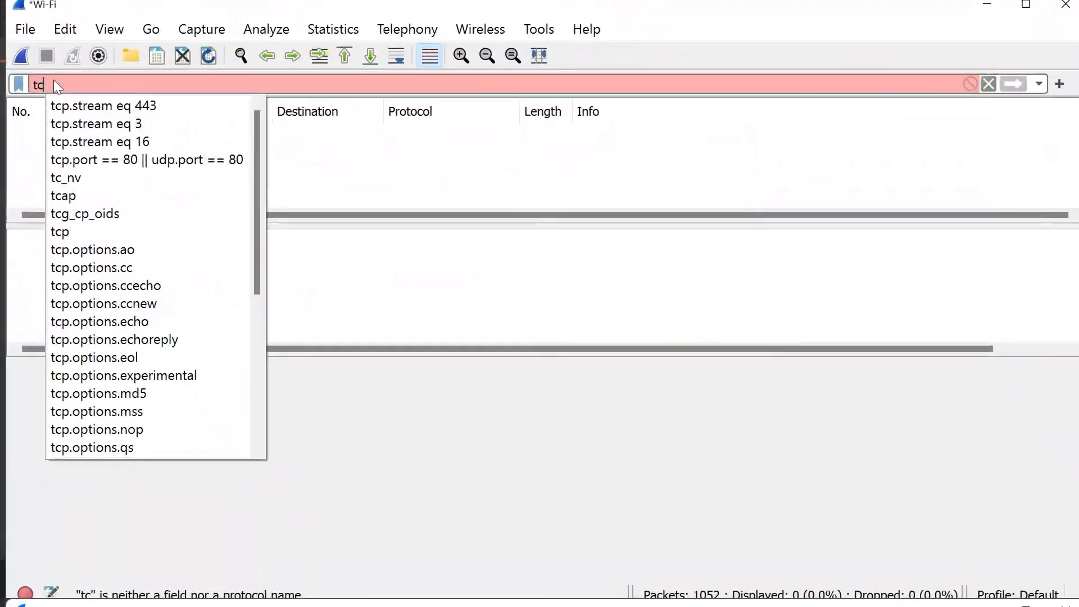
text(p)
key(Down)
key(Down)
key(Down)
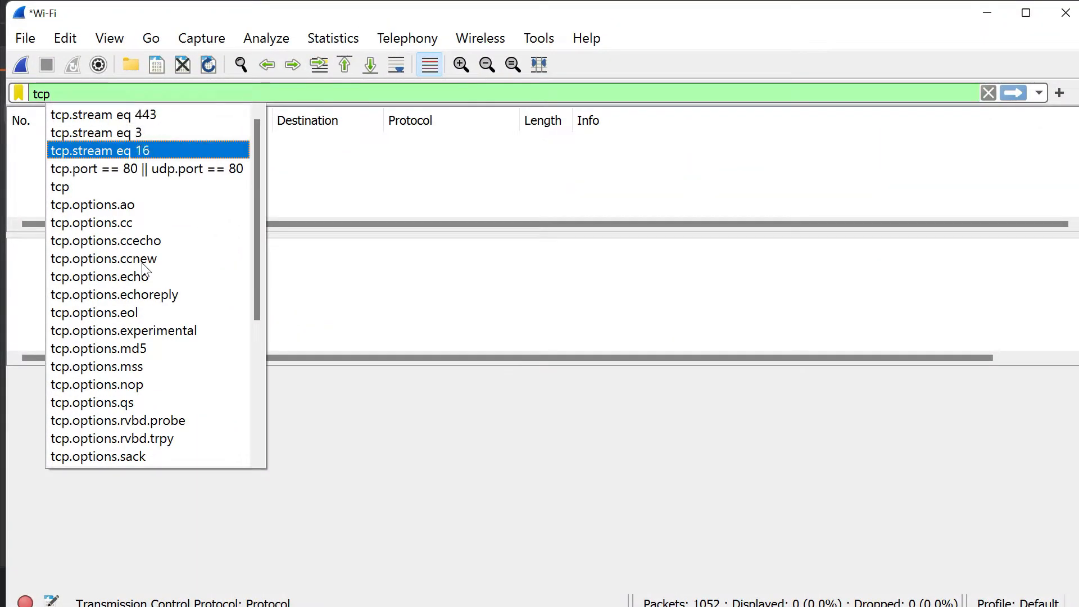
key(Down)
key(Down)
key(Down)
key(Up)
key(Up)
key(Up)
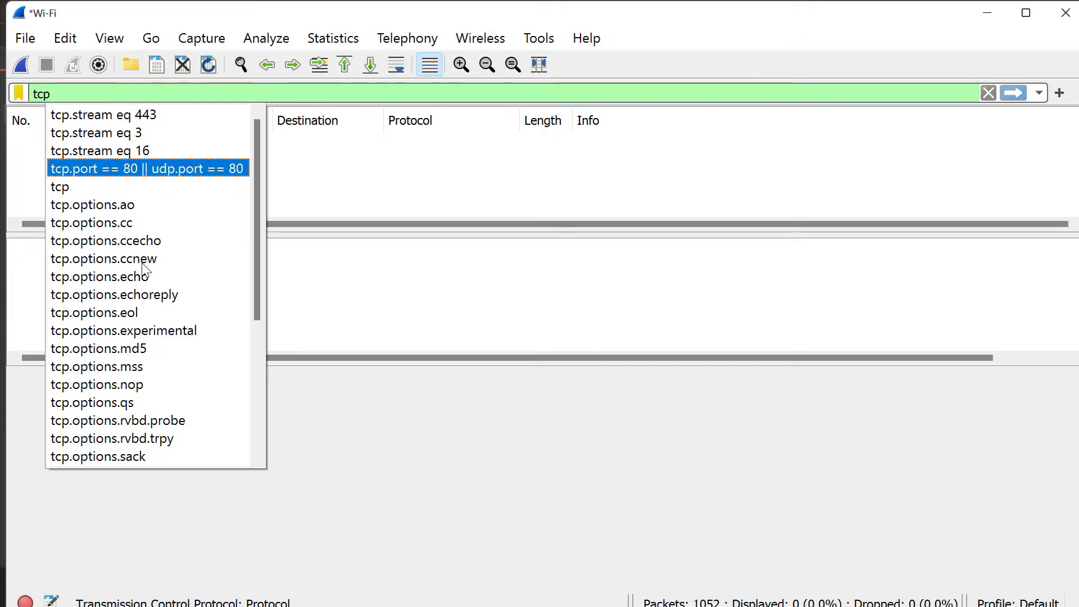
key(Return)
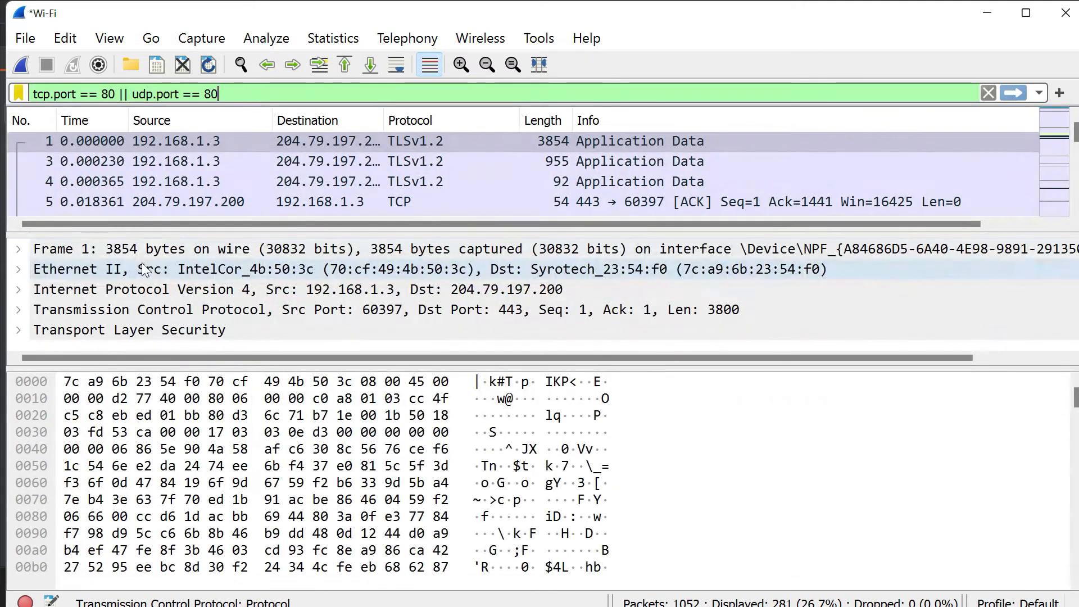
- Examine the parts of the combined TCP and UDP port filter by highlighting them in the expression
mouse_move(115, 94)
mouse_down()
mouse_move(33, 94)
mouse_move(133, 93)
mouse_up()
click(35, 94)
click(111, 94)
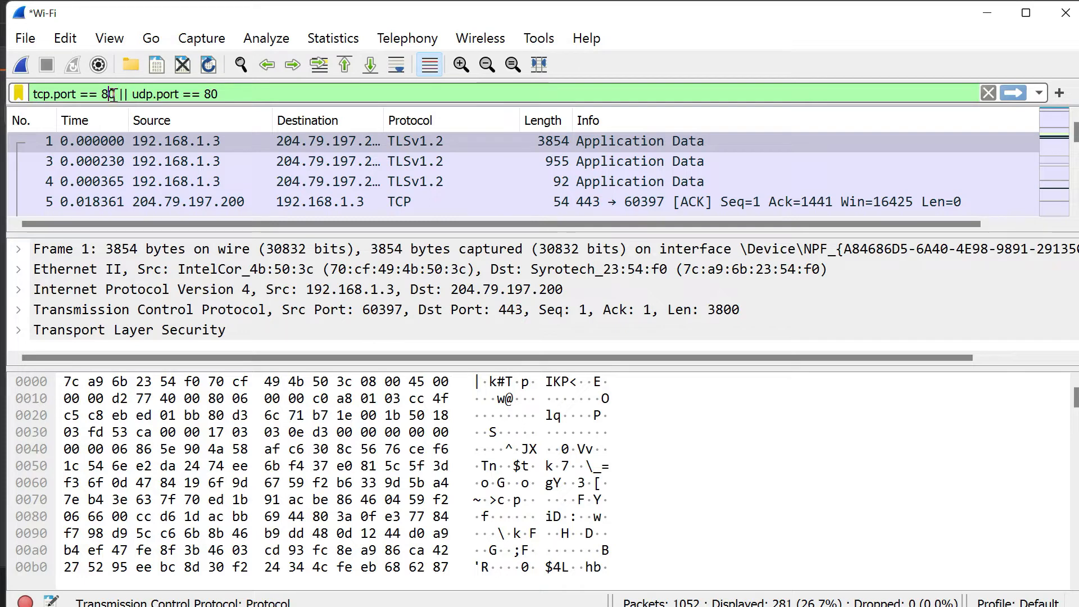
drag(219, 94, 112, 94)
click(220, 93)
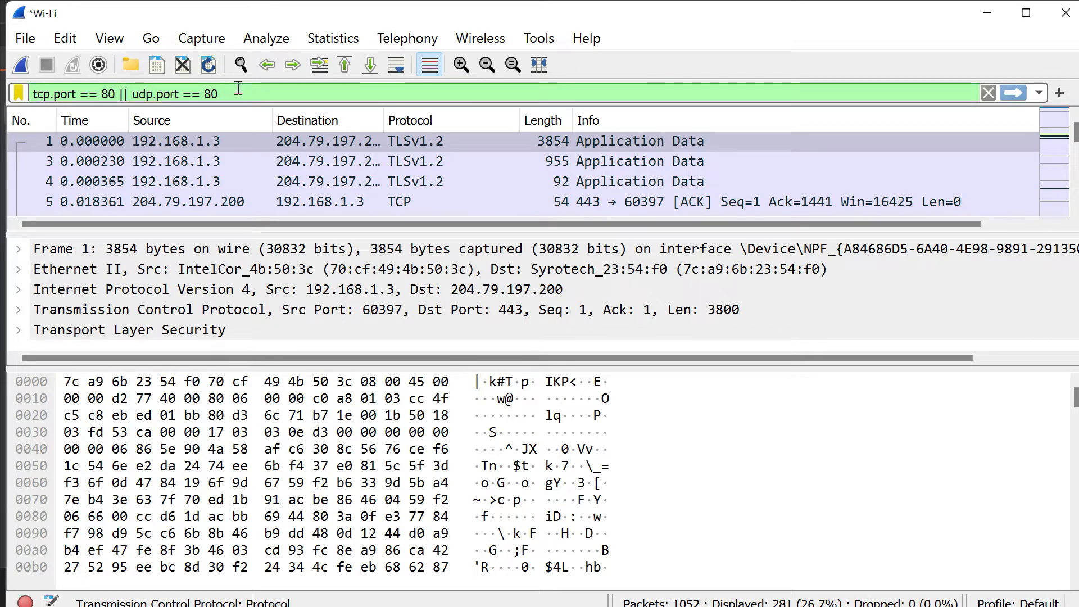
drag(239, 94, 72, 94)
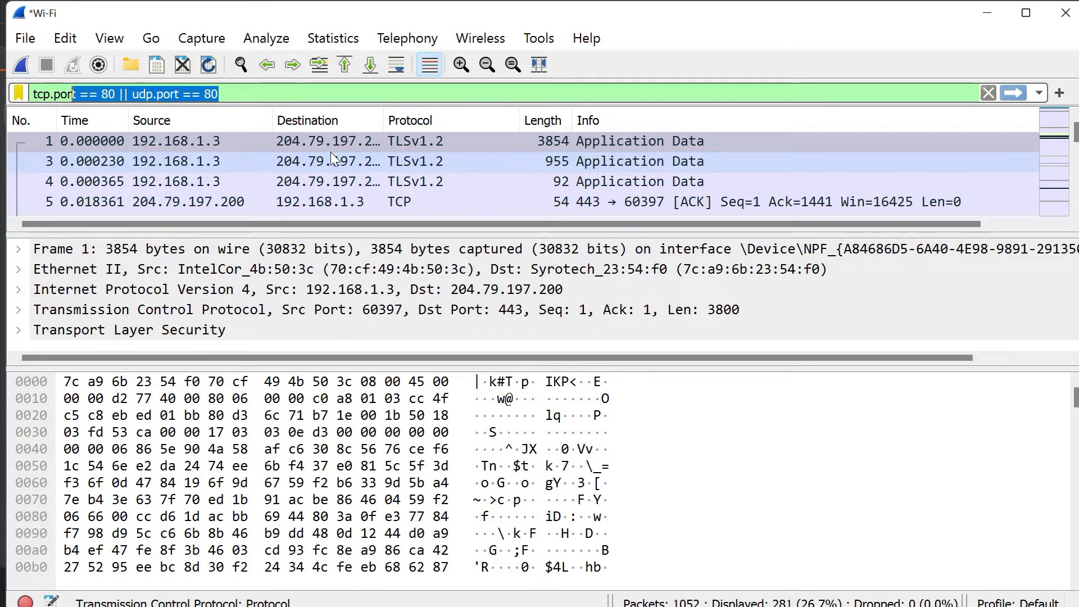
click(265, 92)
- Remove the UDP condition from the display filter, set the TCP port to 3389, and apply tcp.port == 3389
drag(205, 94, 104, 93)
key(BackSpace)
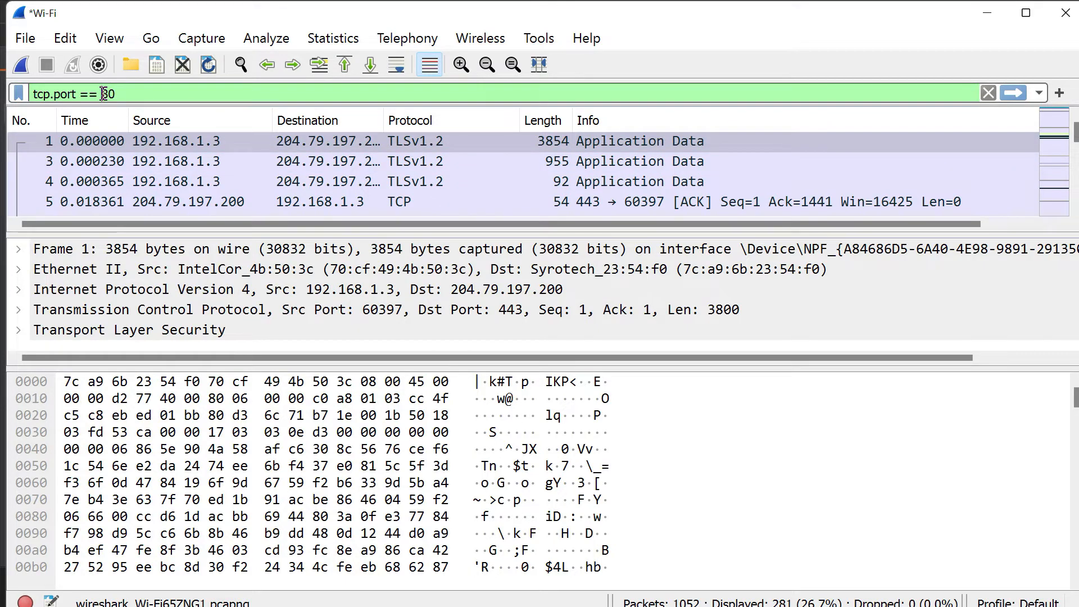
key(BackSpace)
key(BackSpace)
text(3389)
key(Return)
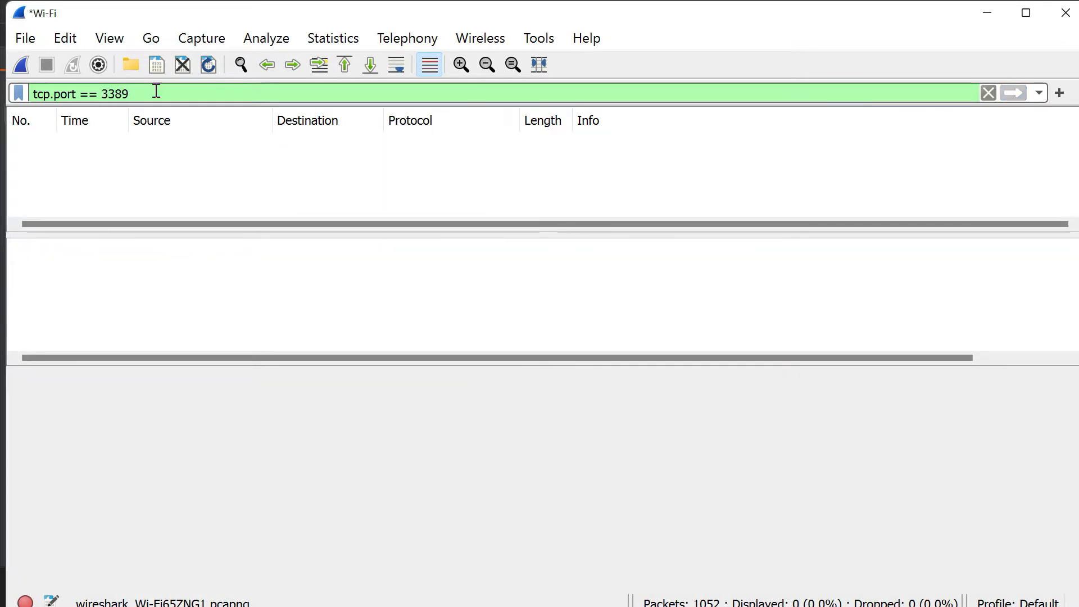
- Clear the tcp.port == 3389 expression from the display filter
drag(160, 90, 63, 93)
key(BackSpace)
key(BackSpace)
key(BackSpace)
key(BackSpace)
key(BackSpace)
key(BackSpace)
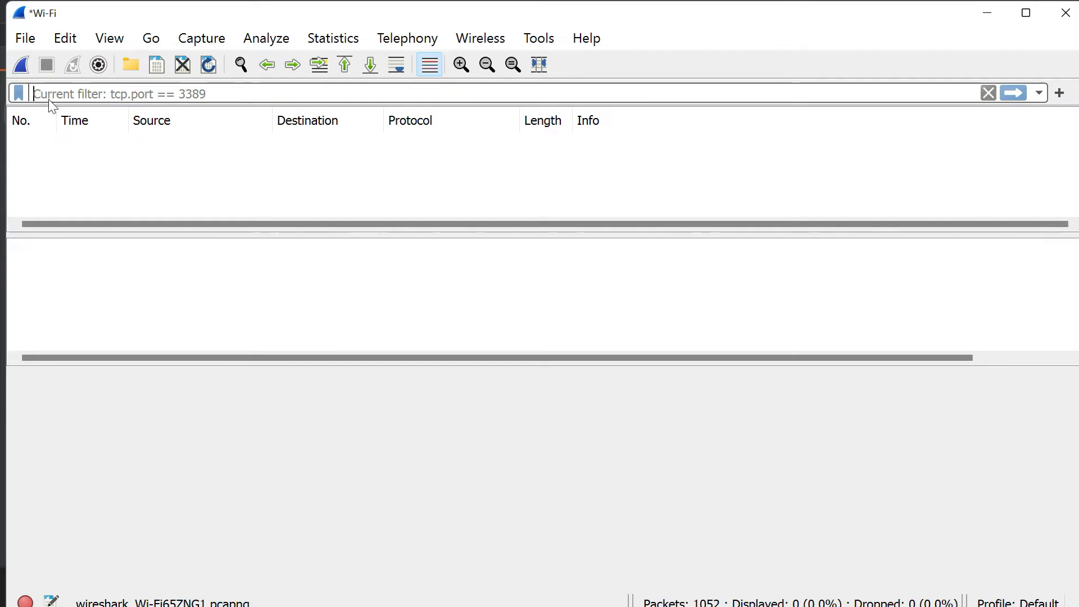
text(fla)
key(BackSpace)
key(BackSpace)
key(BackSpace)
- Enter tcp as the display filter and look through the suggested TCP expressions
text(tcp)
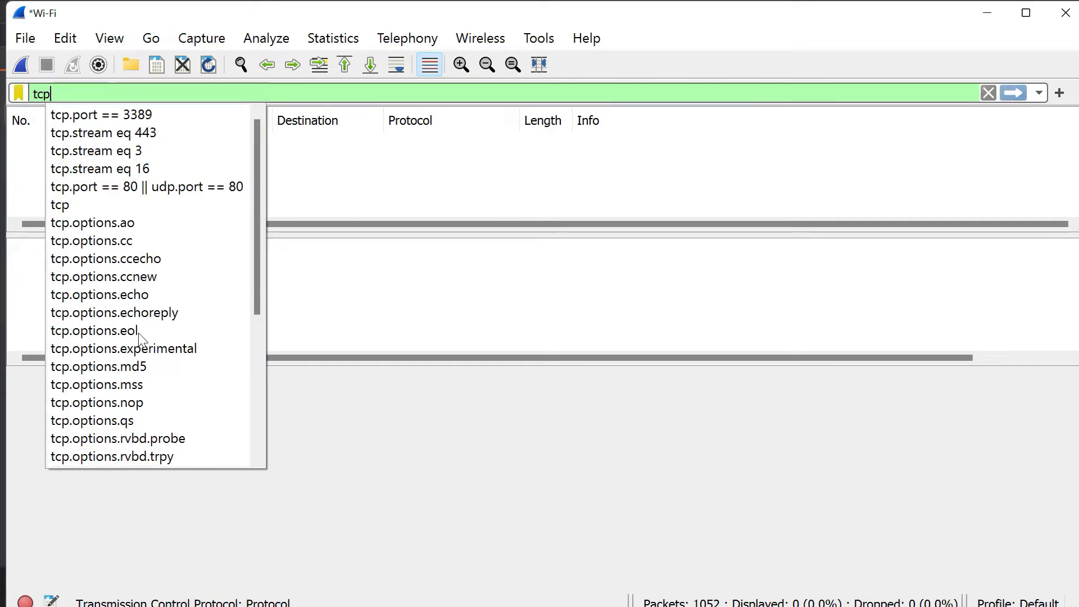
scroll(141, 337, down, 5)
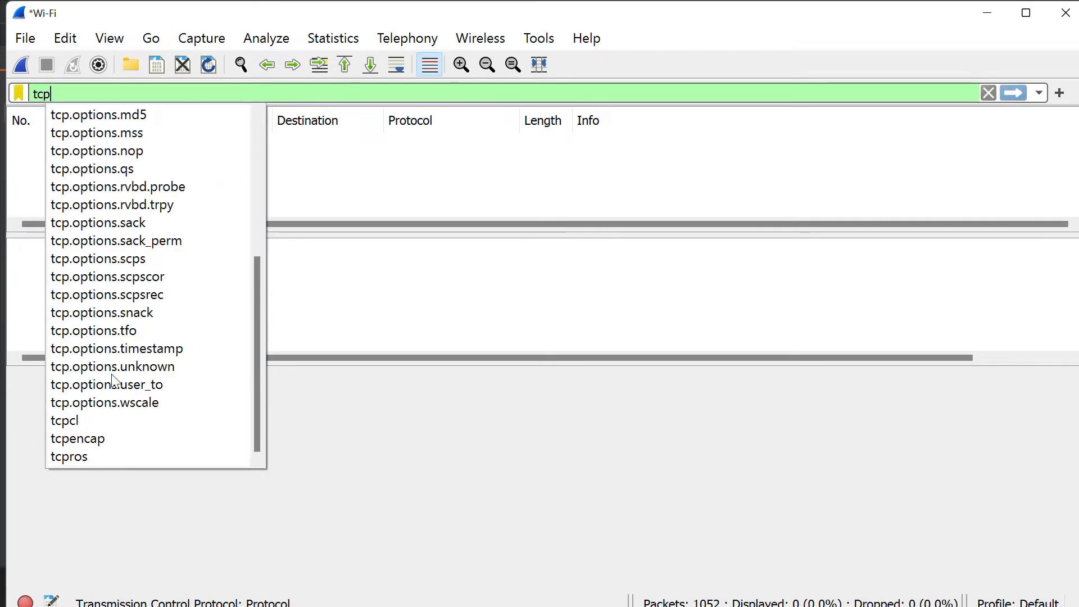
scroll(114, 382, up, 2)
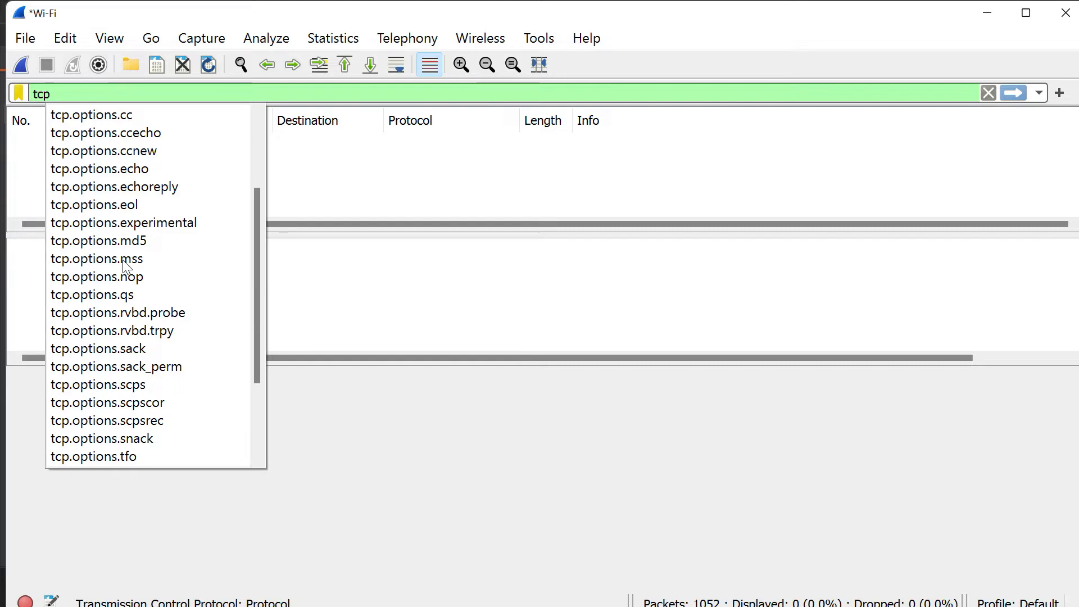
key(Down)
key(Down)
key(Down)
key(Down)
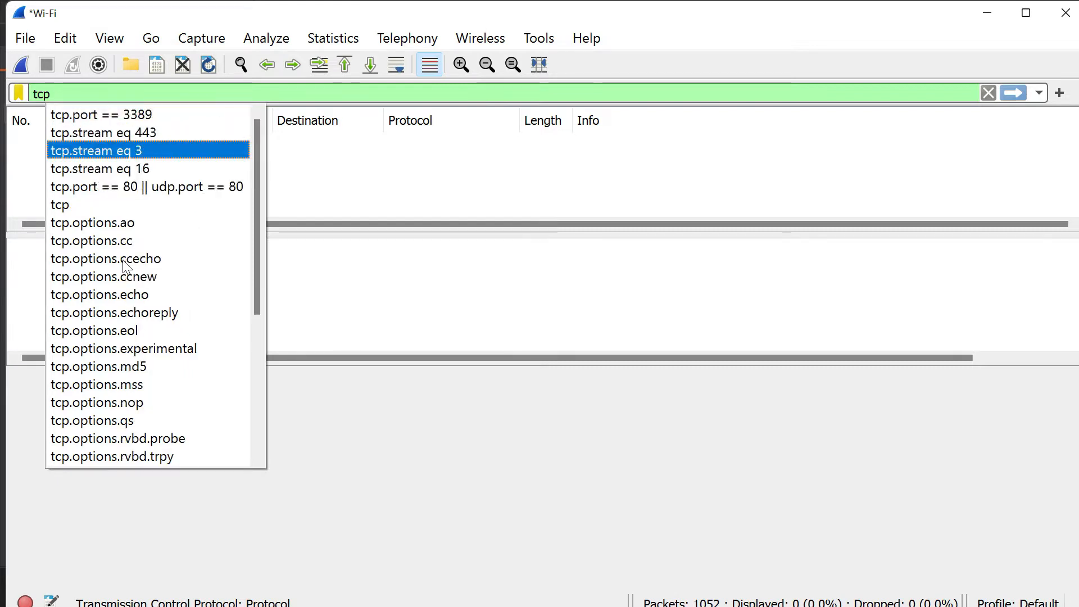
- Extend the display filter to tcp.fl and choose the suggestion tcp.flags.reset
text(.fl)
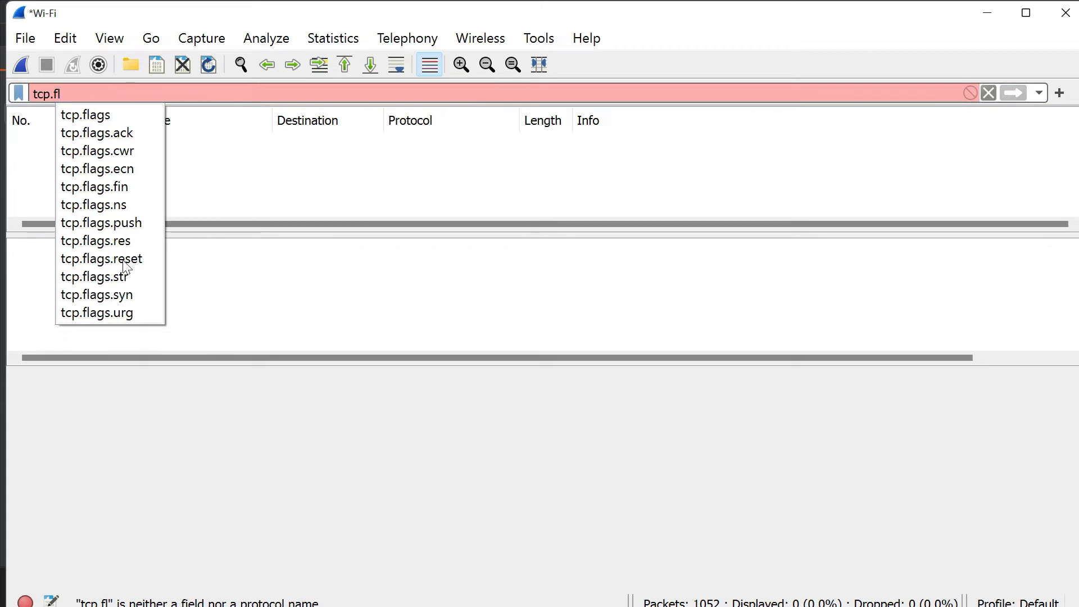
key(Down)
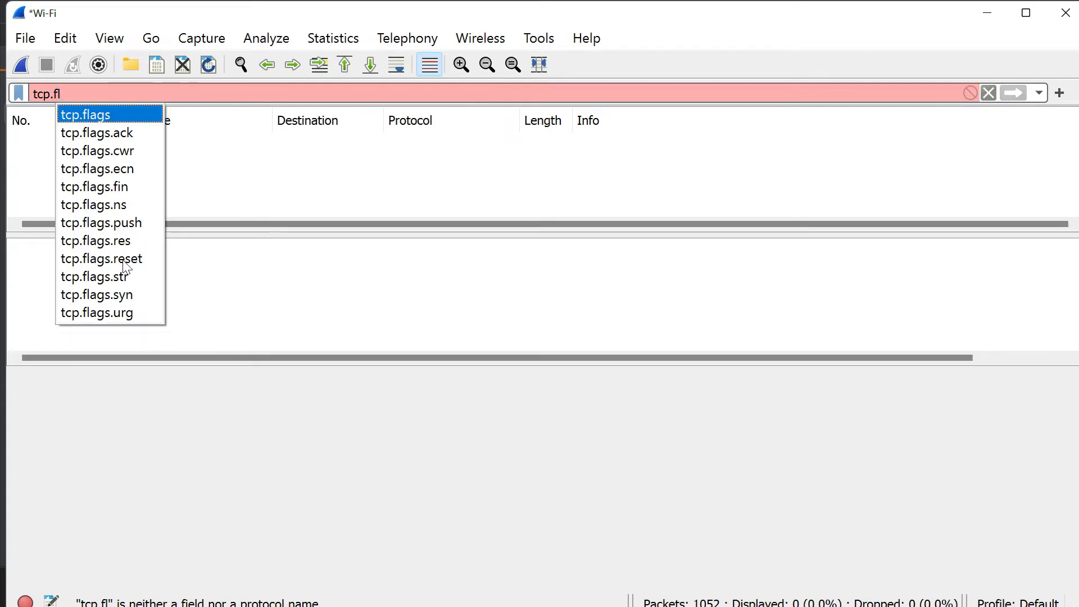
key(Down)
key(Down)
key(Down)
key(Down)
key(Down)
key(Down)
key(Down)
key(Down)
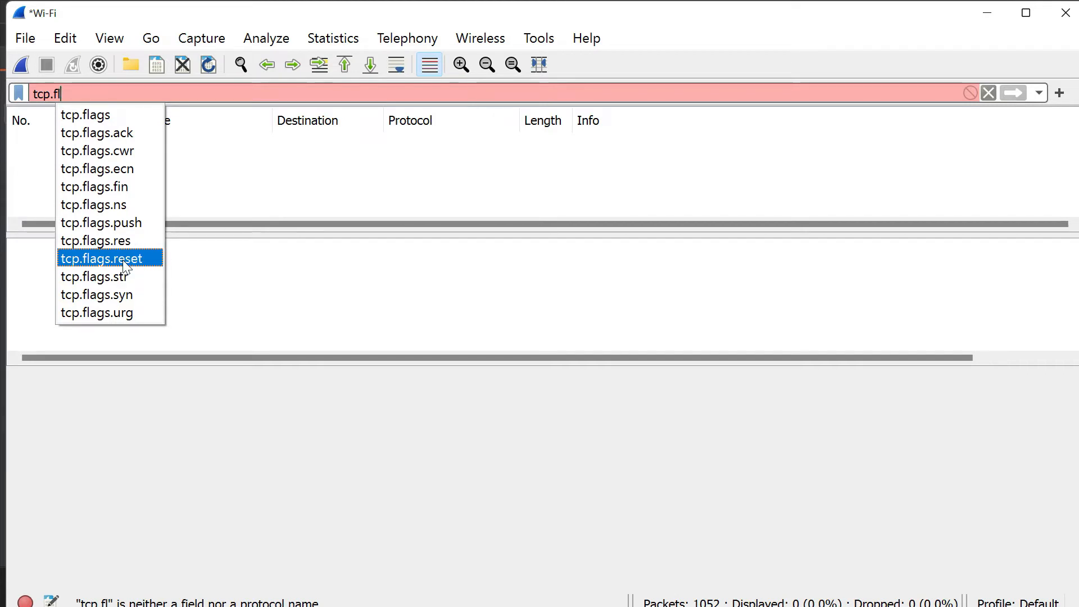
key(Return)
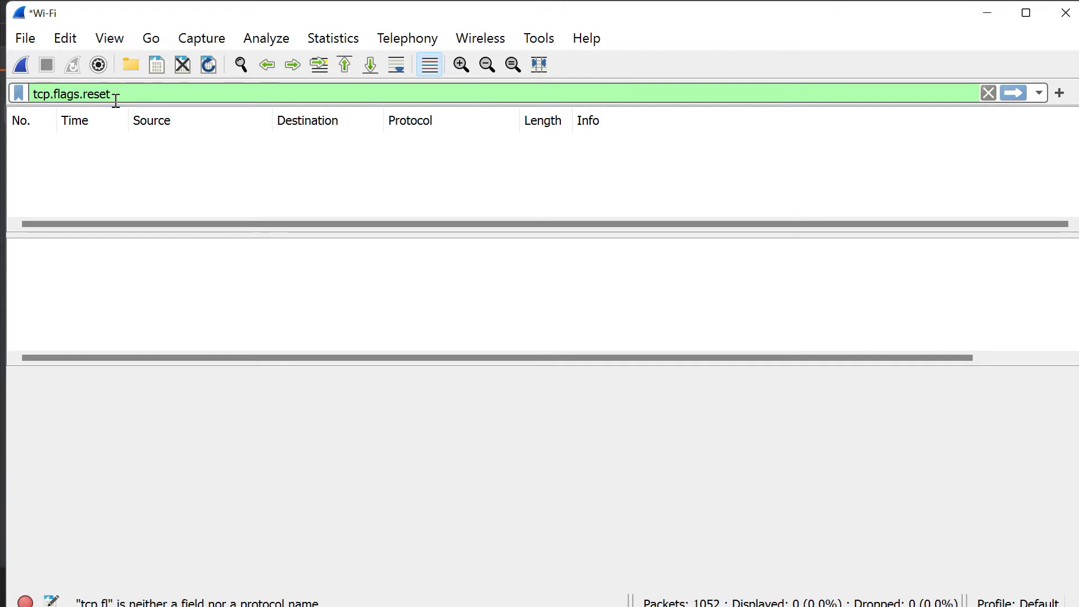
- Delete the tcp.flags.reset expression and apply the empty display filter to list all captured packets
drag(118, 96, 7, 106)
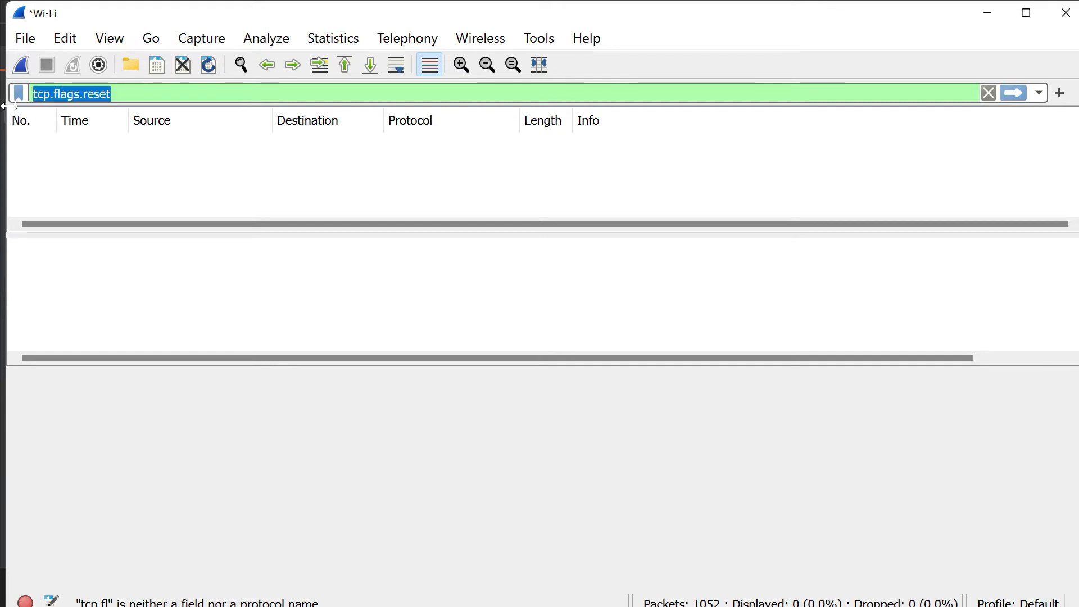
click(132, 99)
key(BackSpace)
key(BackSpace)
key(BackSpace)
key(BackSpace)
key(BackSpace)
key(BackSpace)
key(BackSpace)
key(BackSpace)
key(BackSpace)
key(BackSpace)
key(BackSpace)
key(BackSpace)
key(BackSpace)
key(BackSpace)
key(BackSpace)
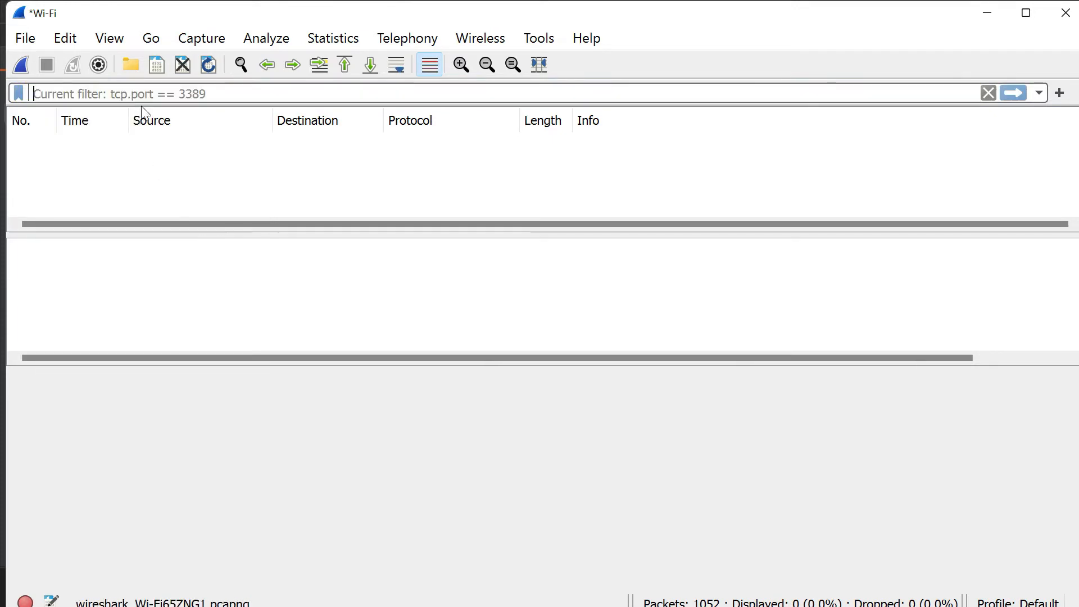
key(super)
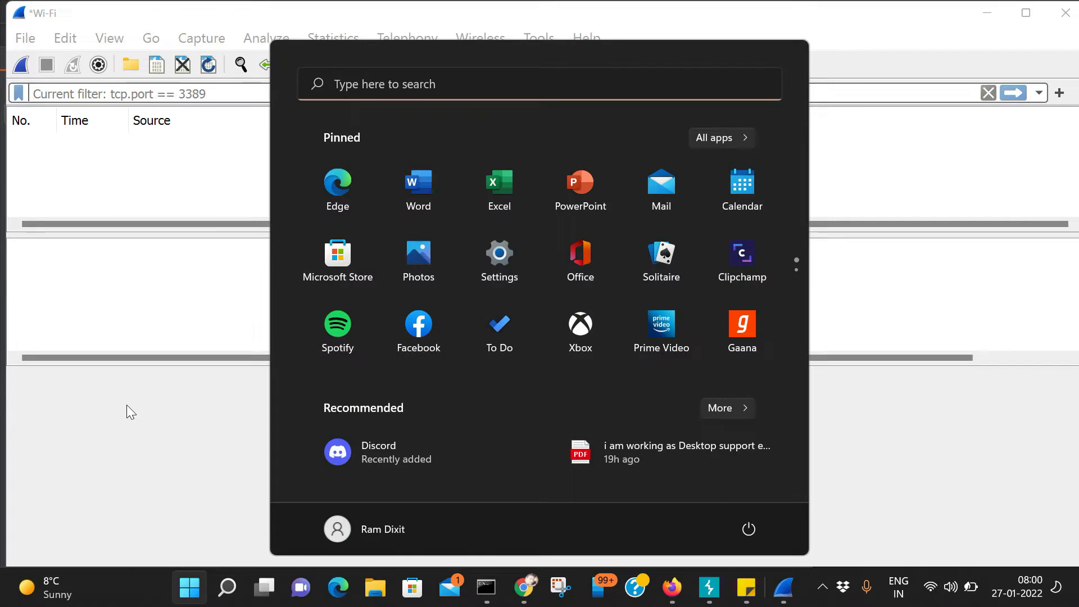
click(116, 423)
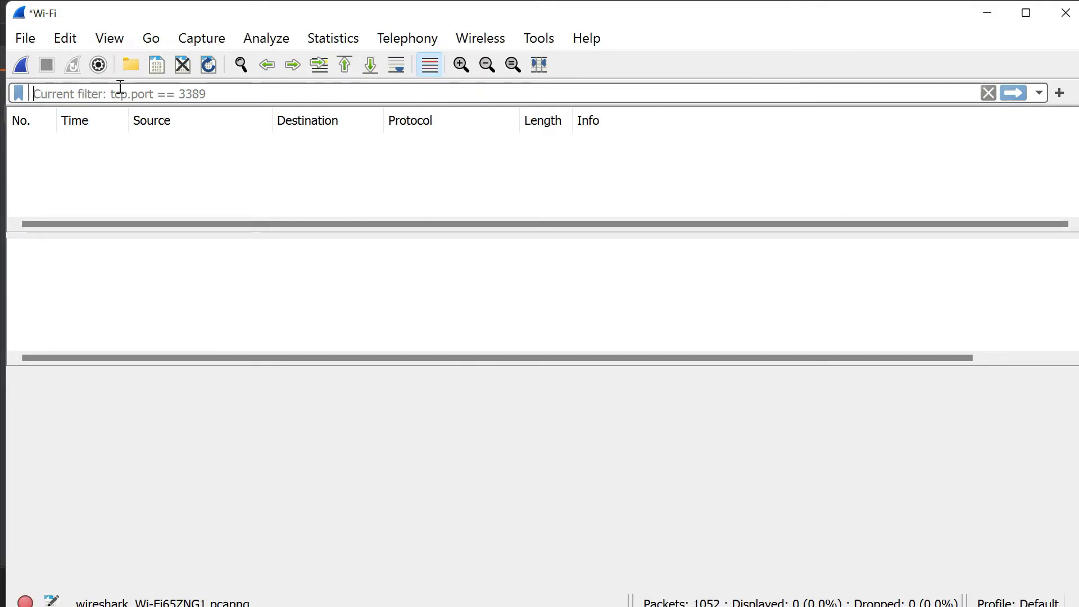
key(Return)
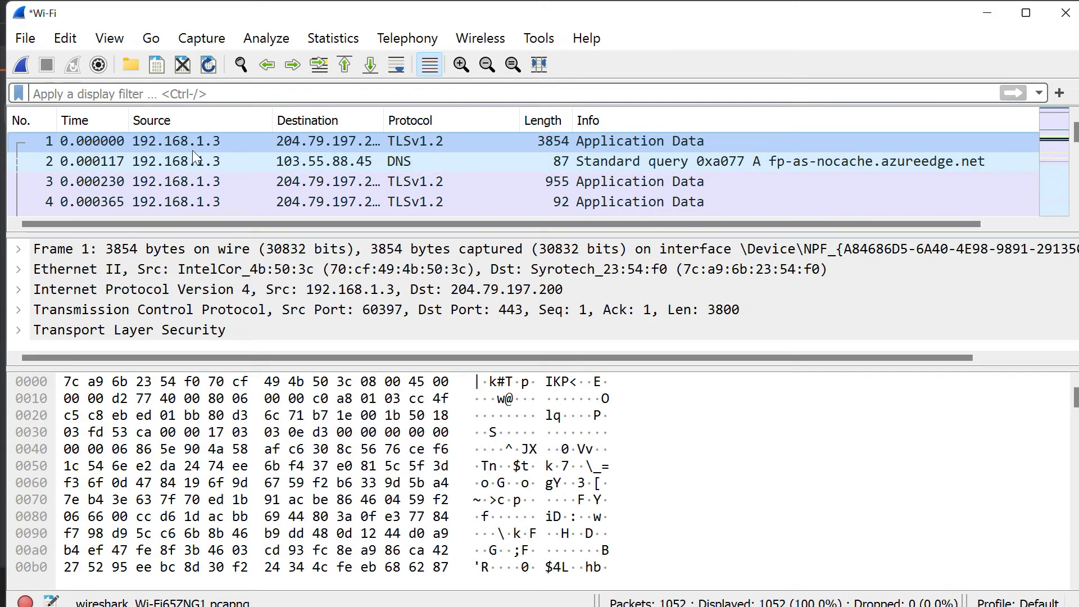
- Apply dns as the display filter and look through the DNS packets
scroll(275, 201, down, 18)
scroll(274, 200, up, 18)
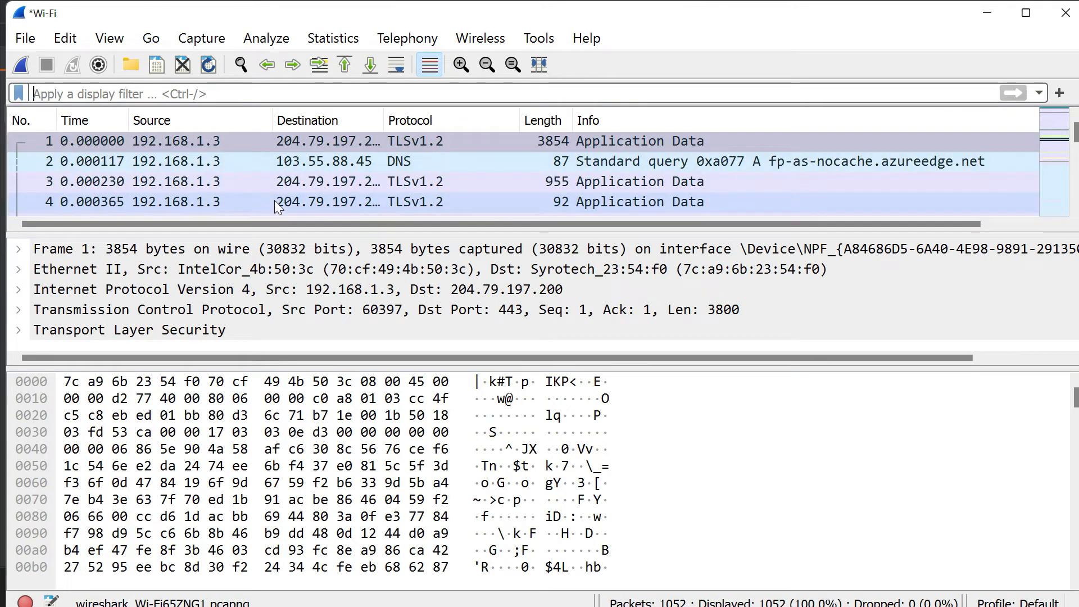
scroll(392, 217, right, 2)
scroll(392, 217, left, 2)
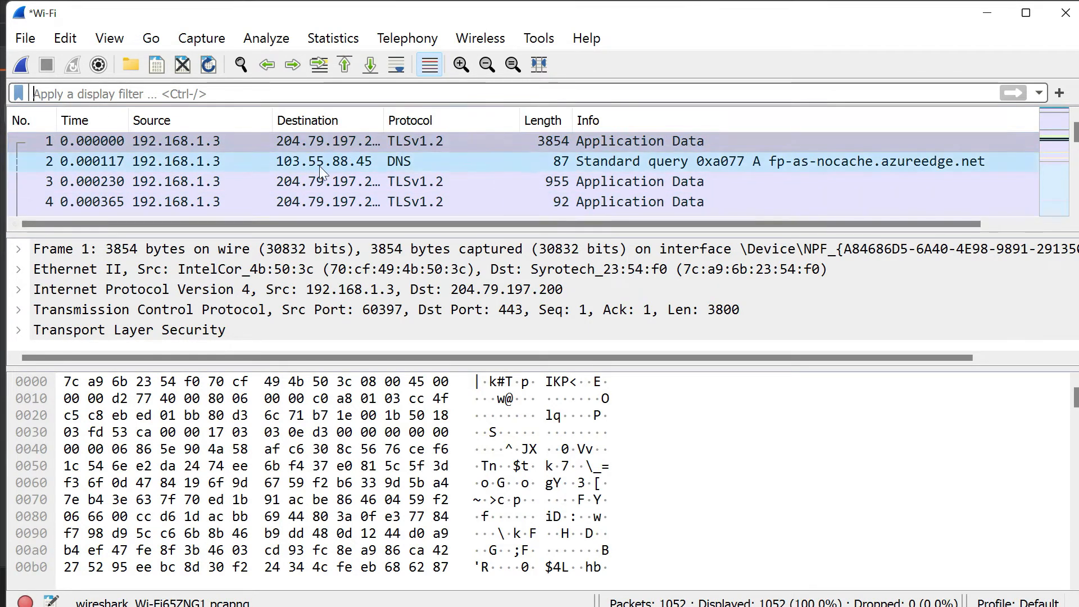
text(dns)
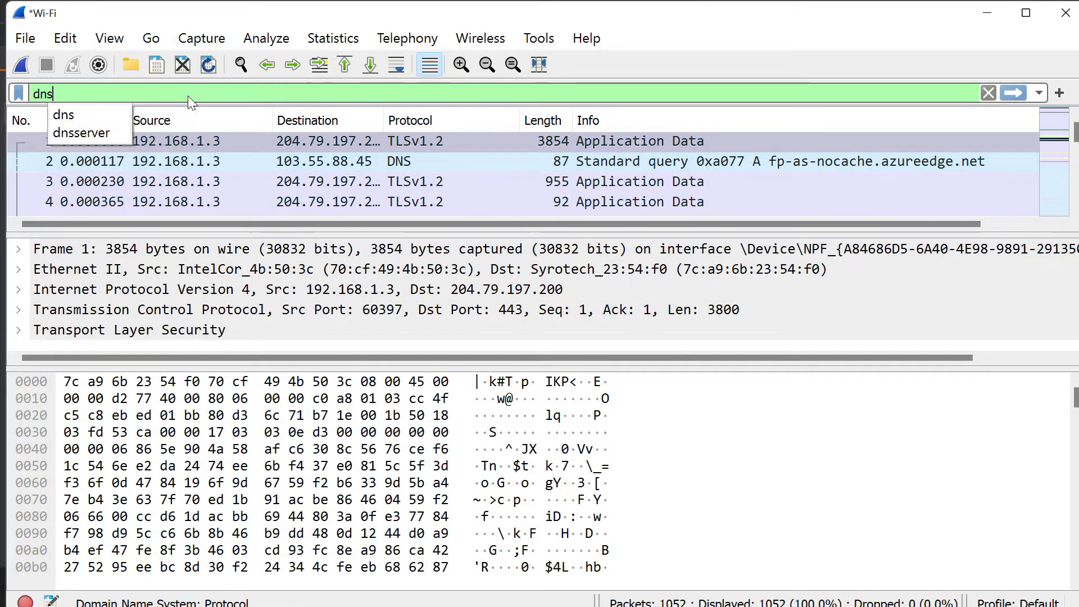
key(Return)
scroll(466, 168, down, 10)
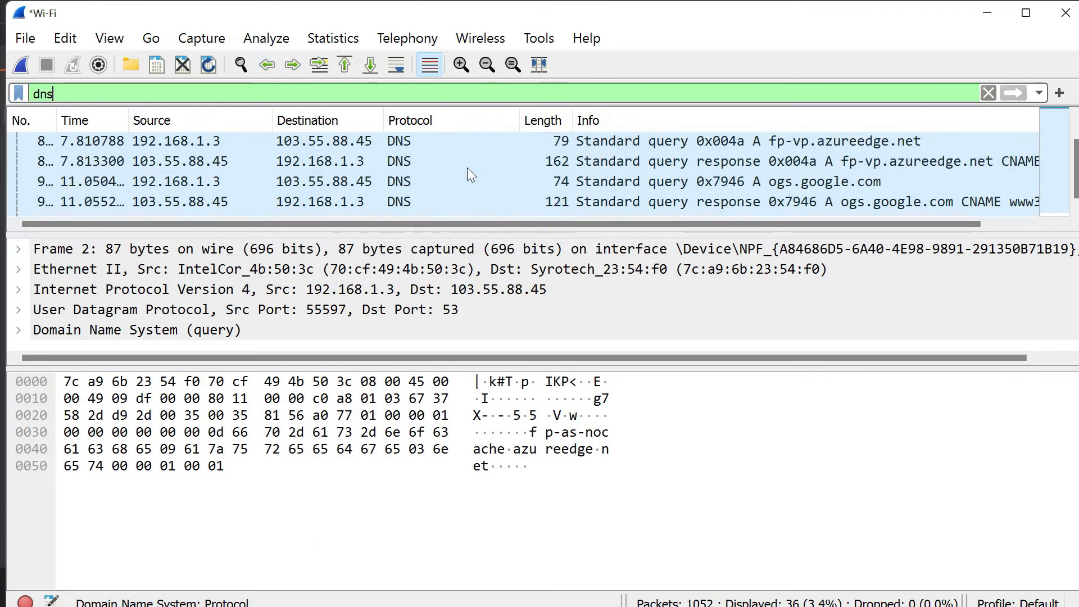
scroll(467, 168, up, 10)
- Compare the source and destination addresses of DNS query packet 2 and response packet 9
click(157, 160)
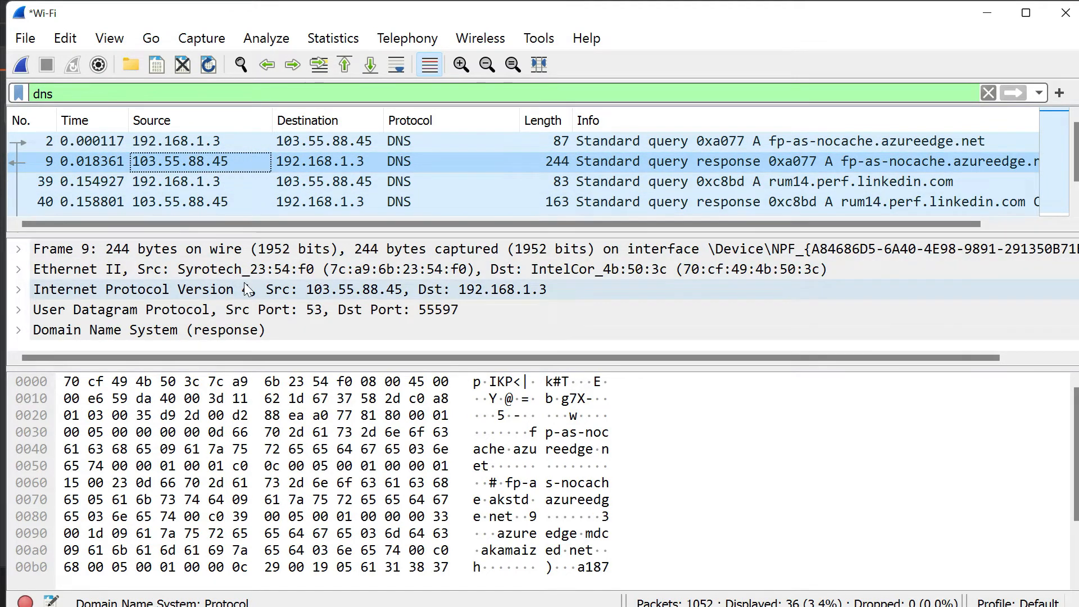
click(125, 140)
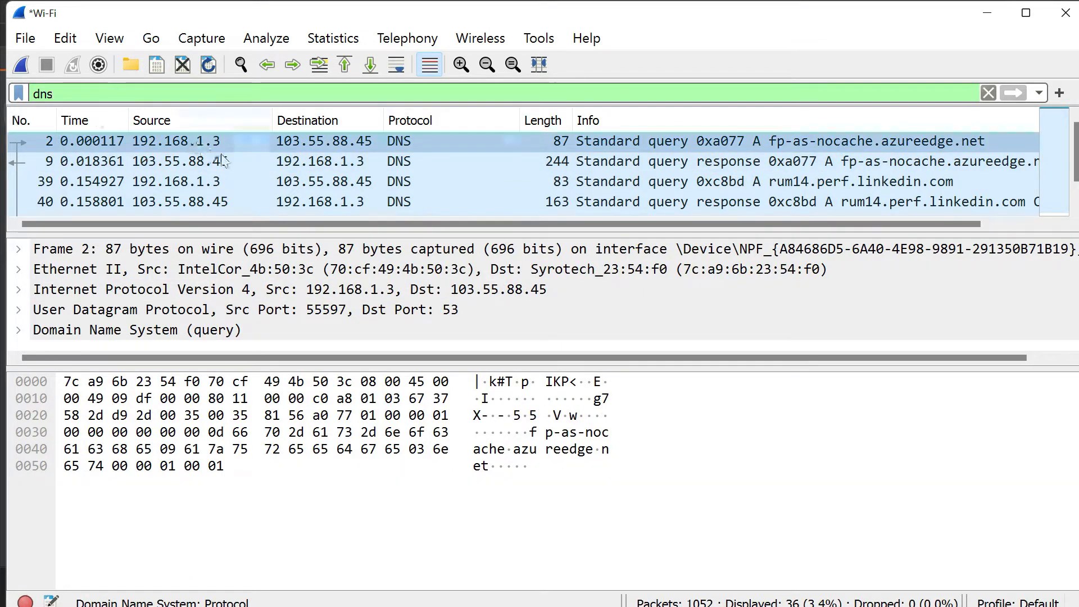
click(349, 195)
click(305, 145)
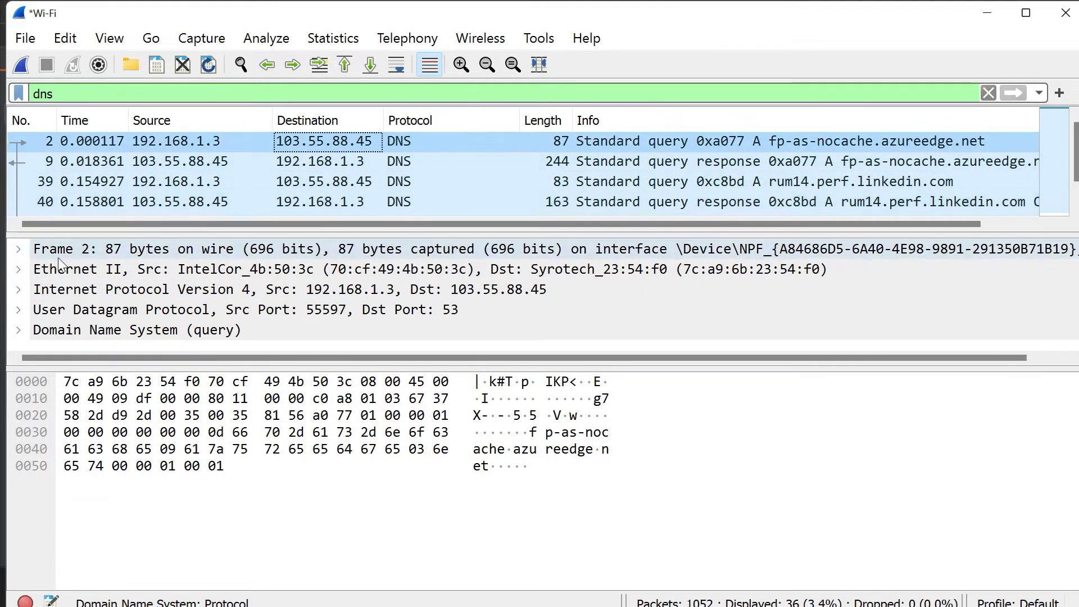
- Expand the Frame details of packet 2, examine its interface ID, encapsulation type and arrival time, and collapse them
click(19, 249)
click(67, 269)
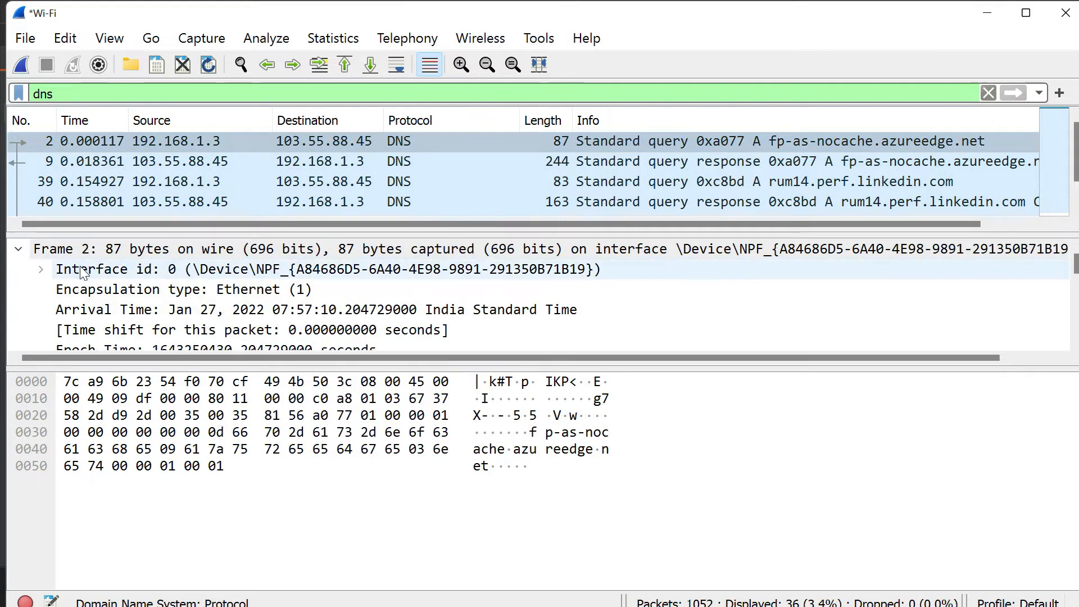
click(289, 293)
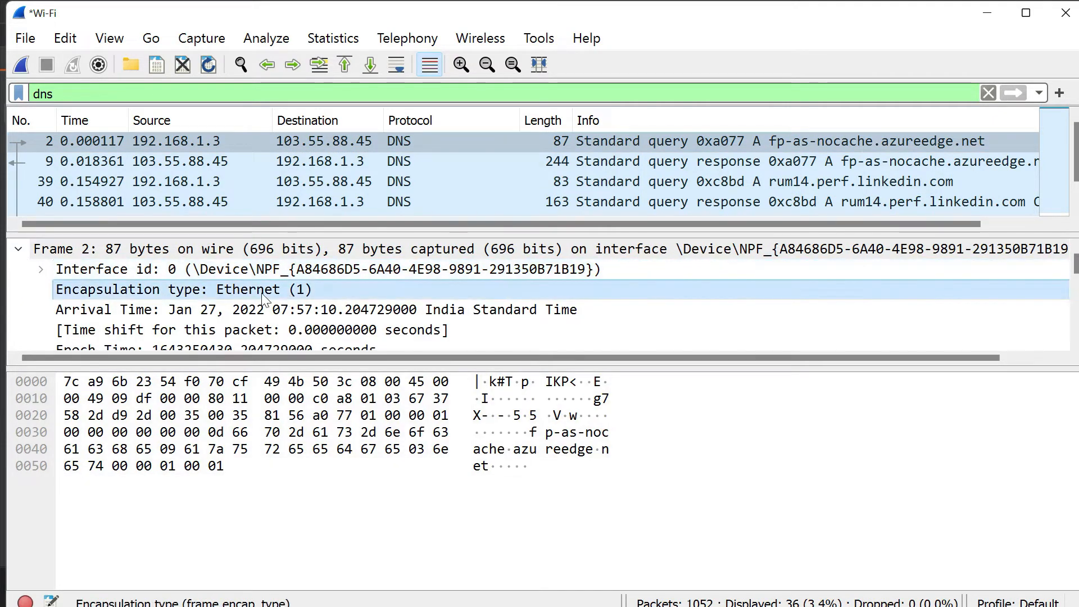
click(222, 308)
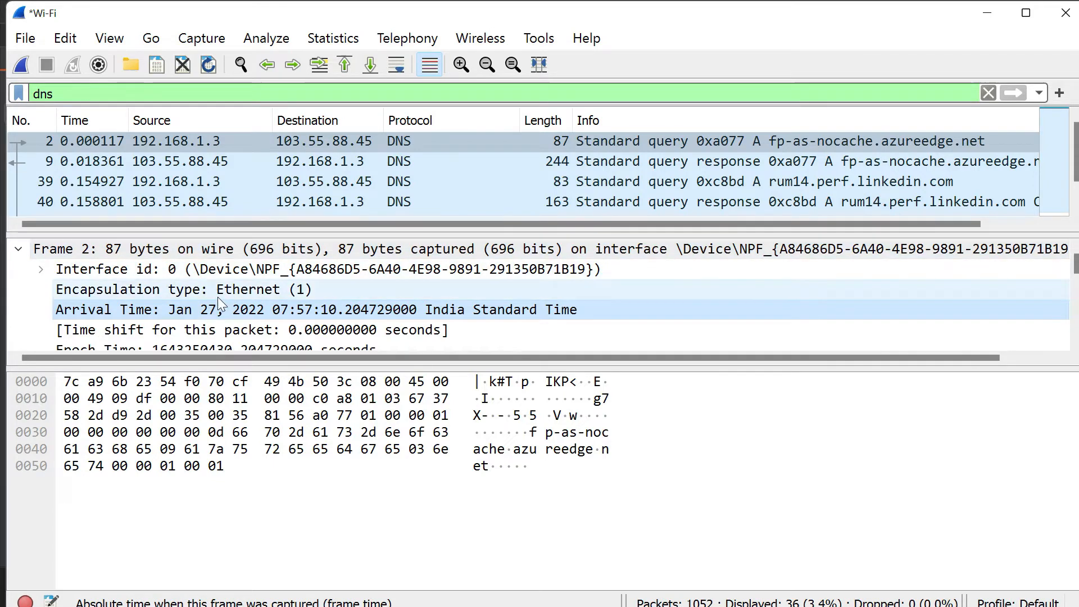
click(122, 272)
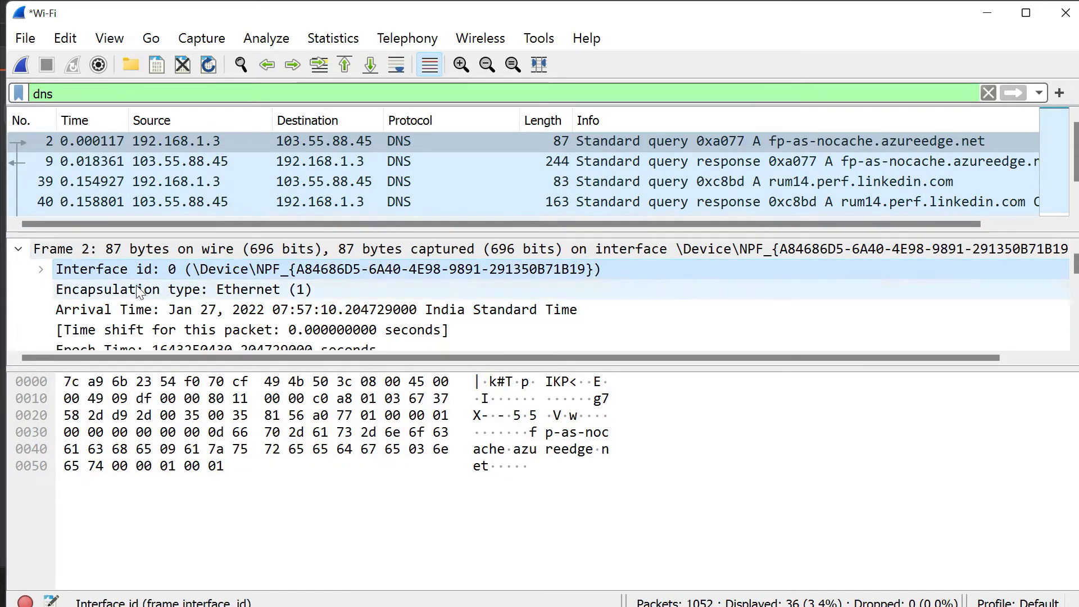
scroll(120, 281, down, 2)
scroll(120, 292, up, 2)
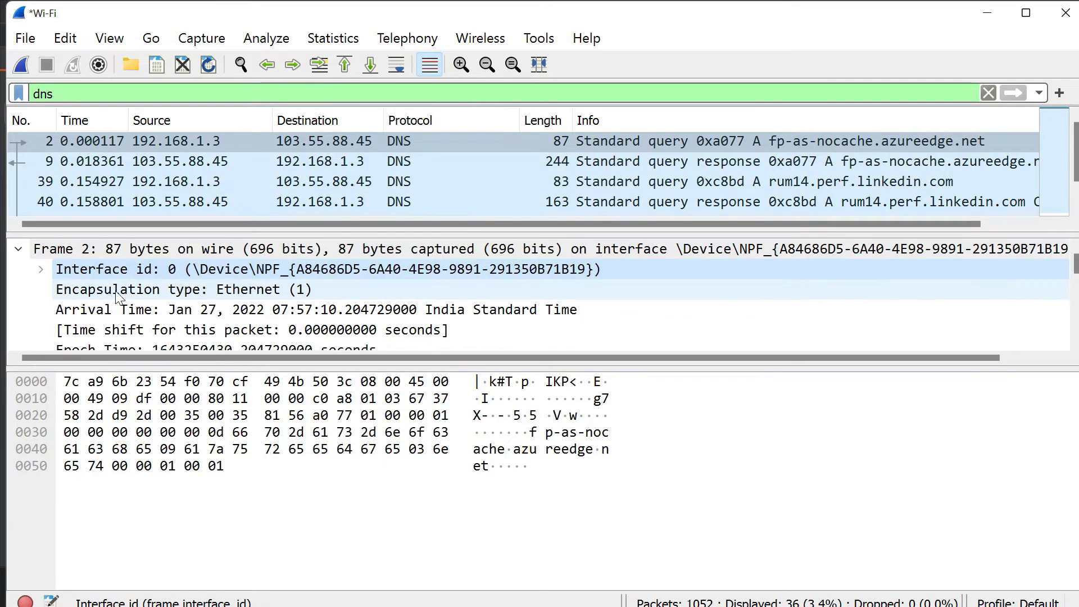
click(21, 249)
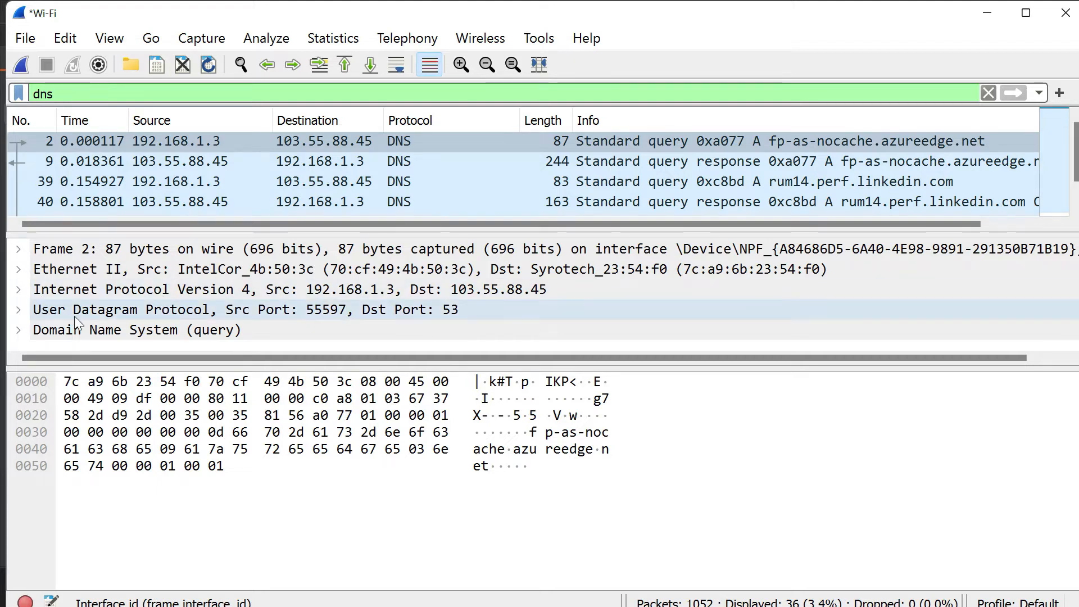
- Expand the Ethernet II details of packet 2 and examine the destination, source and type fields
click(19, 269)
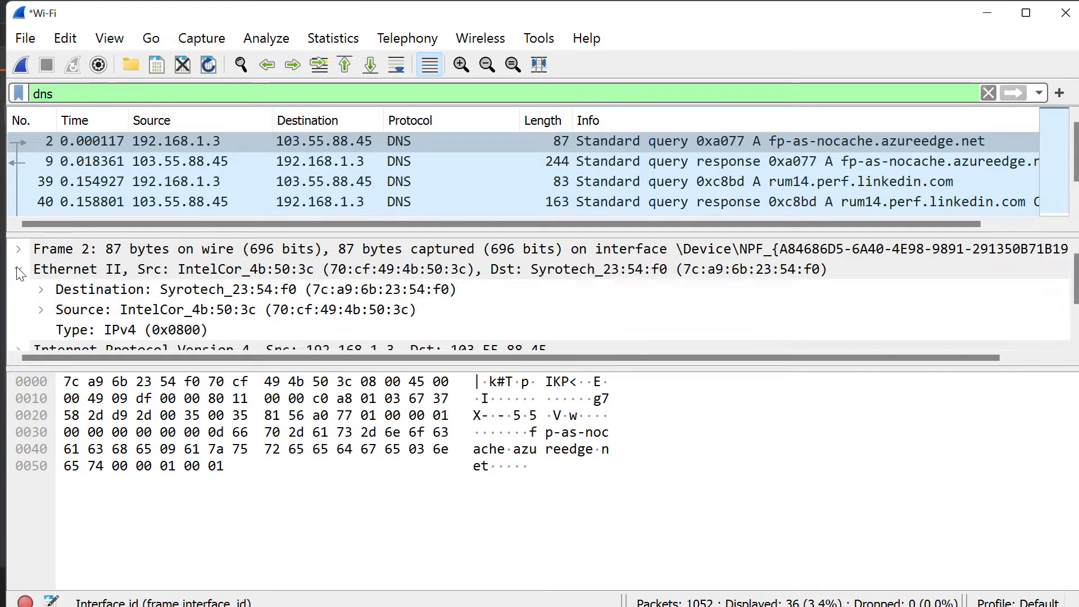
scroll(113, 281, down, 1)
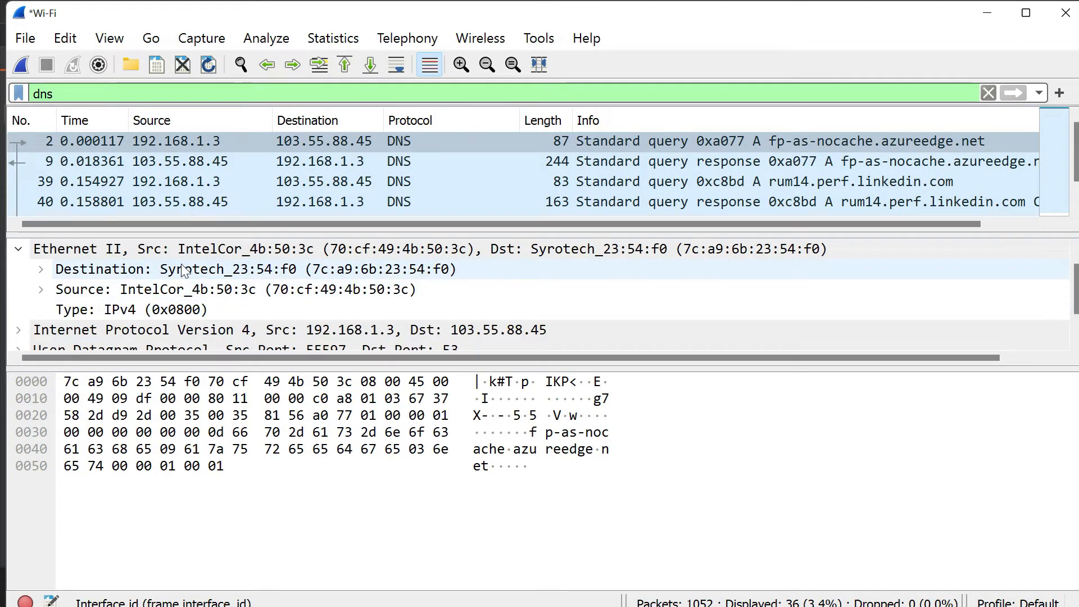
click(235, 277)
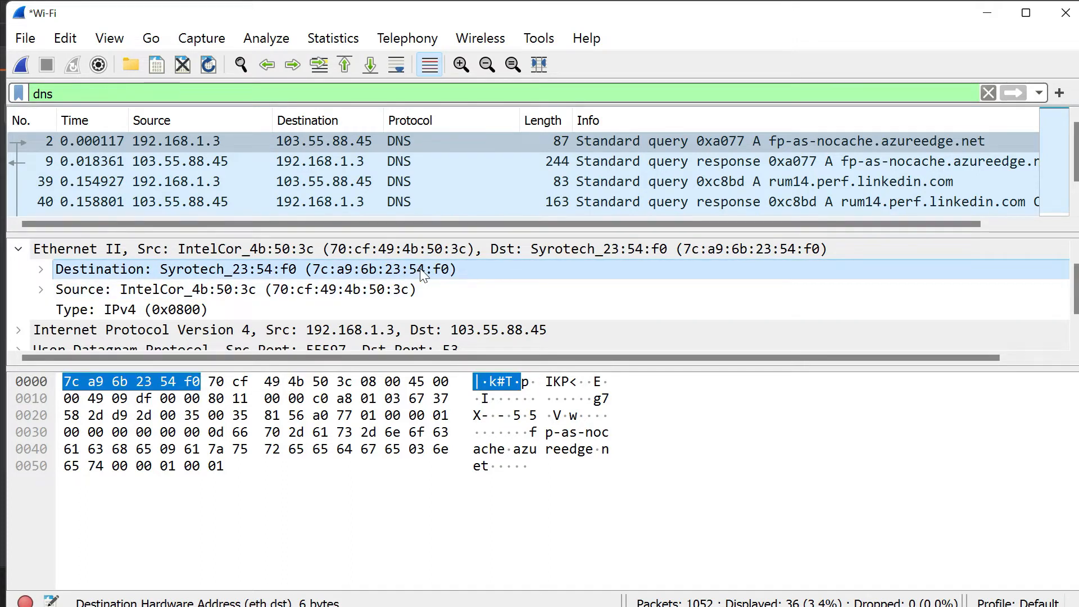
click(149, 293)
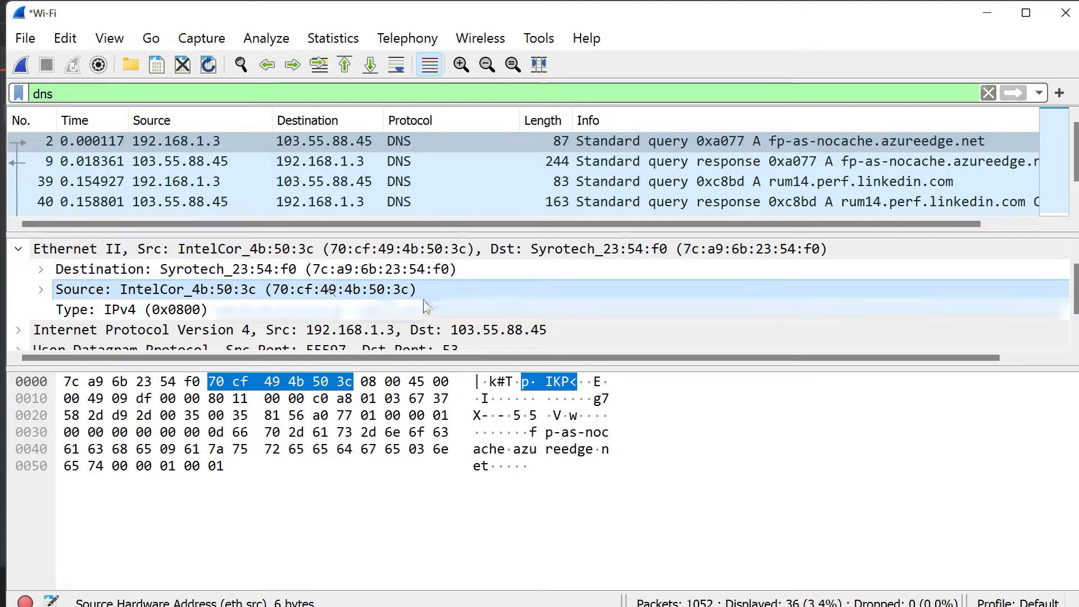
click(180, 314)
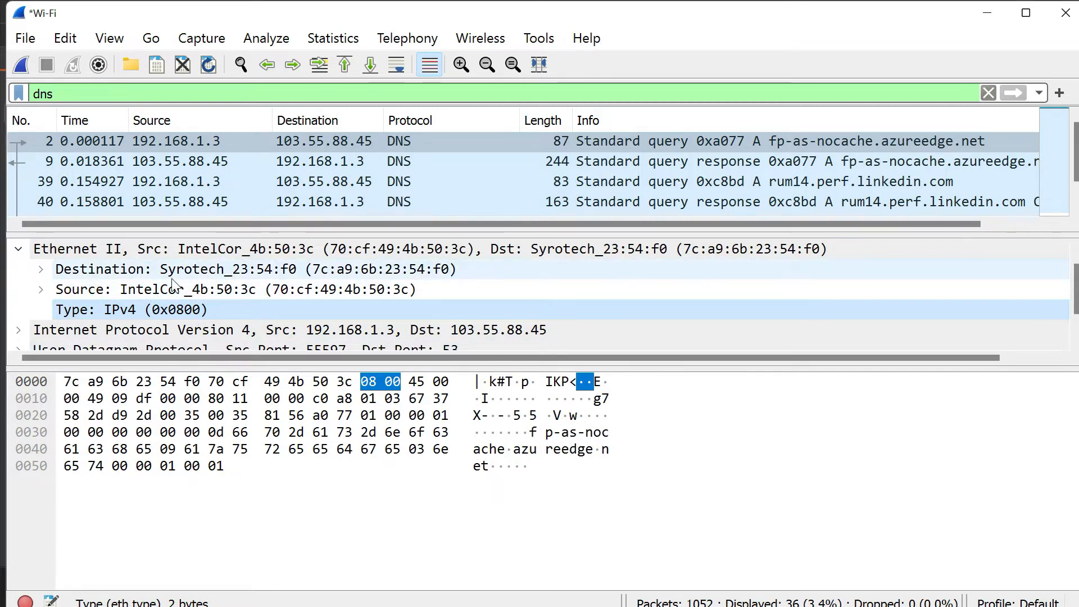
- Expand the Ethernet II destination entry and examine its address and the LG and IG bits
click(41, 270)
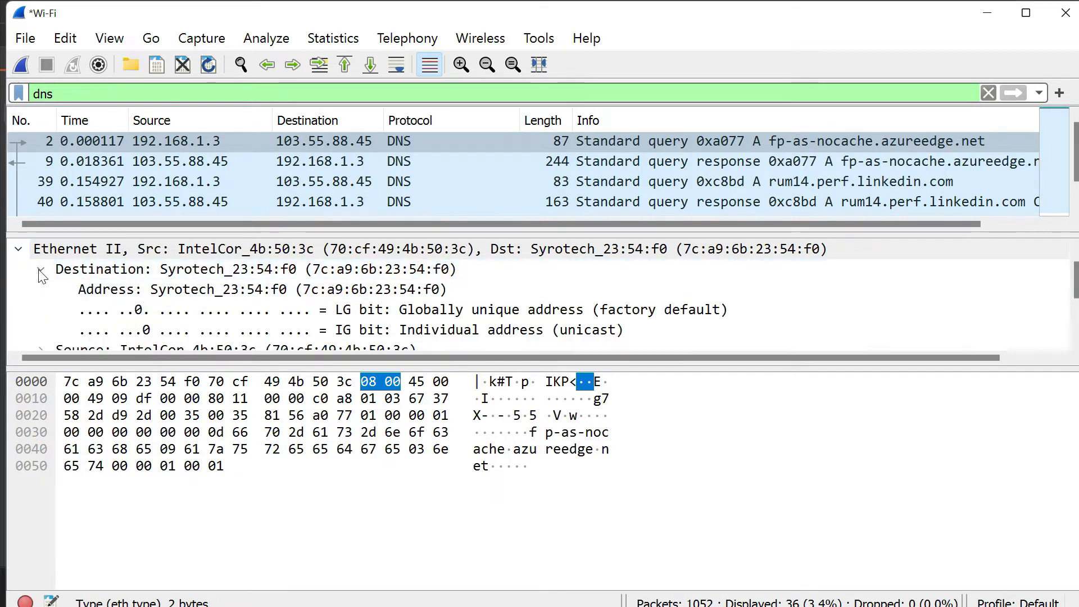
scroll(203, 310, down, 2)
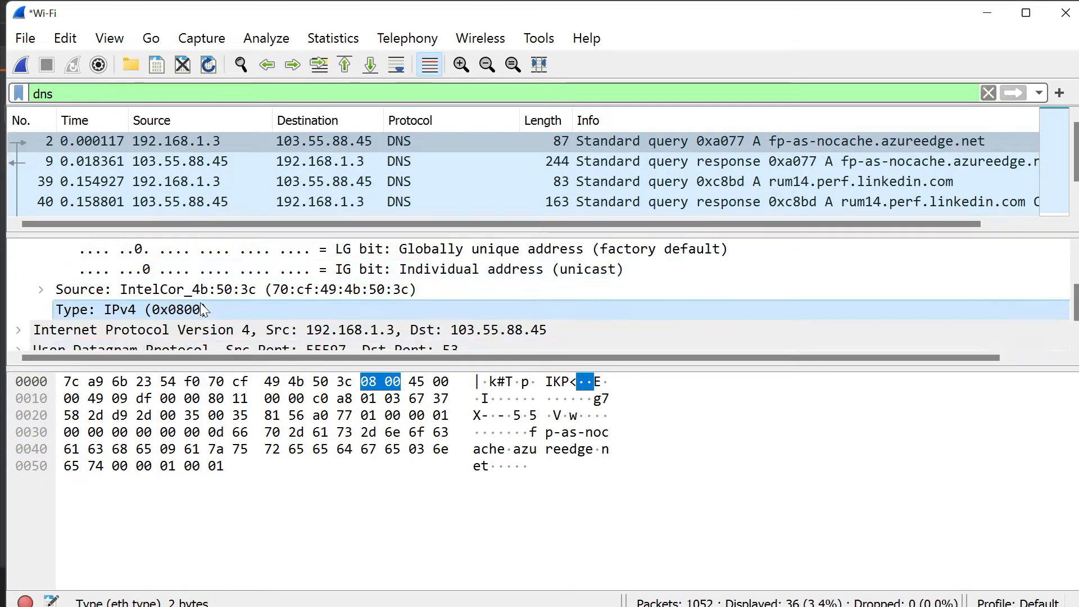
scroll(169, 306, up, 2)
scroll(159, 303, down, 2)
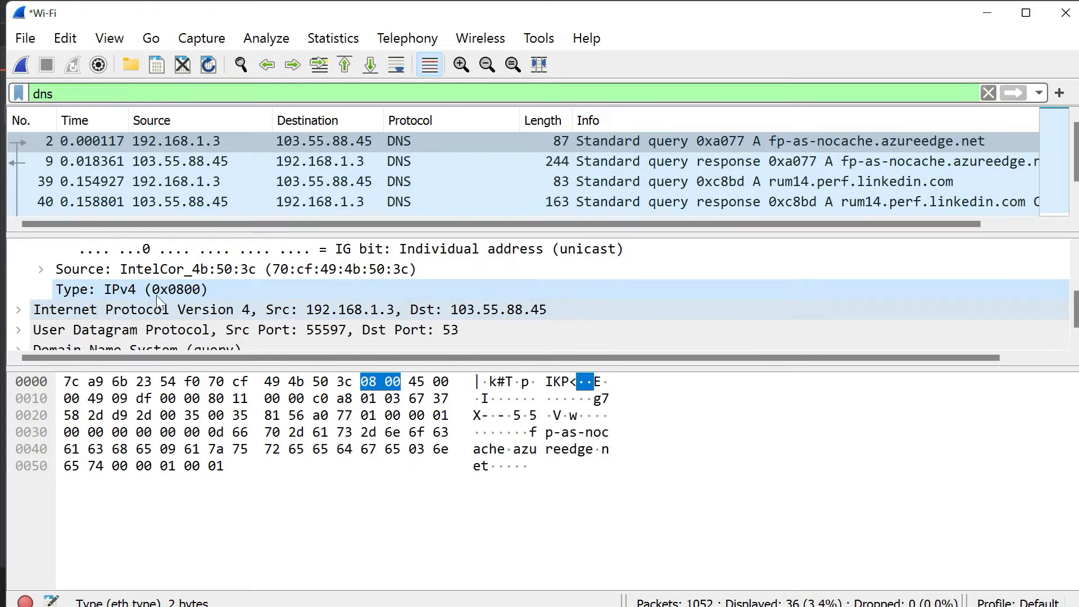
- Expand the Ethernet II source entry, examine its address and the LG and IG bits, and collapse the Ethernet II details
click(41, 269)
click(215, 309)
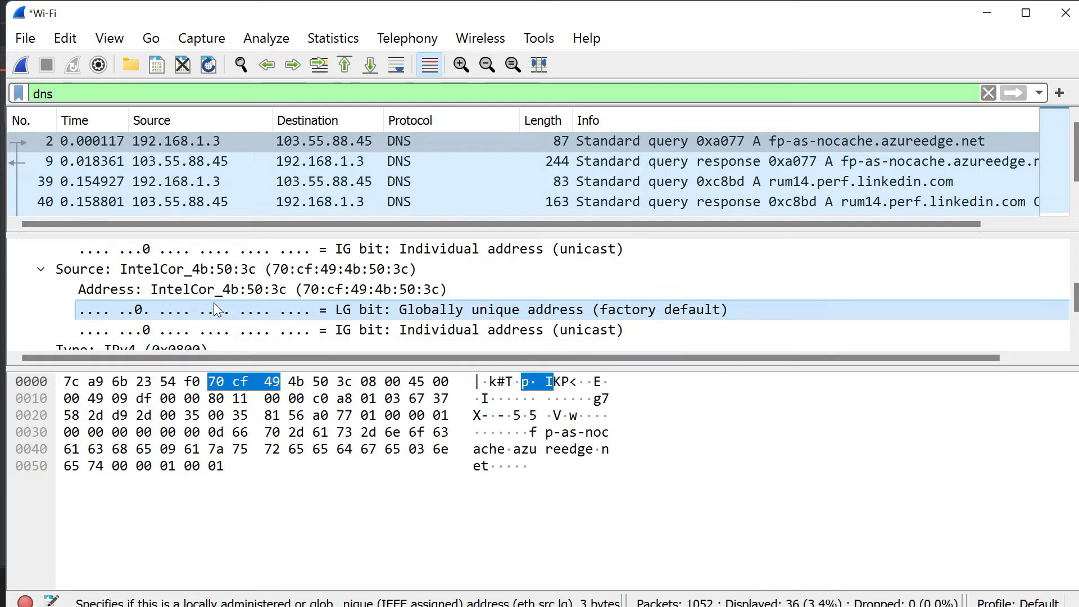
scroll(216, 309, down, 1)
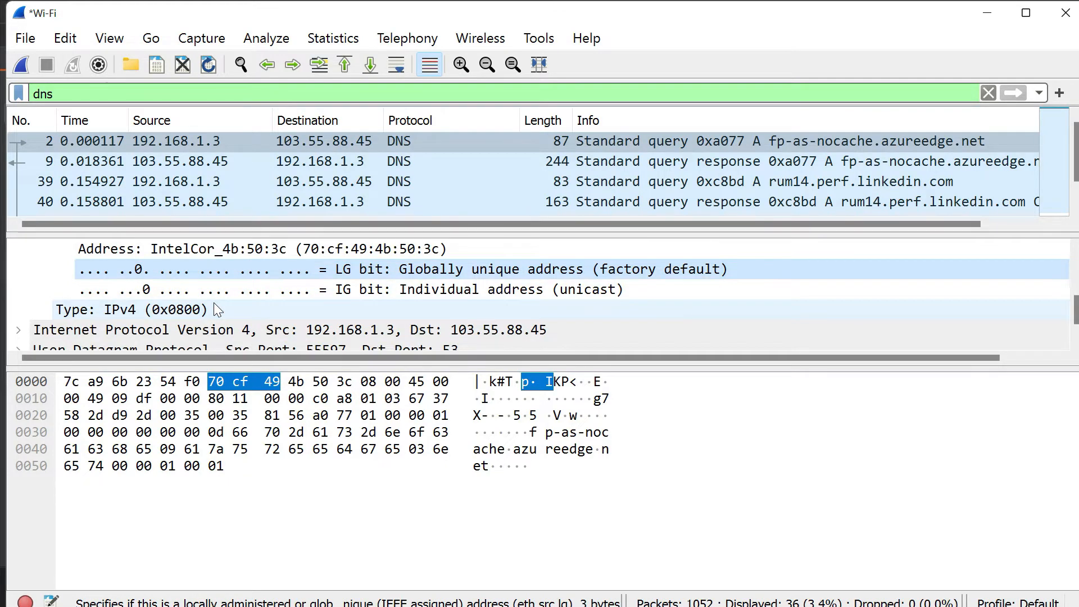
scroll(213, 302, up, 2)
scroll(186, 296, up, 1)
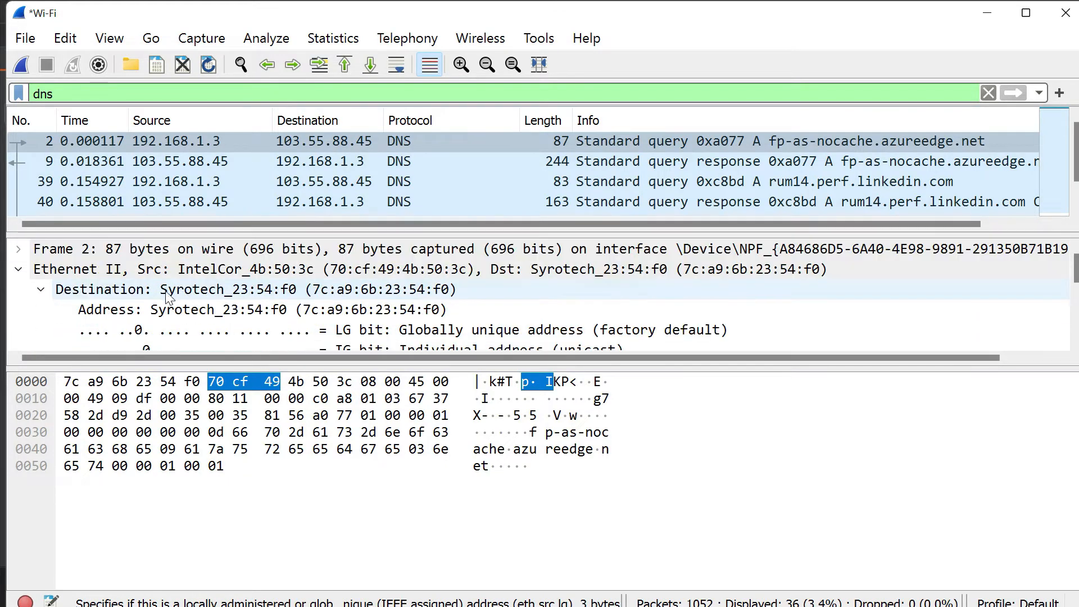
click(19, 269)
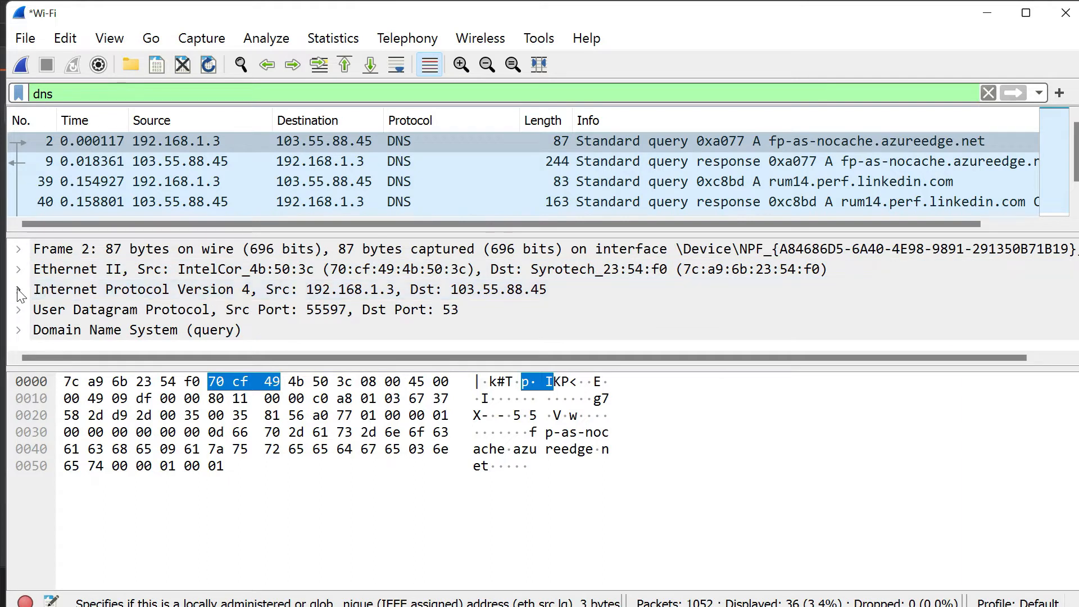
- Expand the Internet Protocol Version 4 details of packet 2 and examine the version, header length and differentiated services fields
click(19, 289)
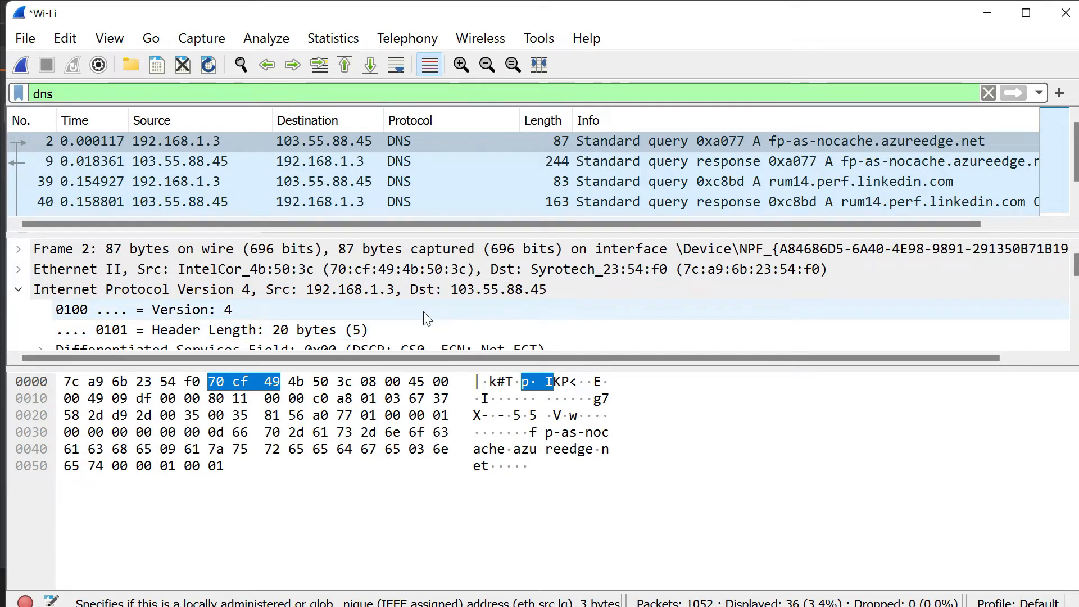
click(481, 291)
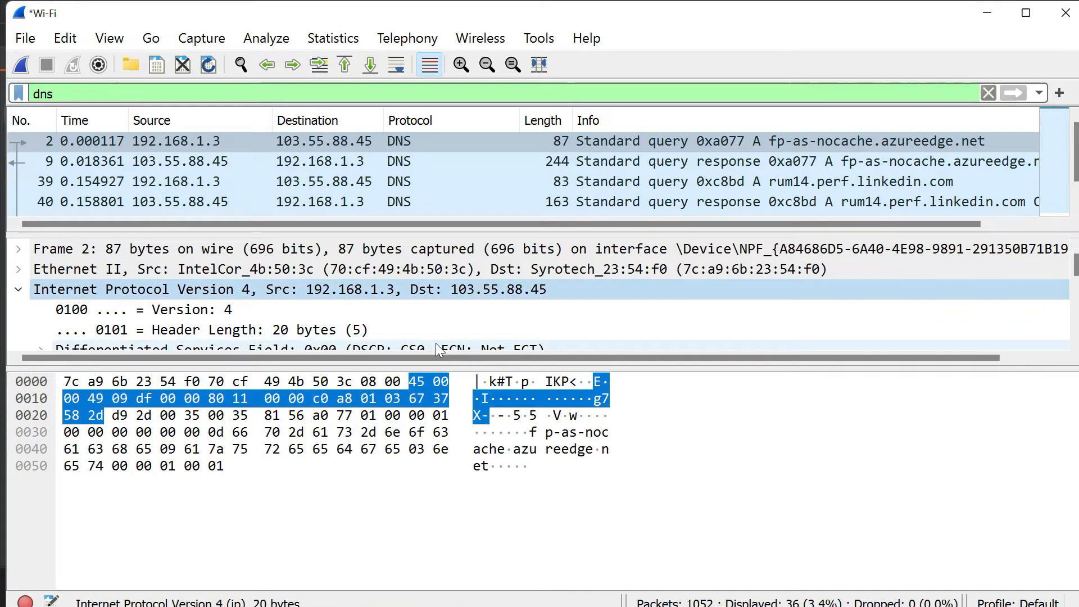
click(188, 310)
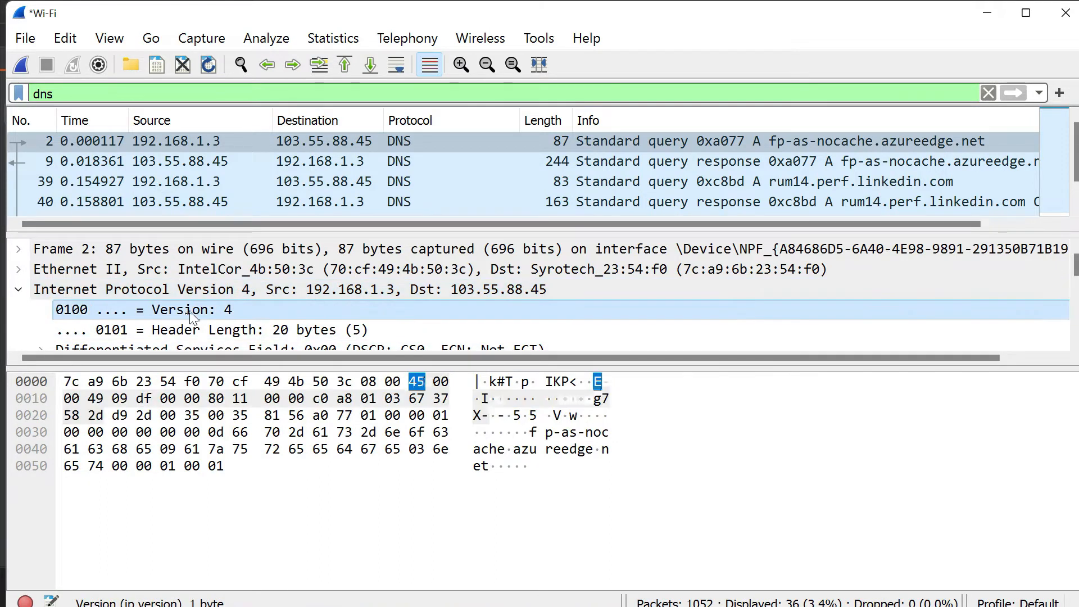
click(223, 329)
scroll(224, 327, down, 1)
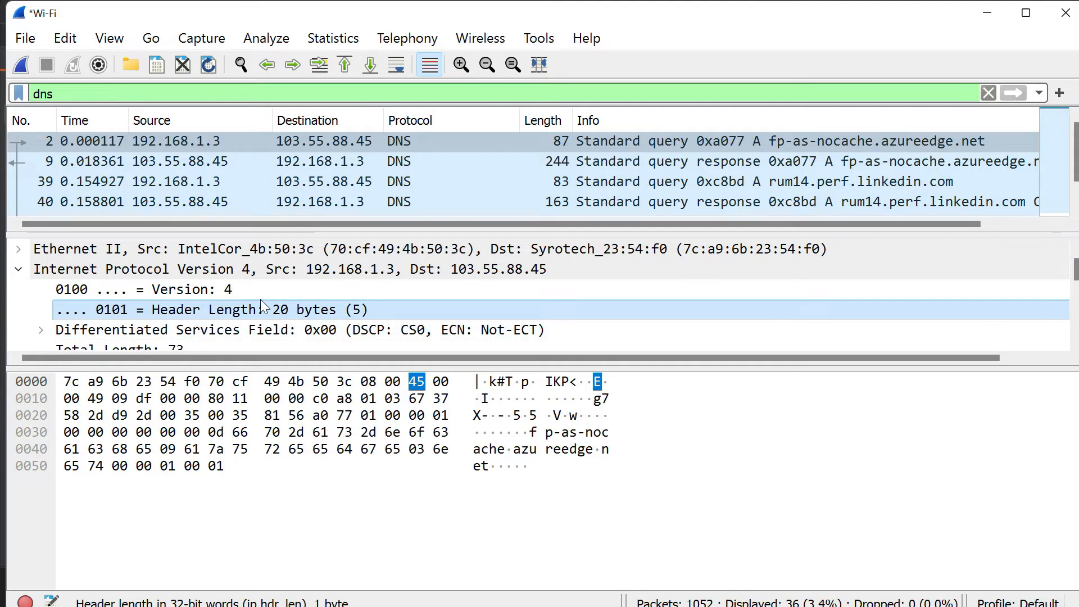
scroll(261, 299, down, 1)
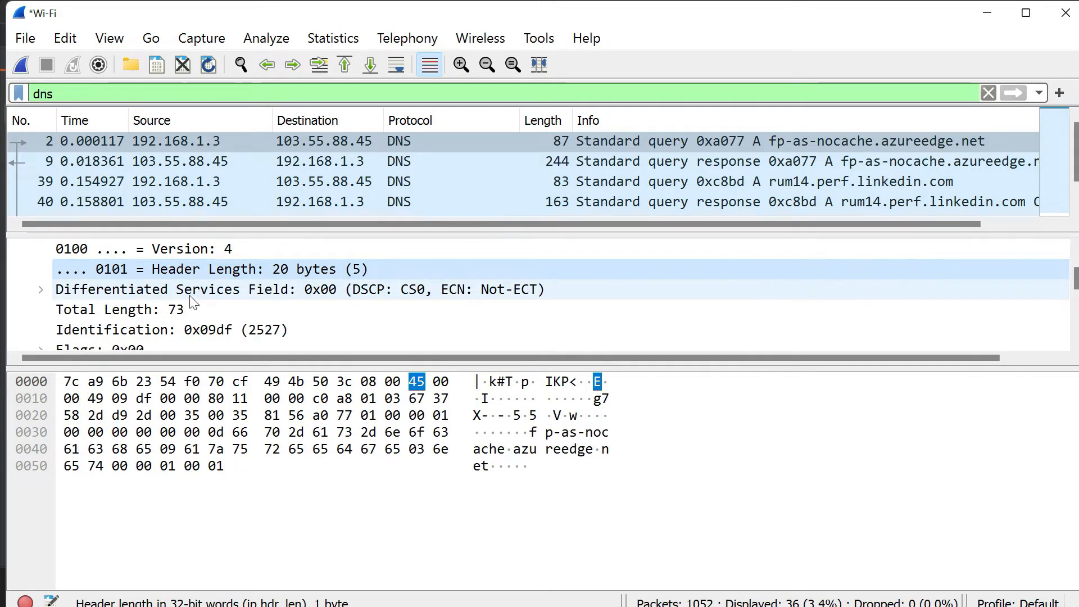
scroll(193, 303, up, 1)
scroll(40, 278, down, 2)
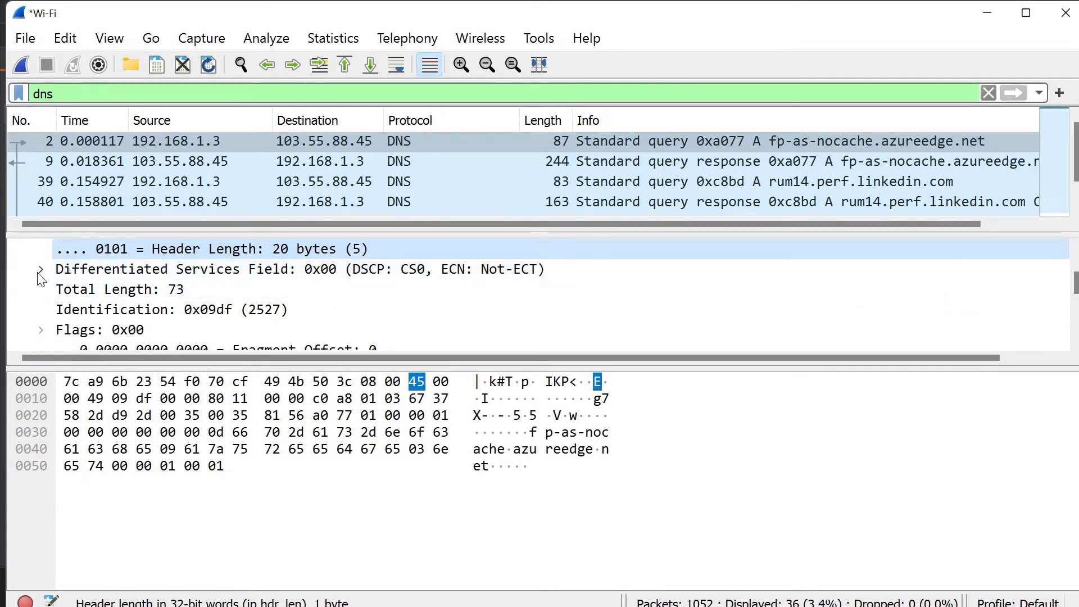
- Examine the IPv4 total length, identification and fragment offset fields of packet 2
scroll(145, 304, down, 2)
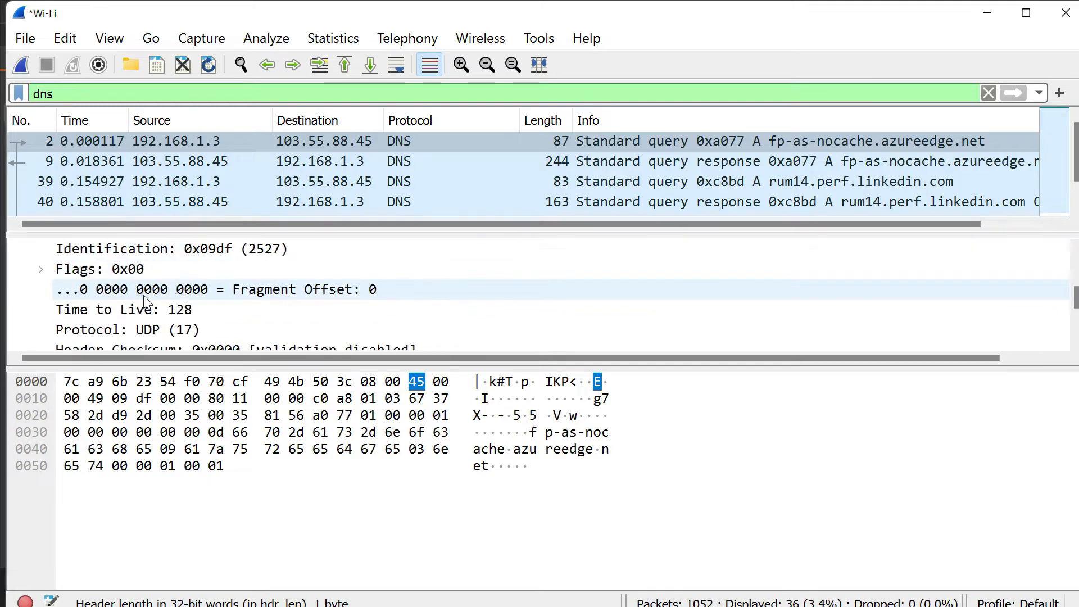
click(143, 290)
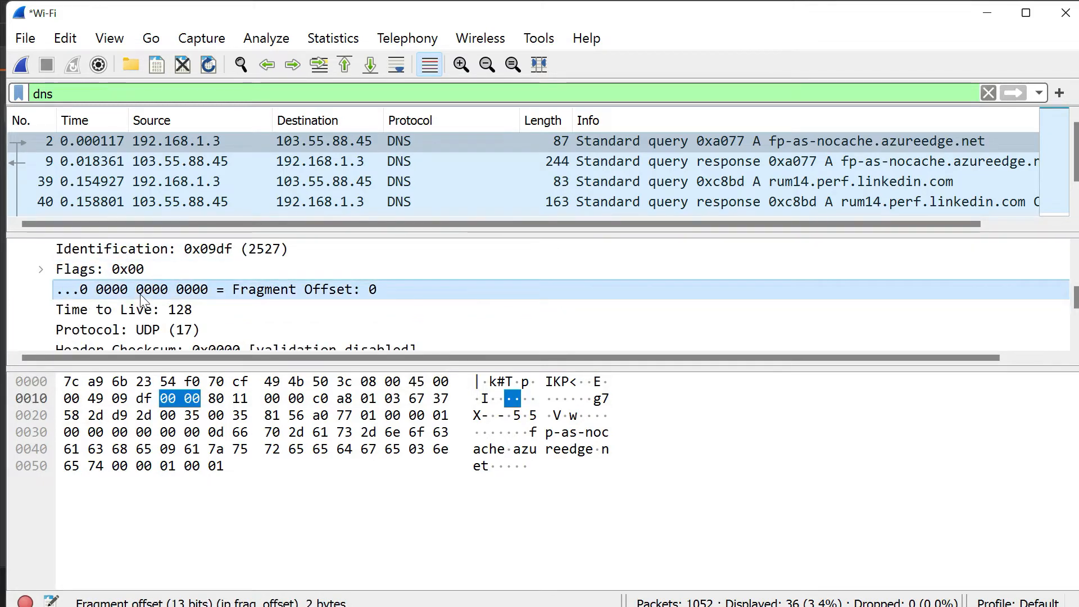
scroll(143, 299, down, 2)
scroll(142, 298, up, 3)
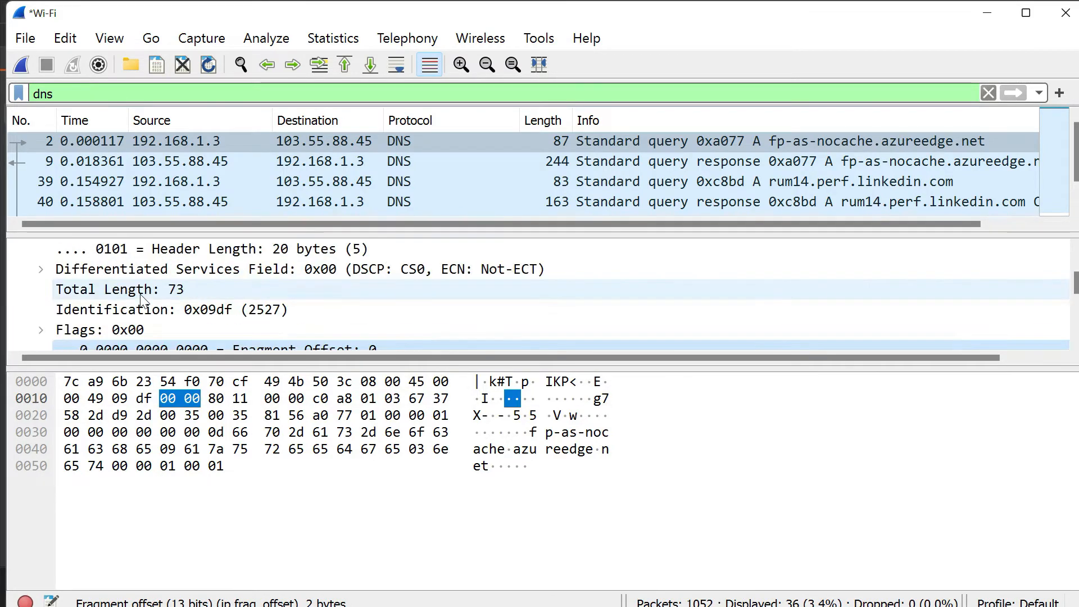
- Expand the IPv4 Flags entry and examine the reserved, don't fragment and more fragments bits
click(41, 330)
scroll(104, 329, down, 1)
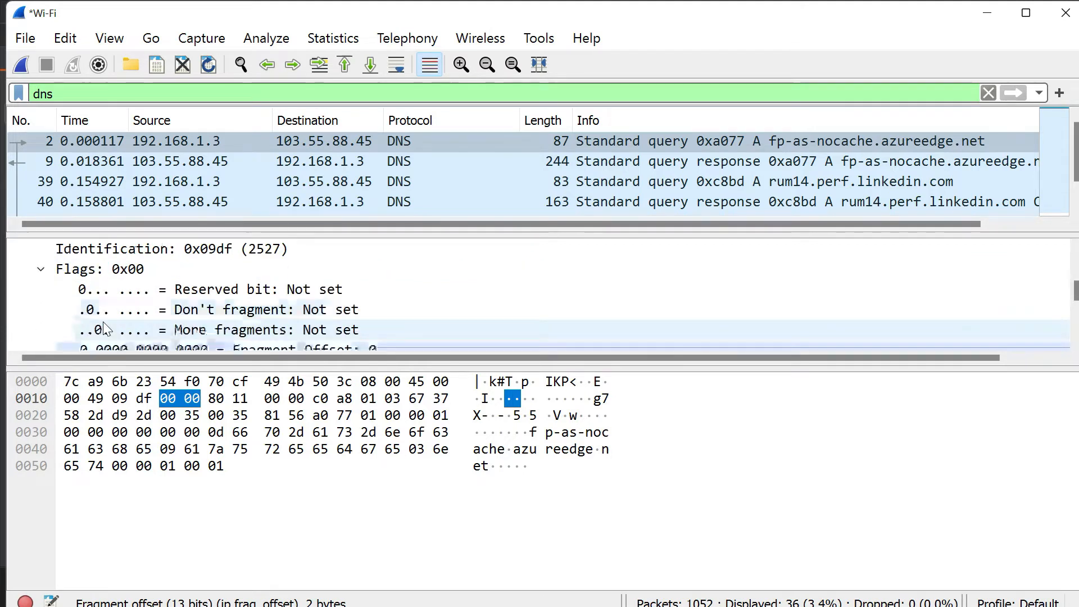
scroll(104, 329, down, 1)
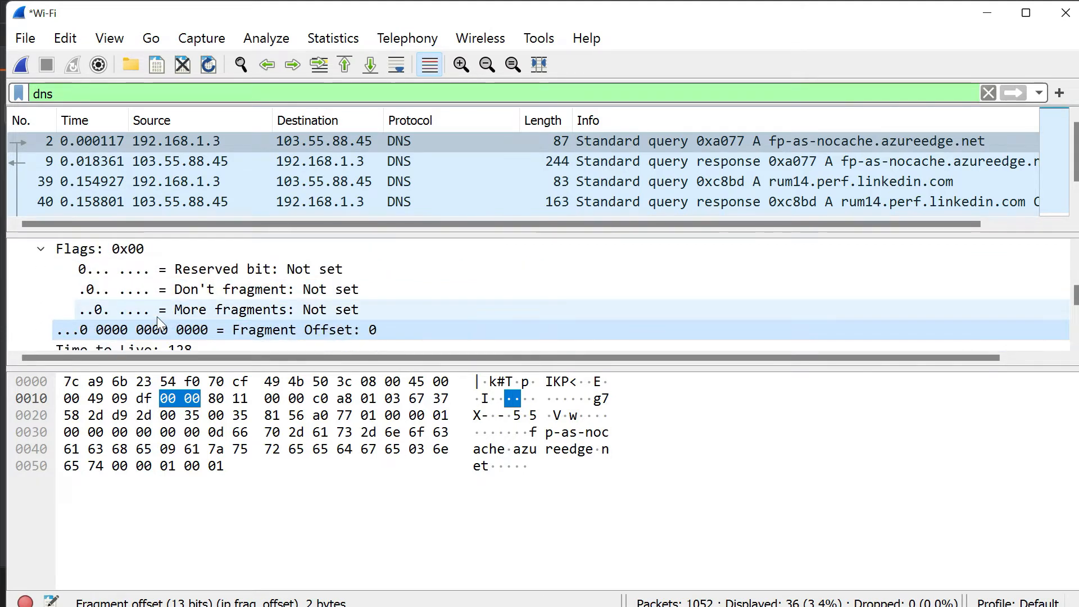
scroll(163, 320, down, 1)
scroll(168, 316, up, 1)
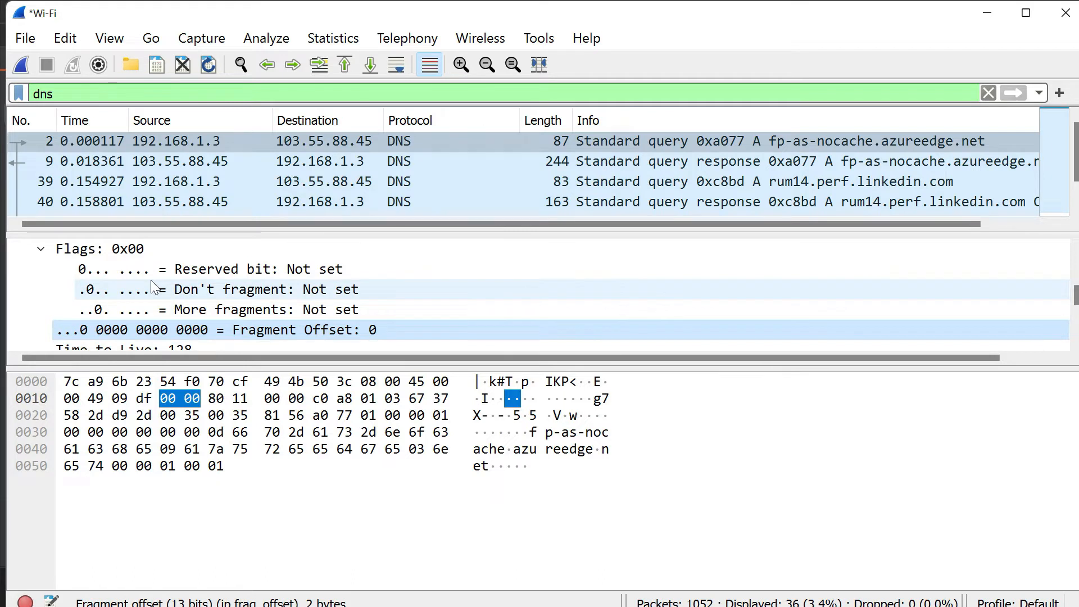
click(185, 291)
click(175, 270)
click(207, 292)
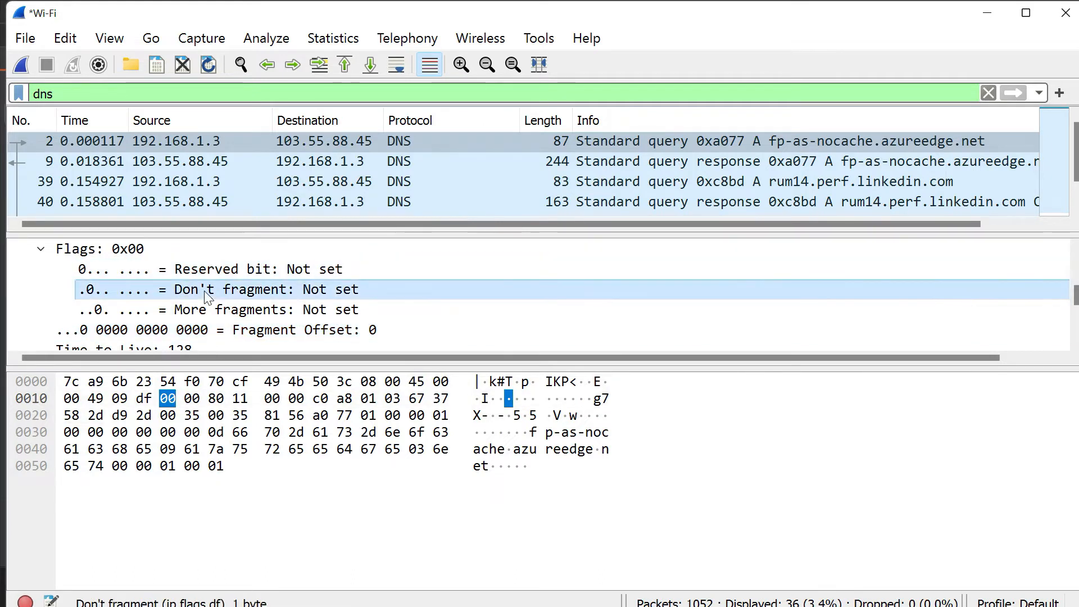
- Examine the time to live, protocol and header checksum fields in the IPv4 details
scroll(208, 296, down, 2)
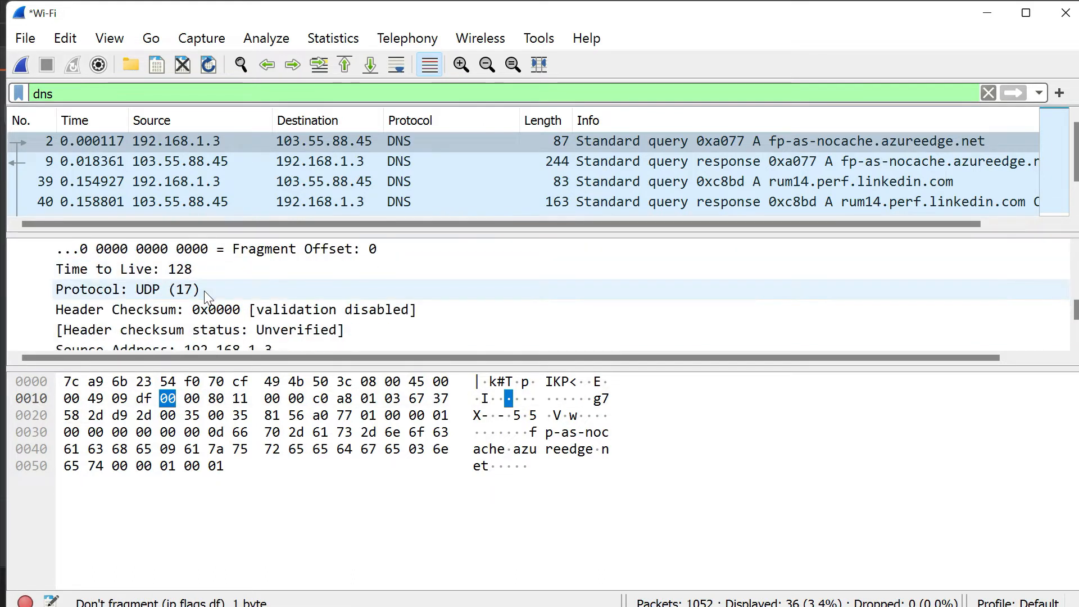
scroll(207, 300, down, 2)
scroll(157, 280, up, 2)
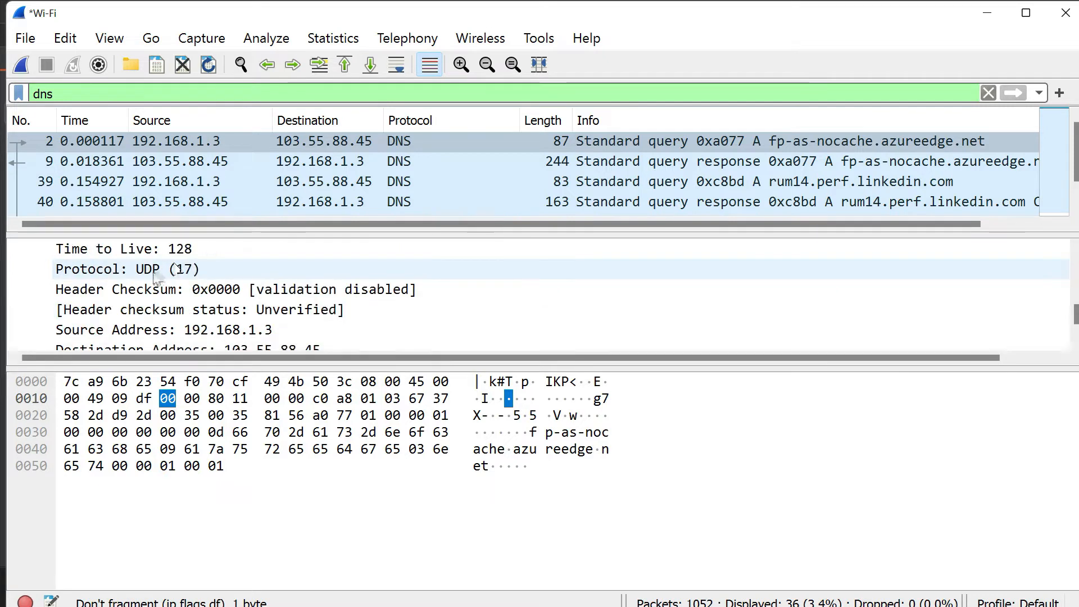
click(156, 276)
click(176, 290)
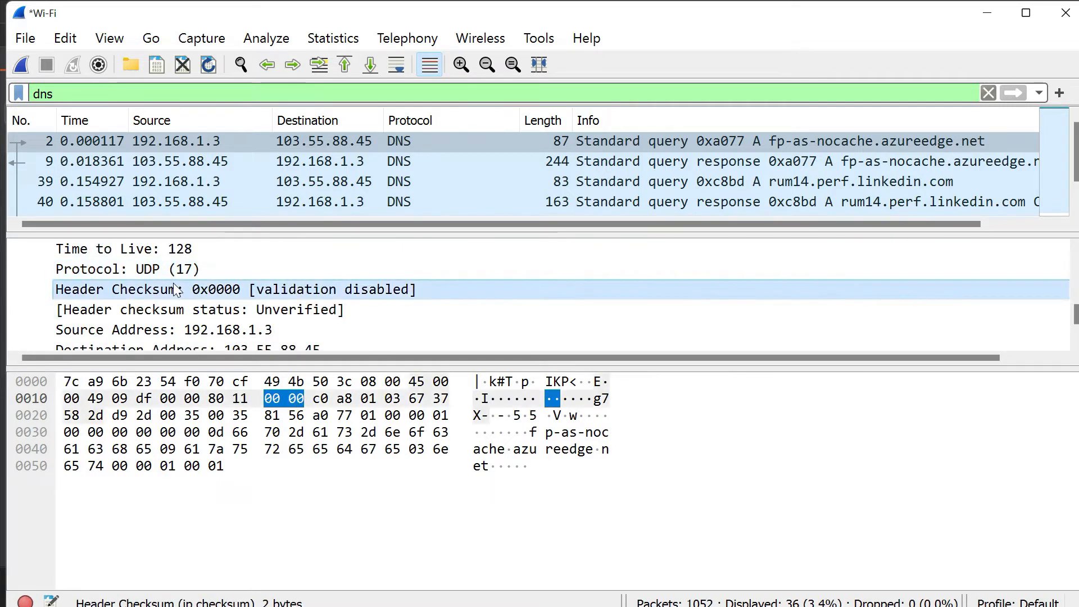
- Examine the destination and source addresses in the IPv4 details, and collapse the IPv4 layer
scroll(146, 298, down, 1)
click(107, 309)
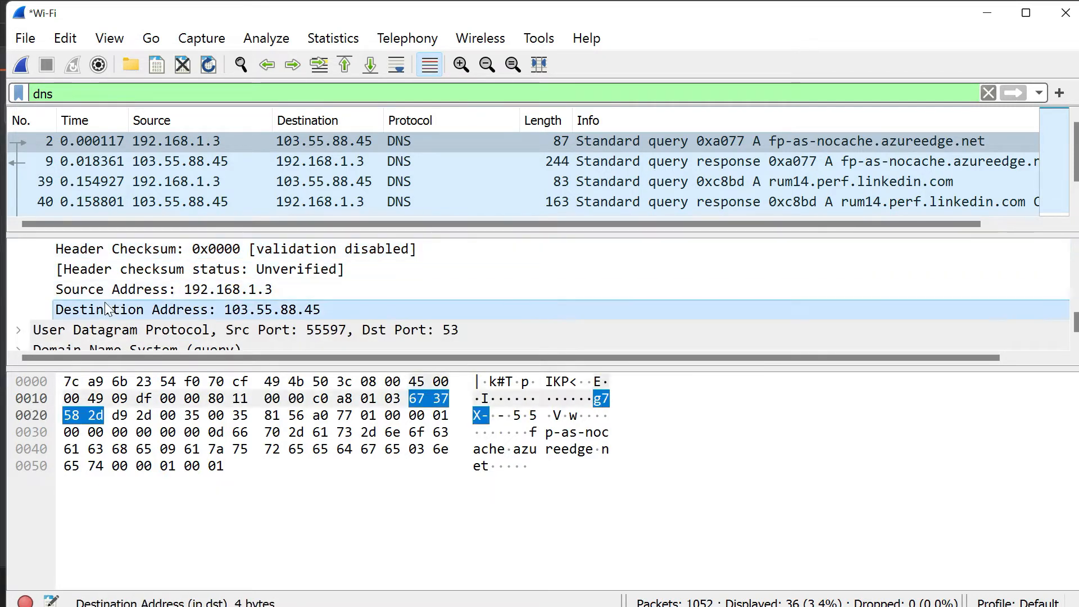
click(177, 292)
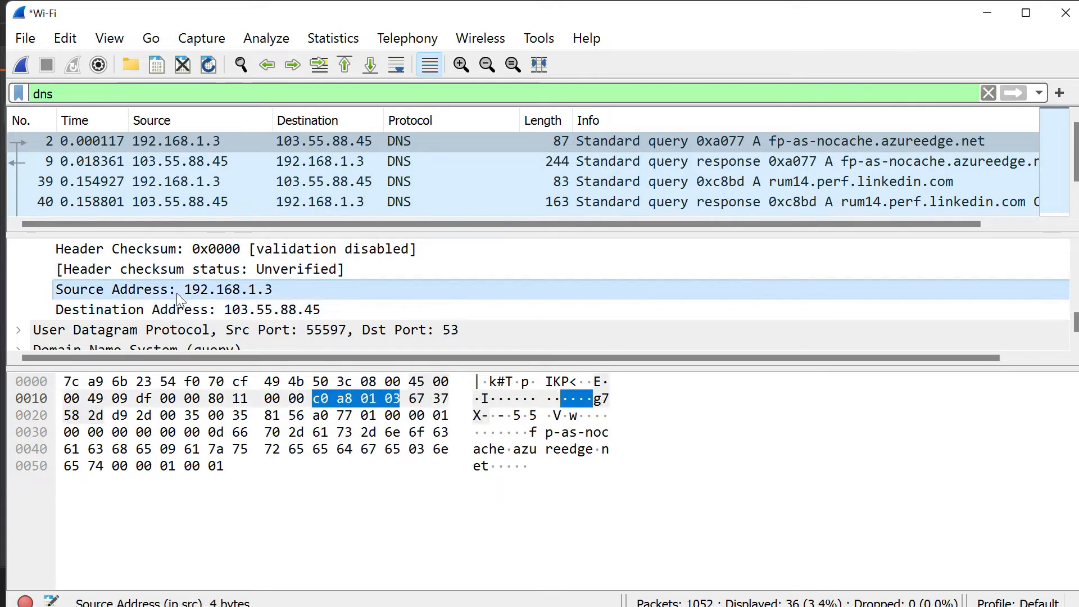
scroll(177, 292, up, 5)
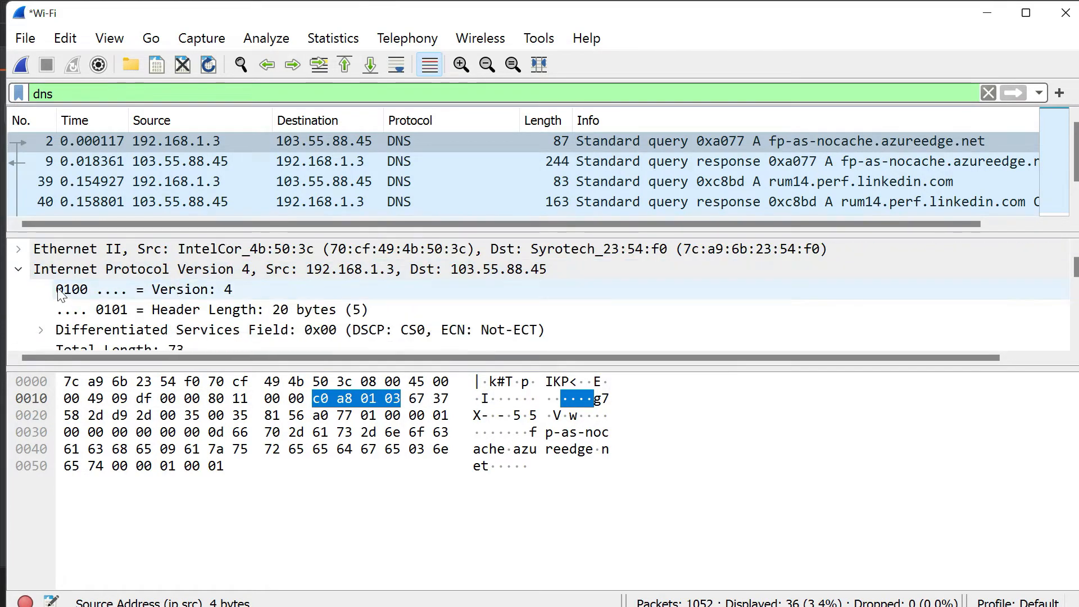
click(18, 269)
- Expand the User Datagram Protocol details and examine the source port, destination port, length, checksum and stream index
click(18, 310)
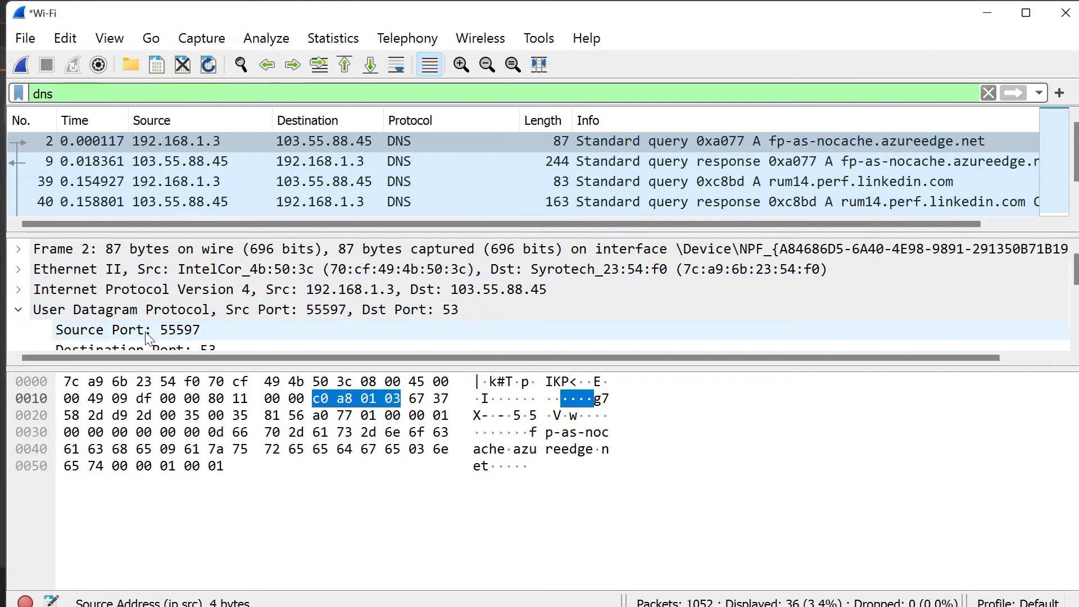
scroll(143, 321, down, 1)
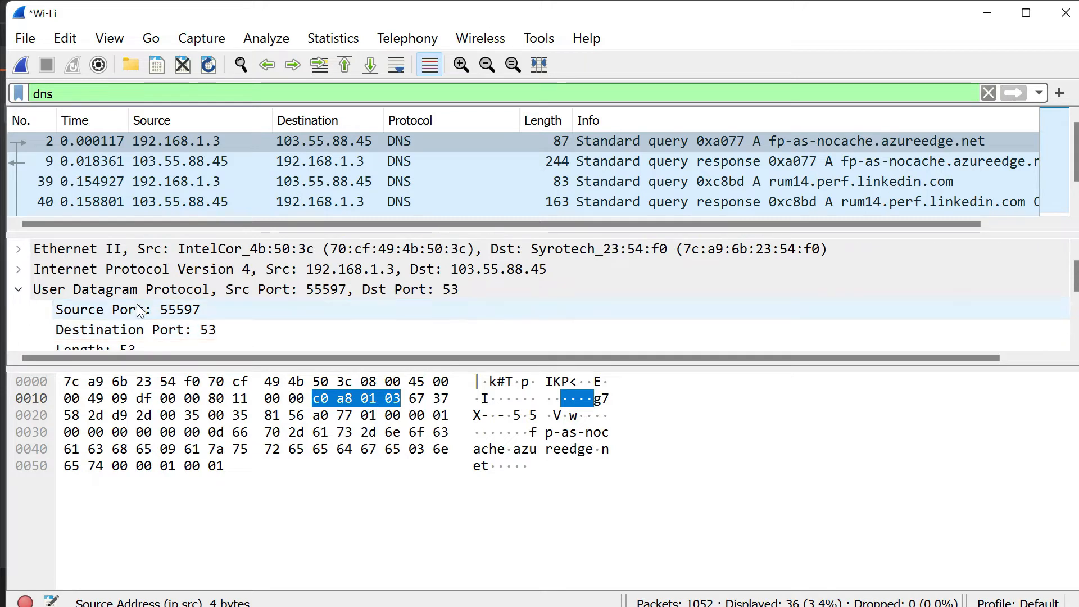
click(140, 309)
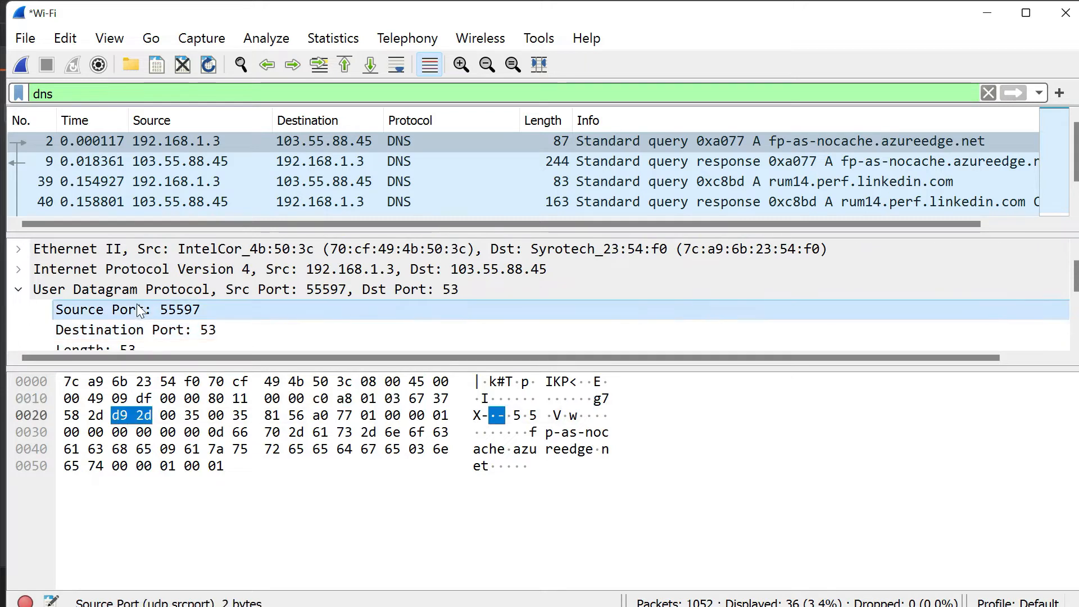
click(162, 330)
scroll(161, 330, down, 2)
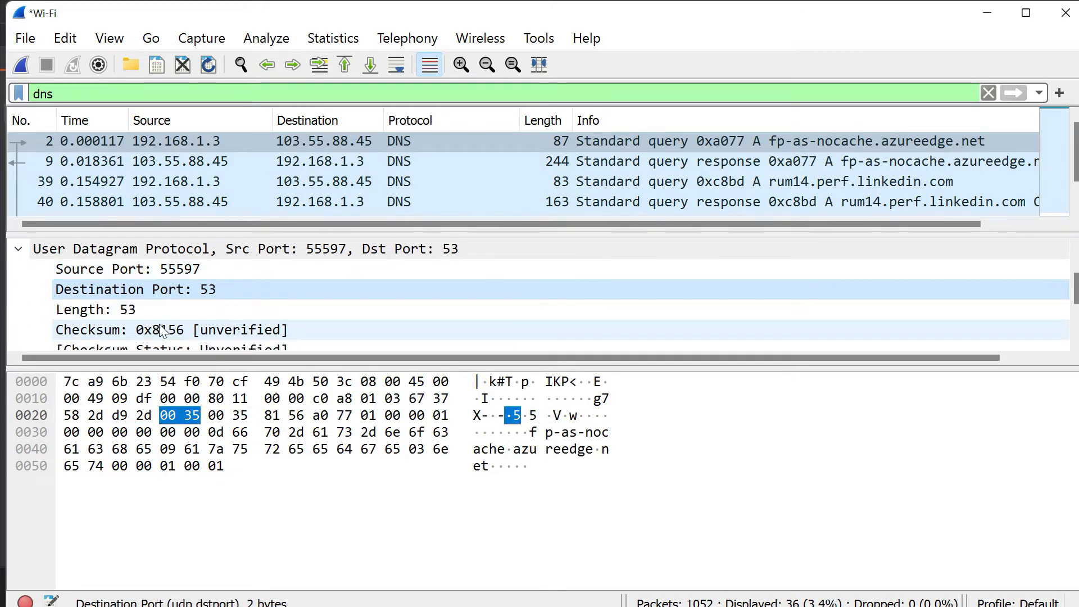
scroll(207, 318, down, 2)
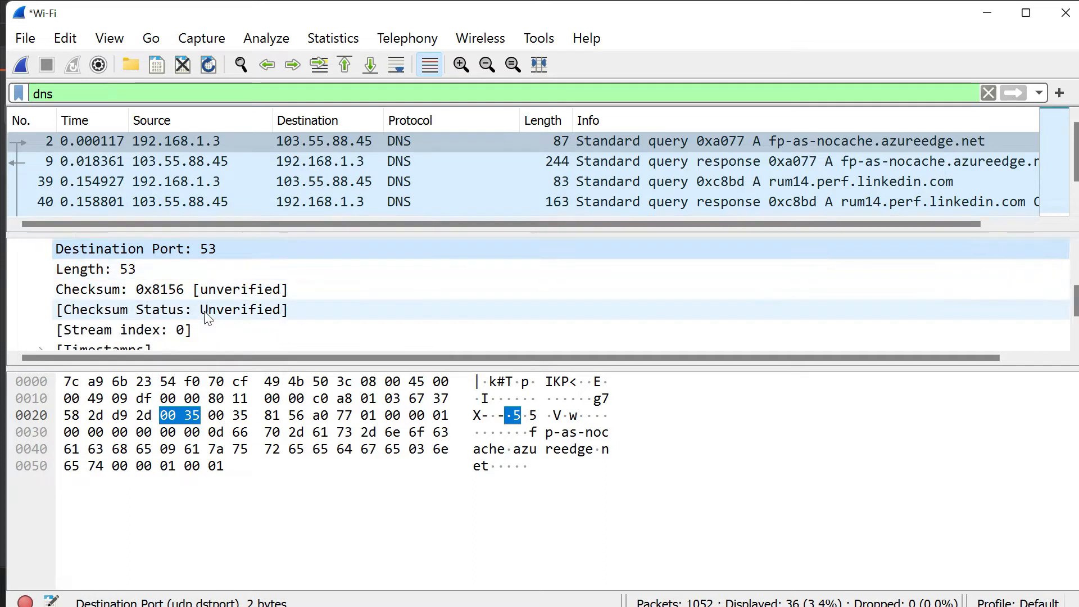
scroll(207, 318, down, 1)
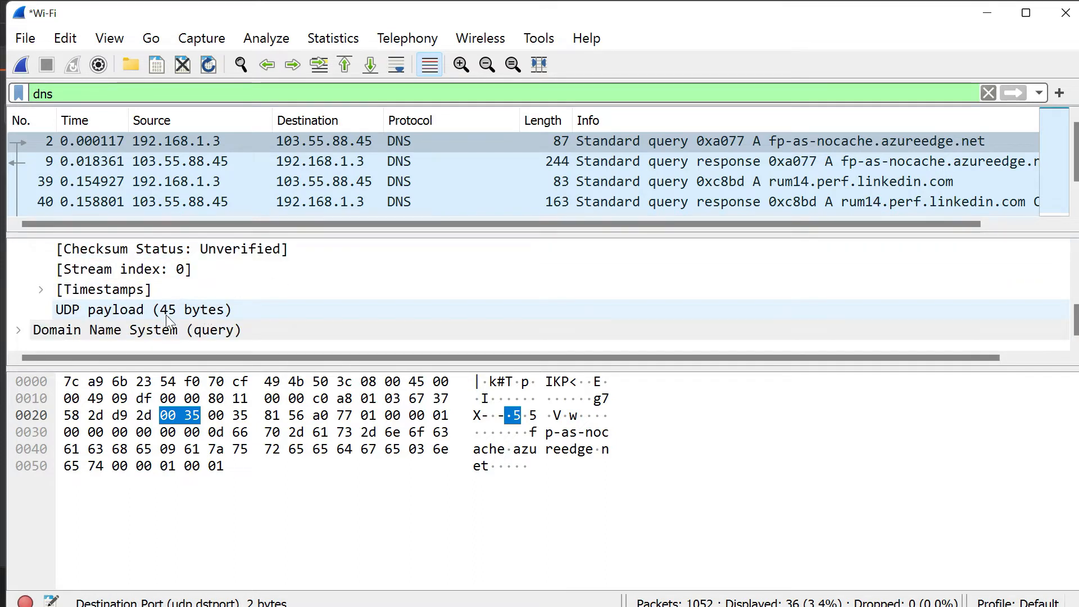
- Expand the UDP Timestamps entry, review the UDP fields, and collapse the timestamps
click(41, 289)
scroll(62, 293, up, 2)
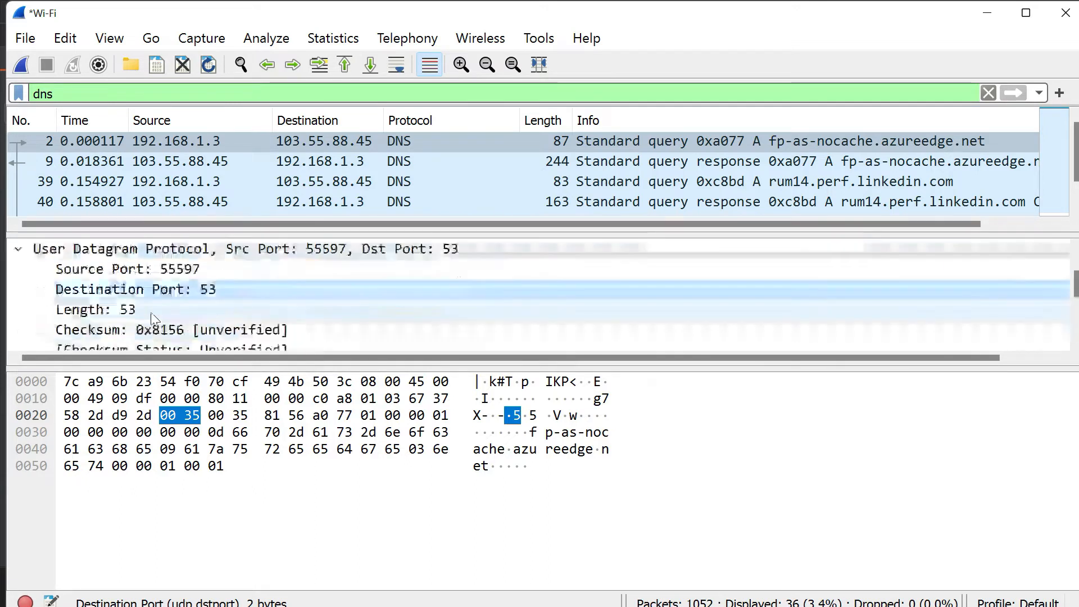
scroll(67, 287, down, 2)
click(41, 290)
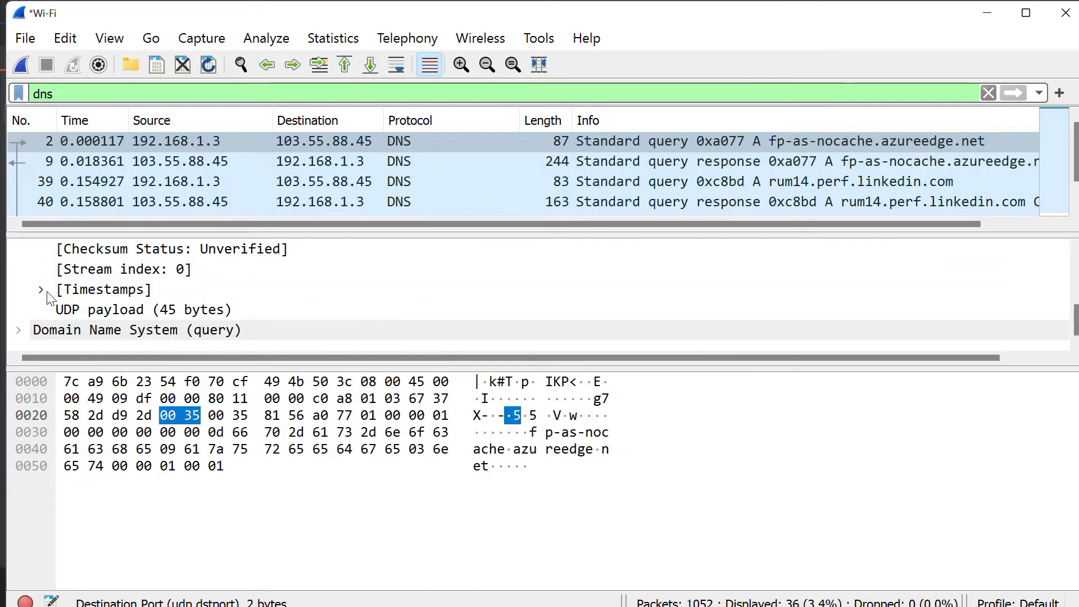
- Expand the Domain Name System layer and its Queries entry, and examine the flags, record counts and the fp-as-nocache.azureedge.net query
click(21, 331)
scroll(113, 315, down, 1)
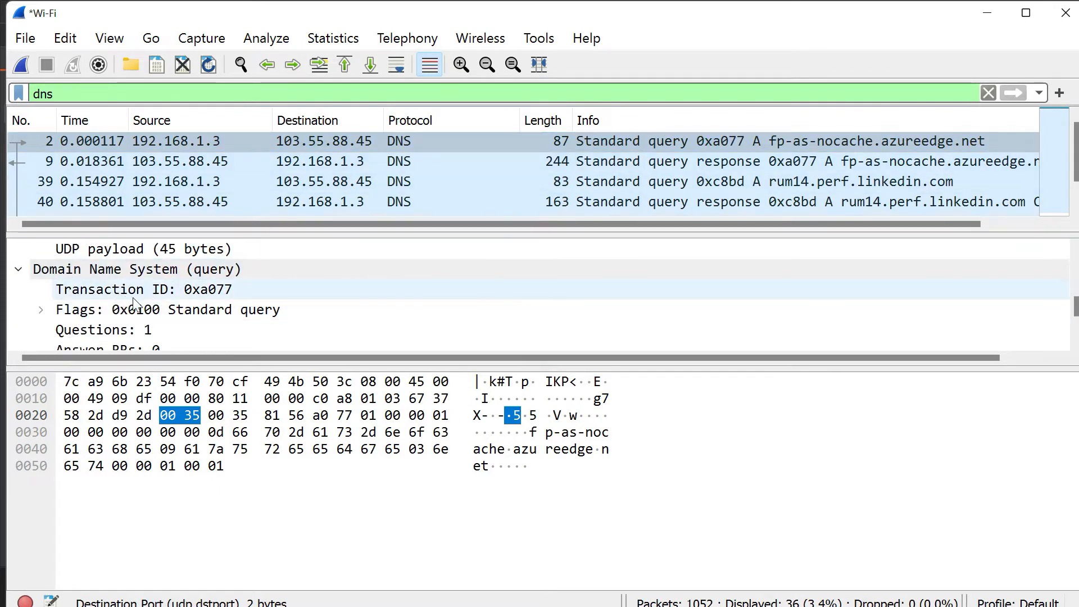
click(157, 308)
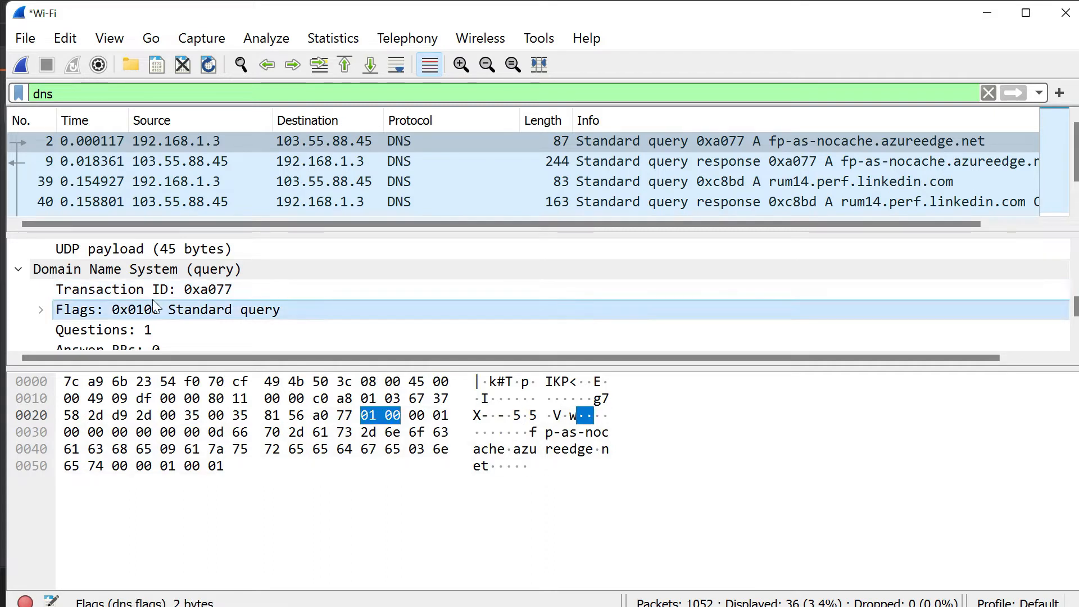
scroll(155, 306, down, 1)
scroll(156, 306, down, 1)
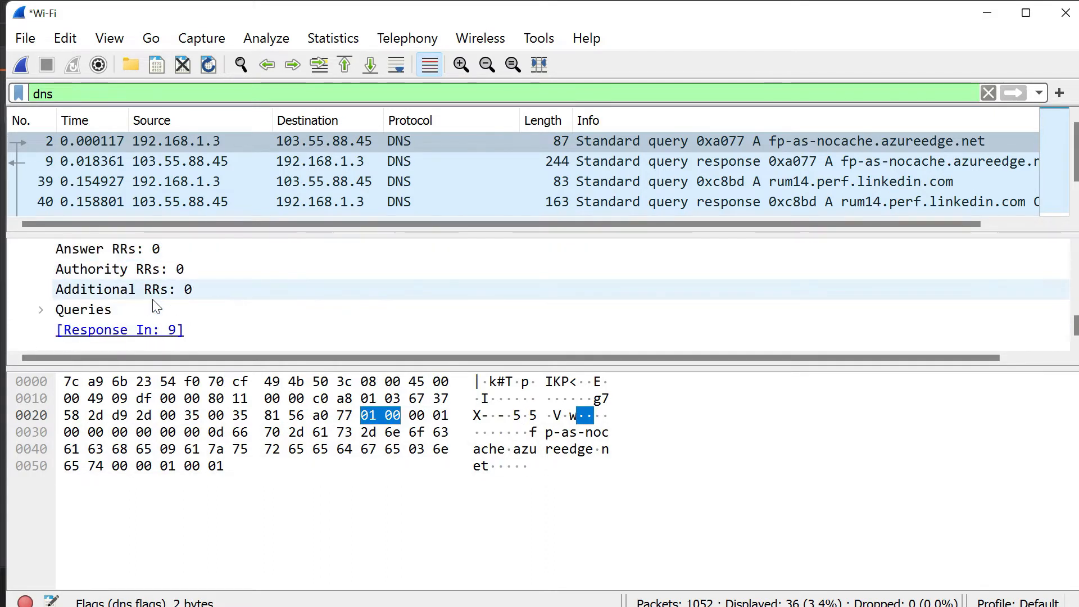
click(41, 310)
click(205, 314)
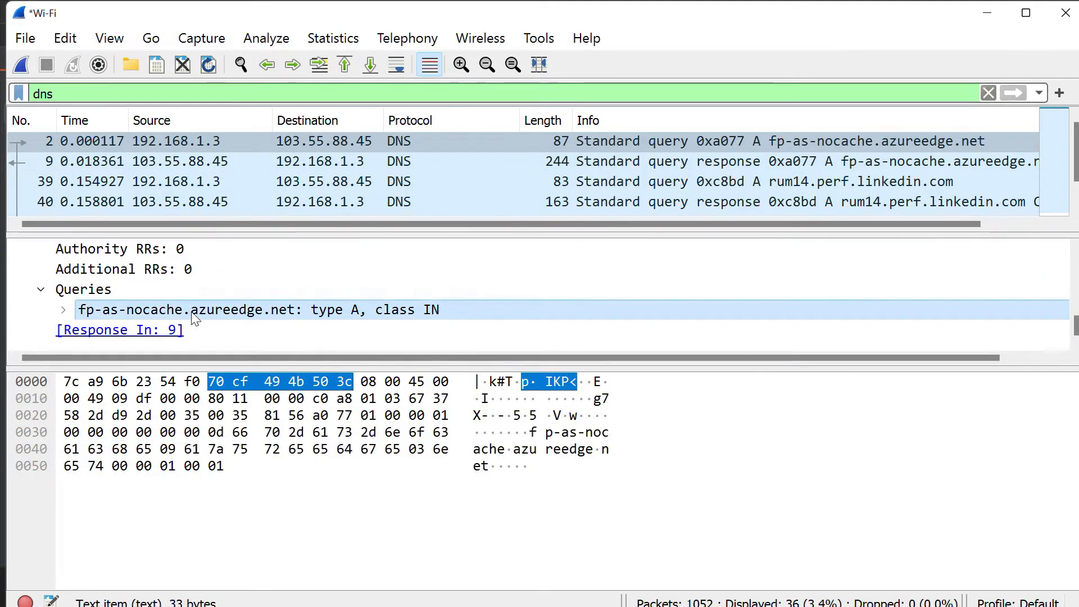
- Expand the fp-as-nocache.azureedge.net query, examine its name, length, label count, type and class, and select the Response In: 9 link
scroll(271, 317, up, 2)
scroll(220, 327, down, 2)
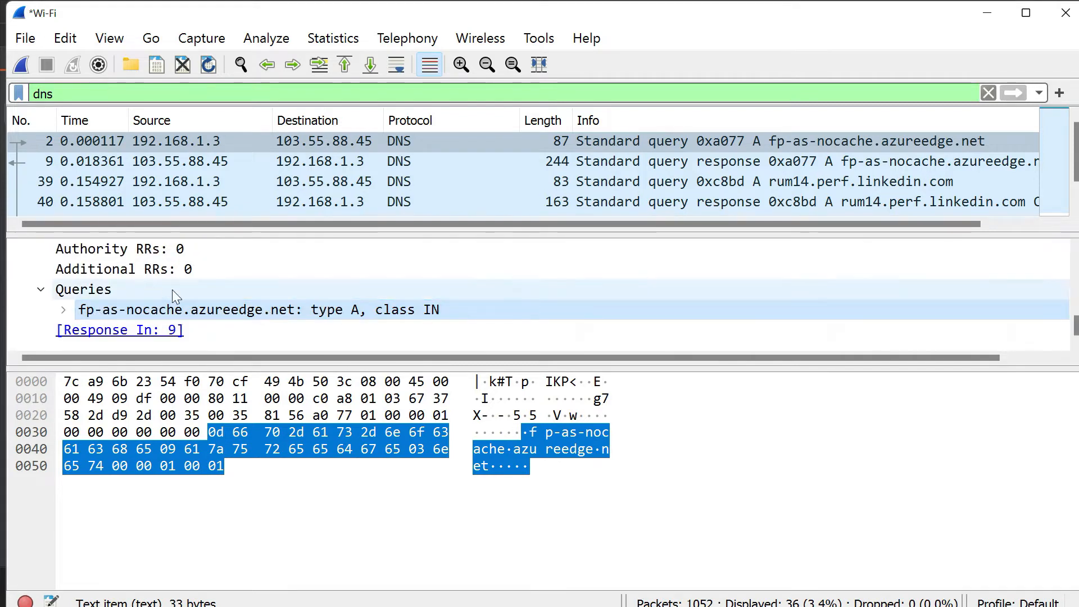
scroll(340, 310, up, 2)
scroll(340, 310, down, 2)
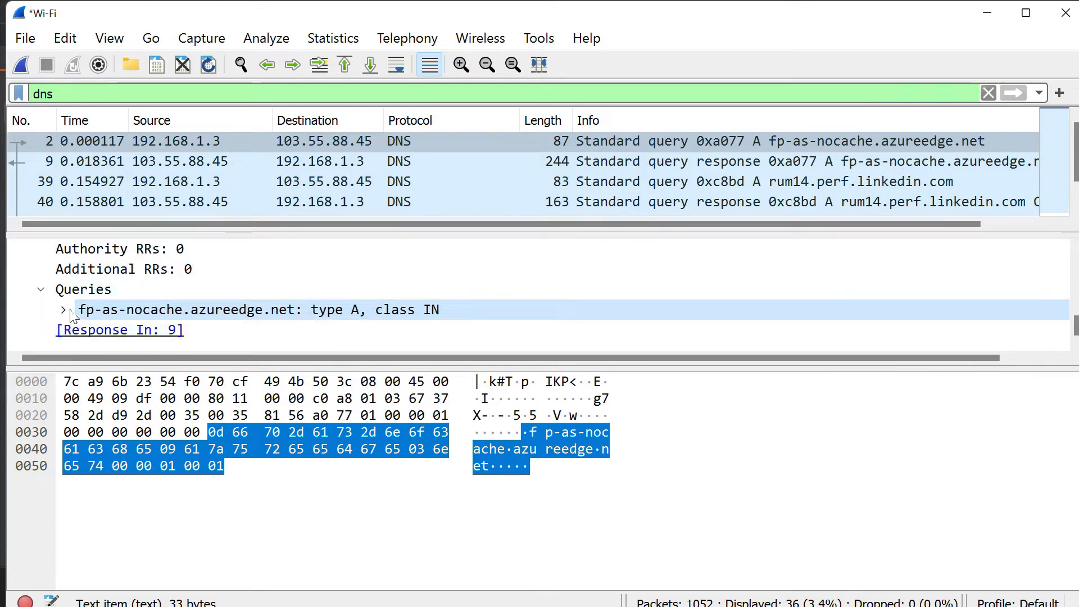
click(63, 310)
scroll(182, 343, down, 2)
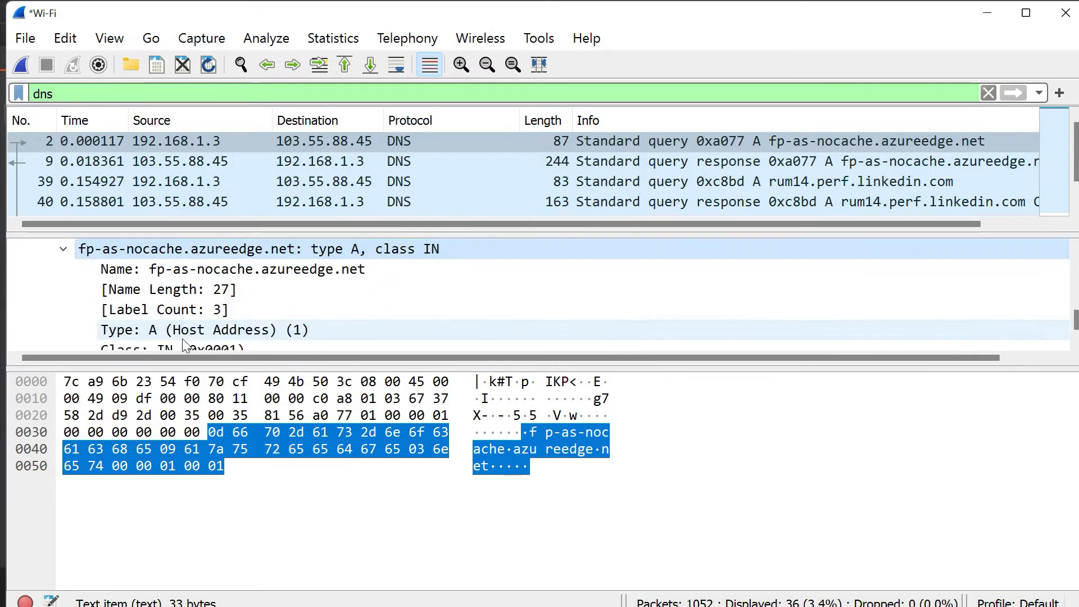
scroll(200, 297, up, 2)
scroll(236, 294, down, 2)
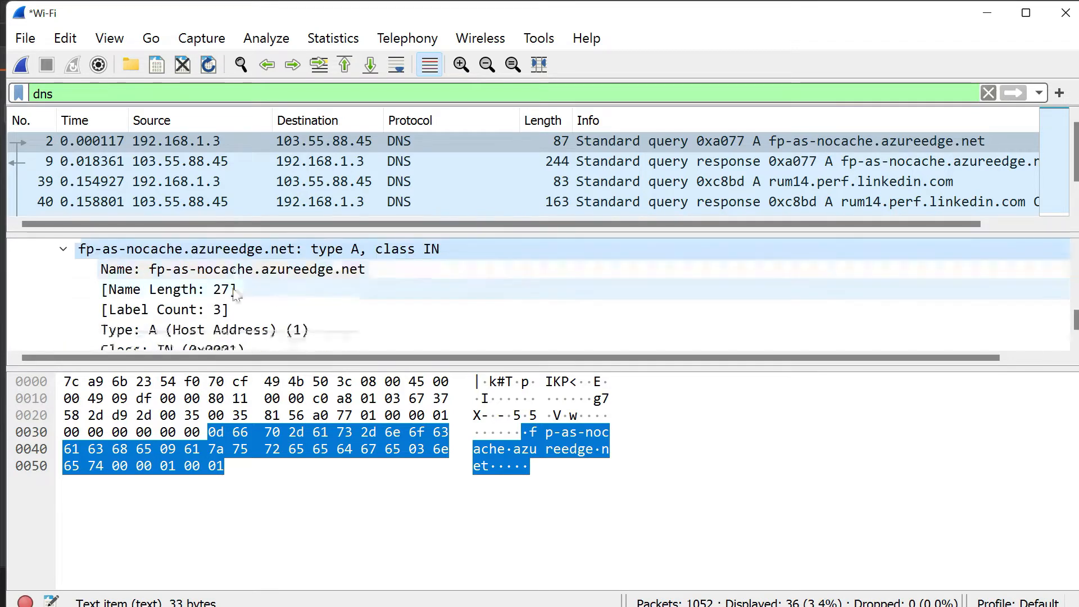
click(76, 332)
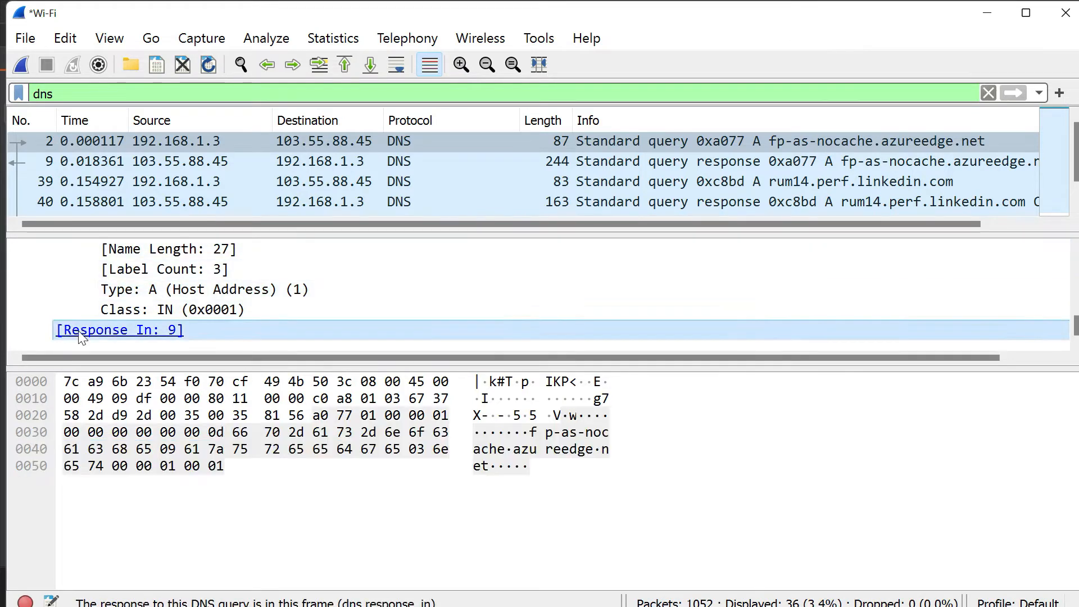
scroll(207, 319, up, 8)
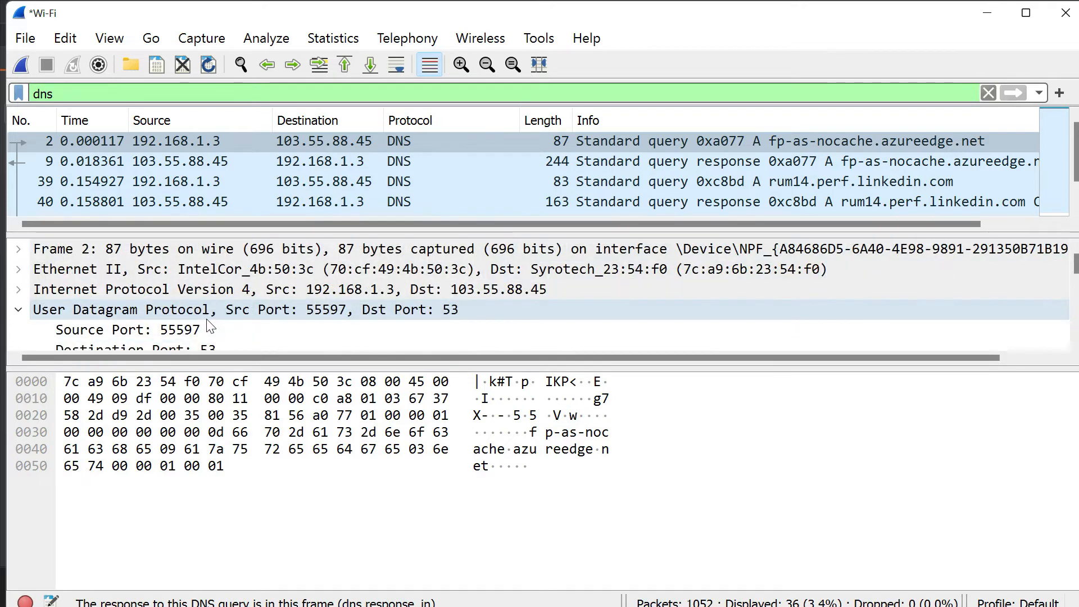
- Clear the dns text from the display filter
key(BackSpace)
key(BackSpace)
key(BackSpace)
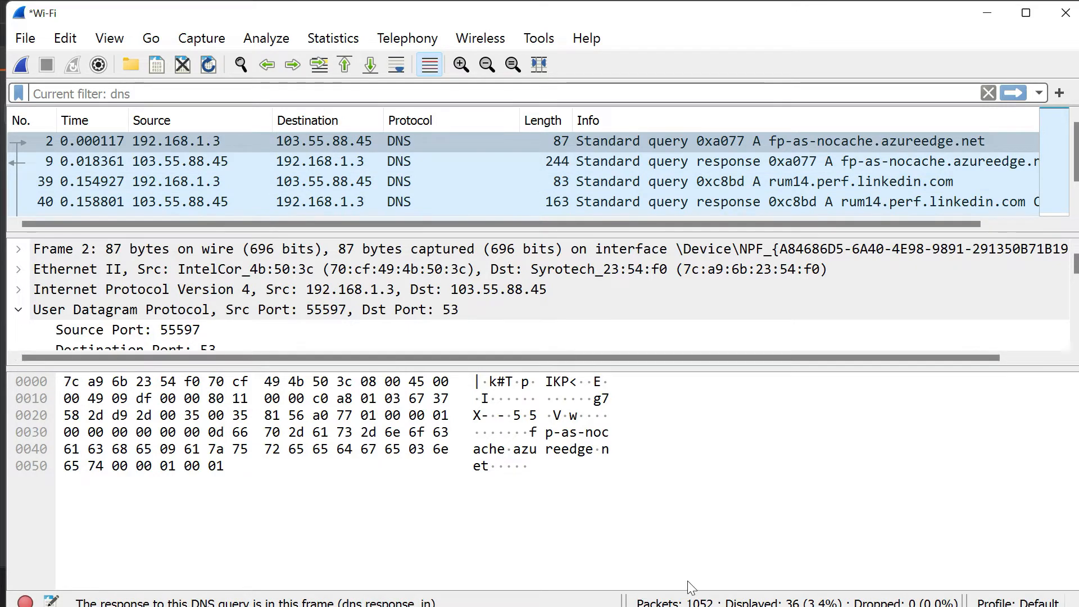
- Switch to the Google page in Chrome, return to Wireshark and select the packet's Ethernet II layer
key(super)
click(532, 600)
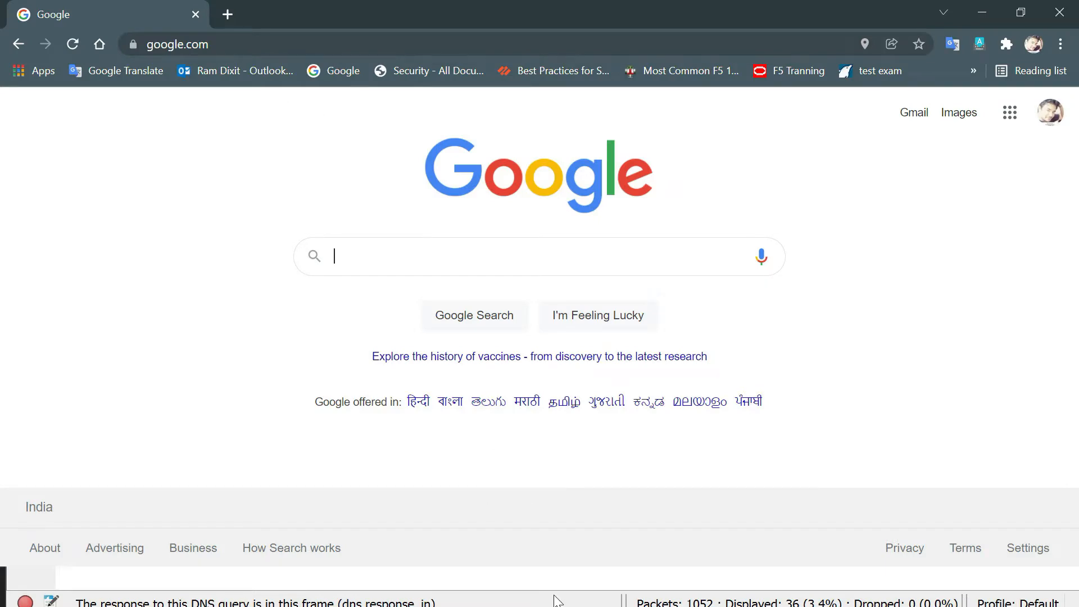
key(super)
click(532, 593)
click(615, 584)
key(super)
click(138, 268)
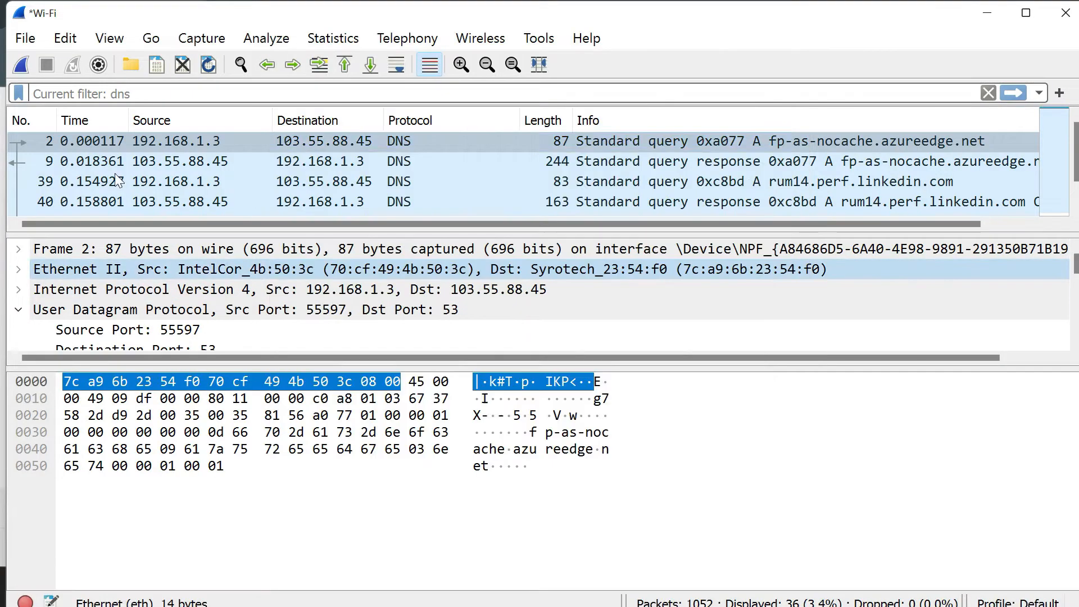
- Start a new Wi-Fi capture without saving the existing packets, and replace its display filter with http
click(22, 65)
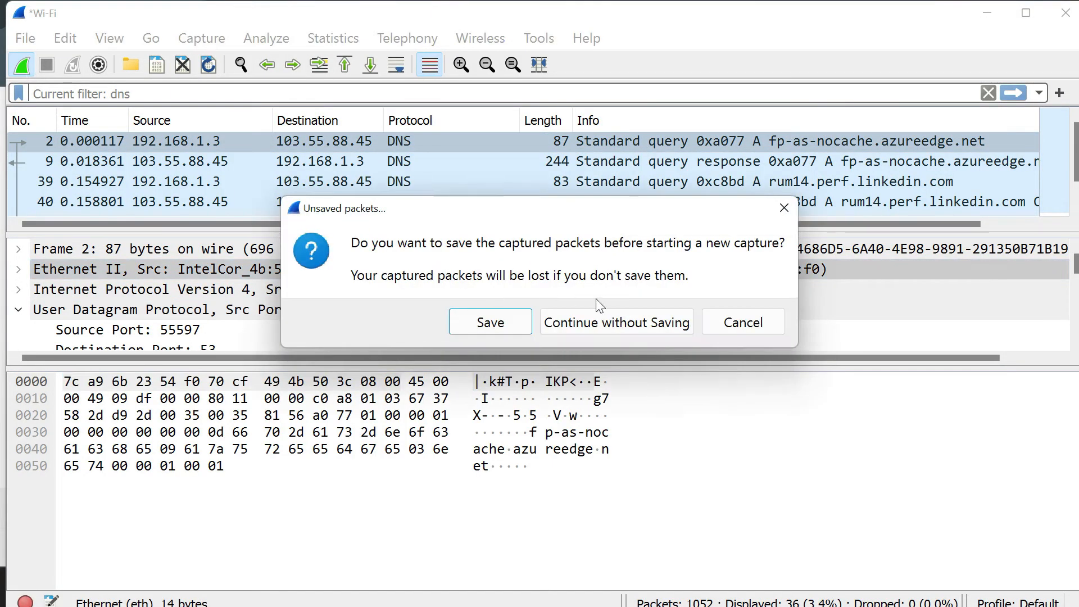
click(618, 324)
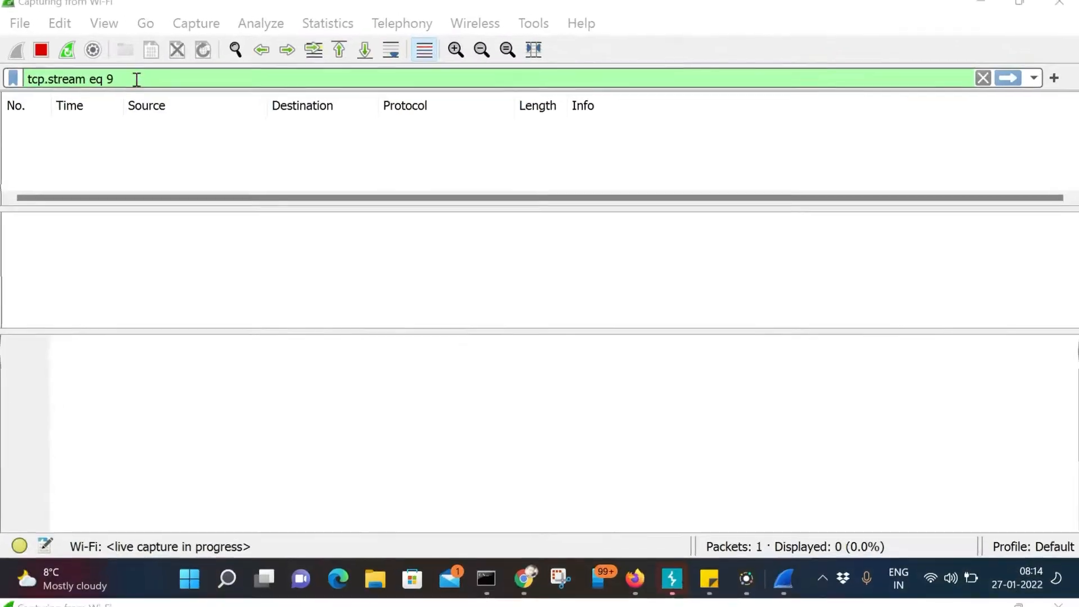
key(BackSpace)
key(BackSpace)
key(BackSpace)
key(BackSpace)
key(BackSpace)
key(BackSpace)
key(BackSpace)
key(BackSpace)
key(BackSpace)
key(BackSpace)
key(BackSpace)
key(BackSpace)
key(BackSpace)
key(BackSpace)
key(BackSpace)
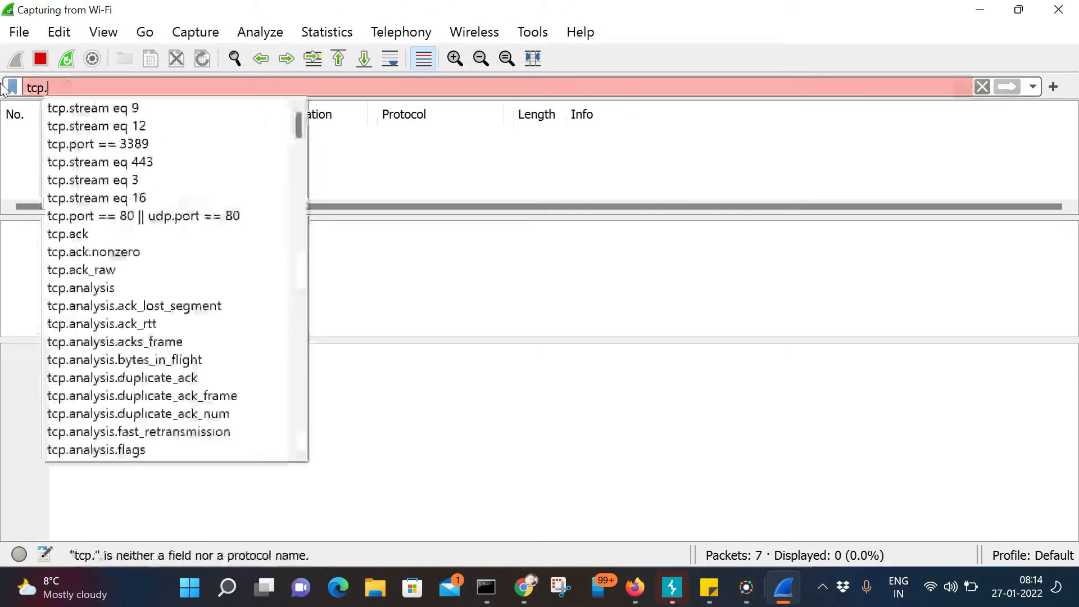
text(http)
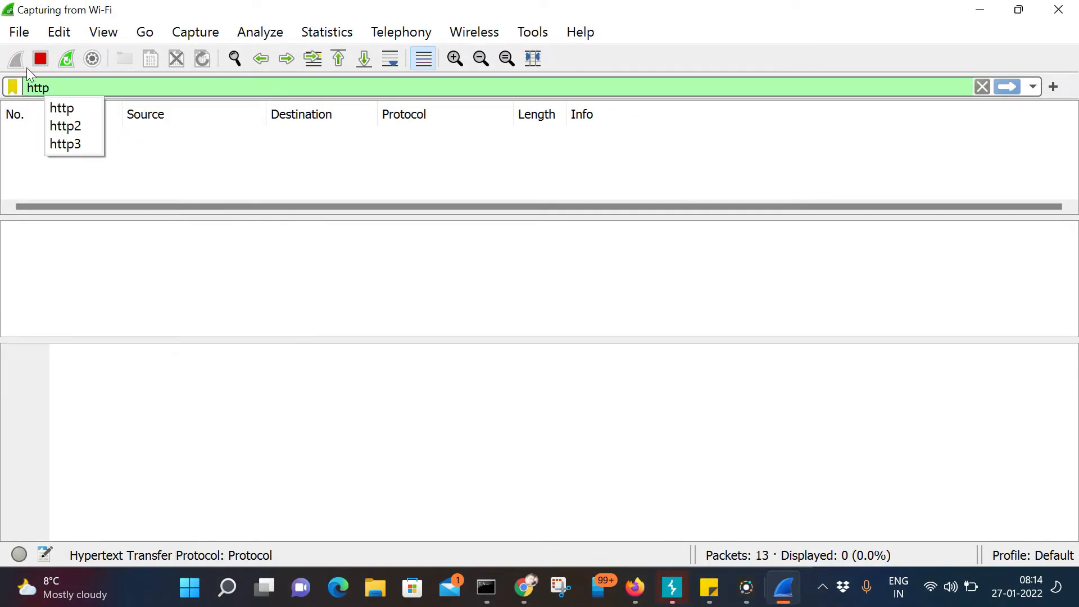
key(Return)
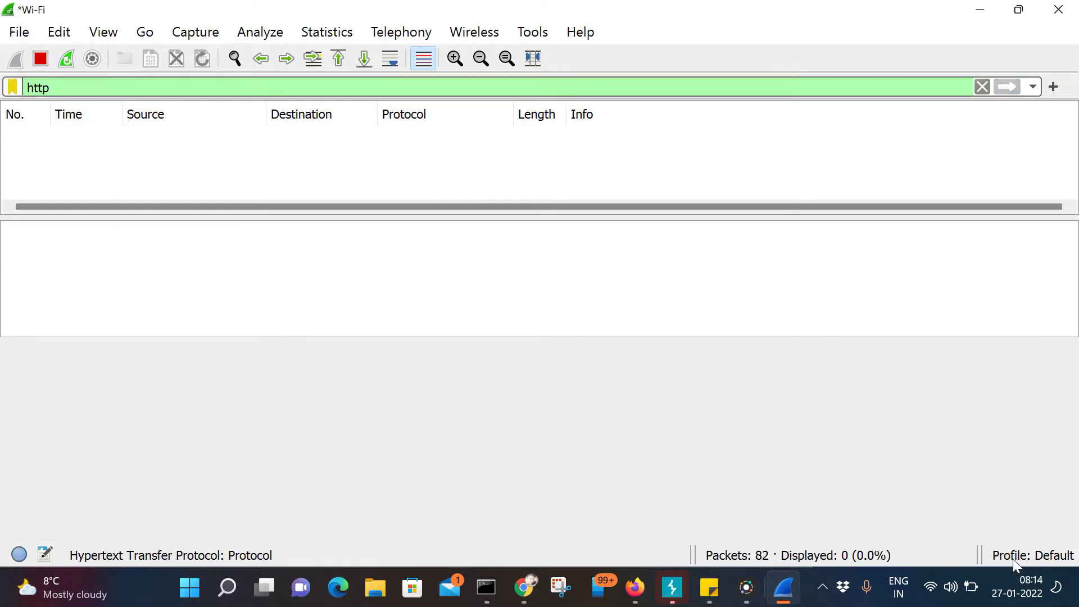
- Switch to Chrome, submit the Crack Me Bank customer login with the user ID and password, and return to Wireshark
click(525, 587)
click(306, 180)
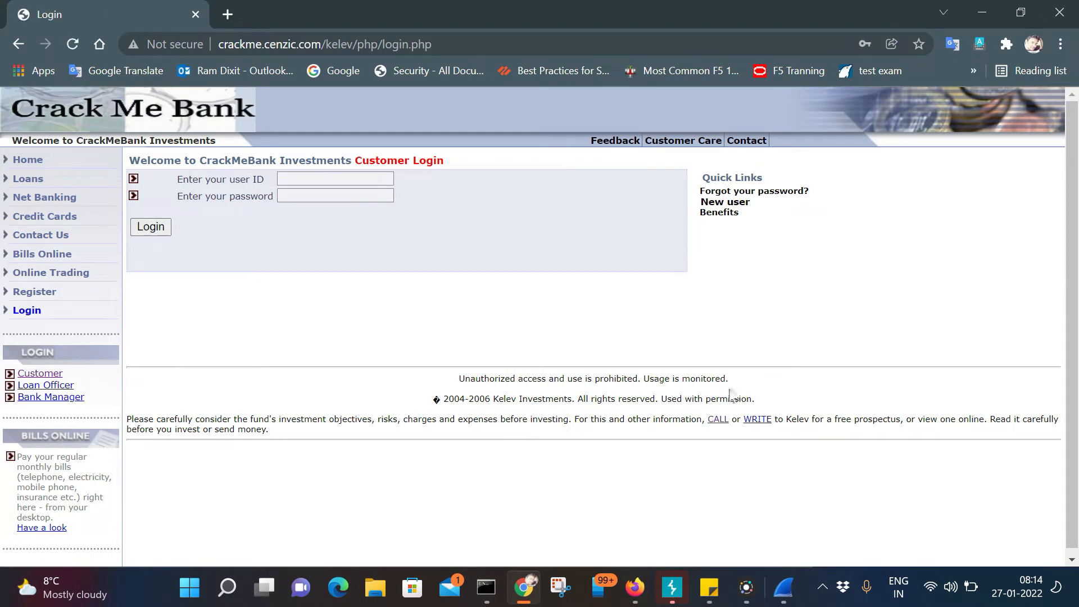
click(783, 587)
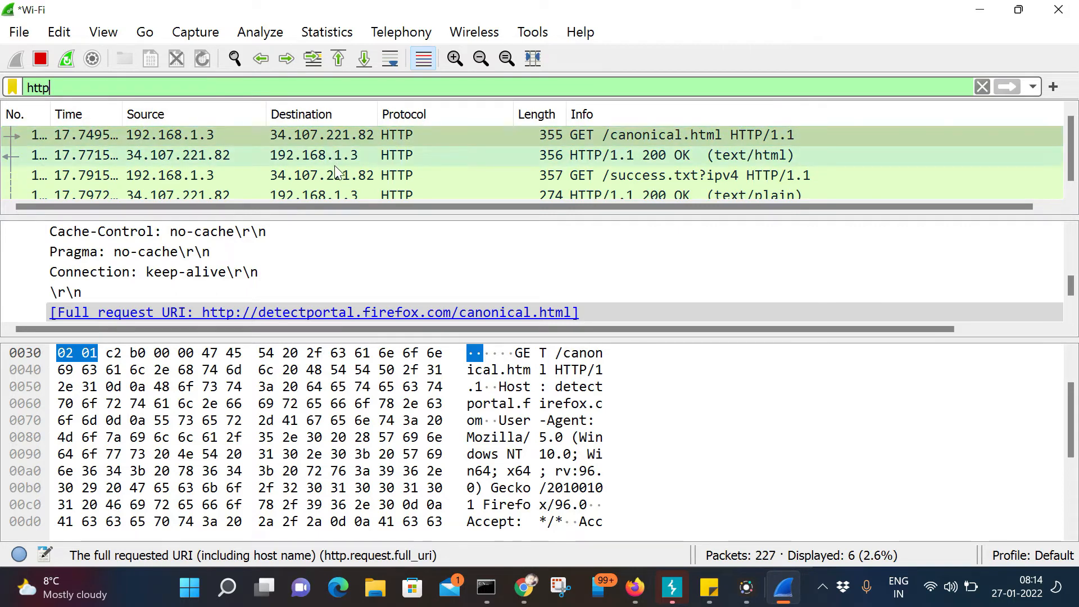
- Follow the HTTP stream of the POST /kelev/php/login.php packet sent to 204.13.201.47
scroll(337, 171, down, 1)
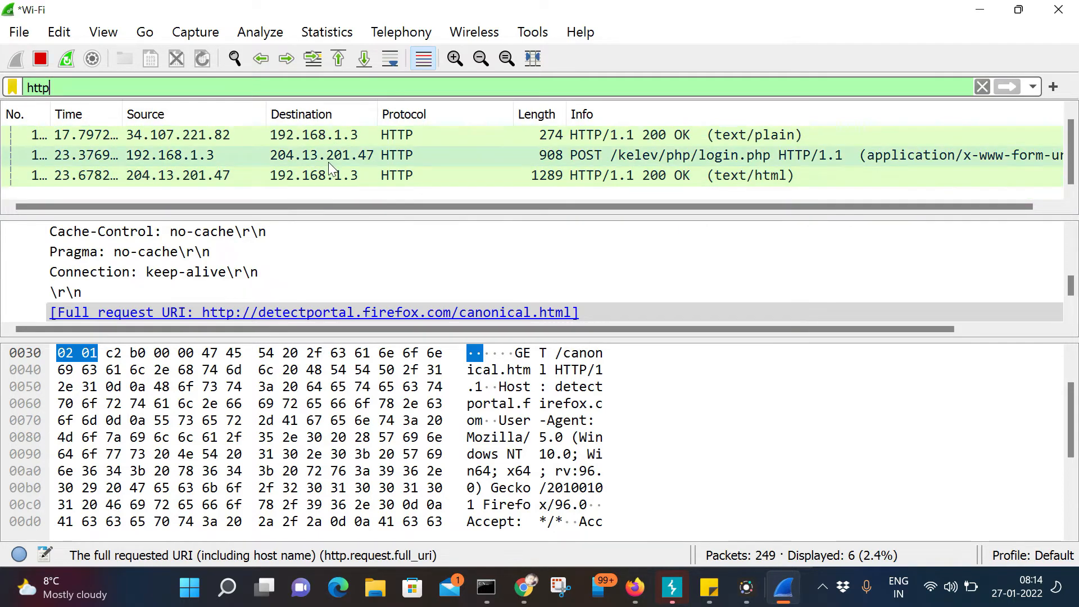
click(329, 163)
right_click(329, 163)
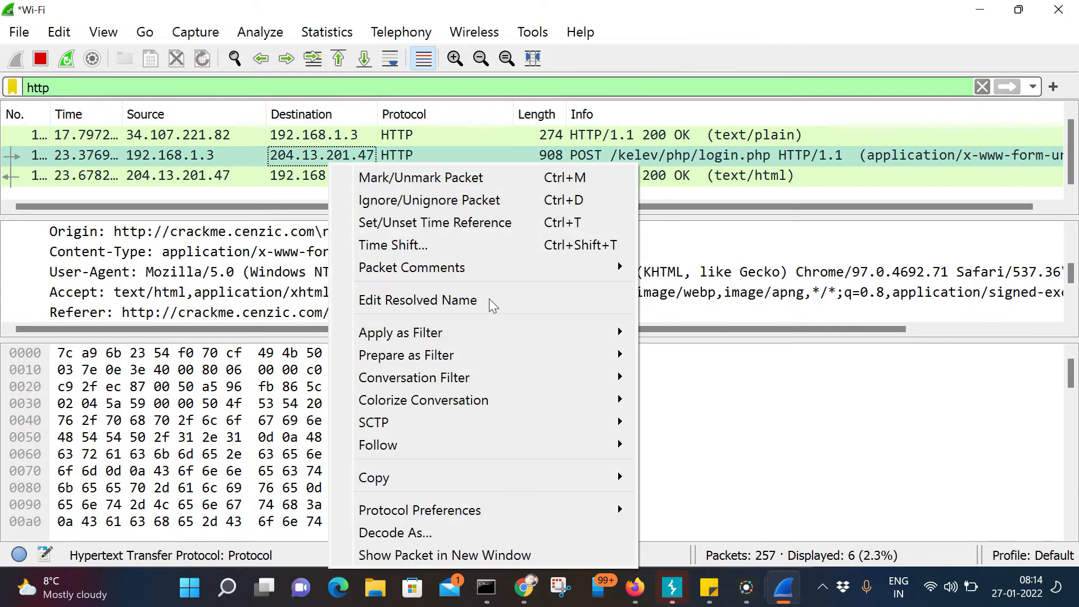
mouse_move(475, 445)
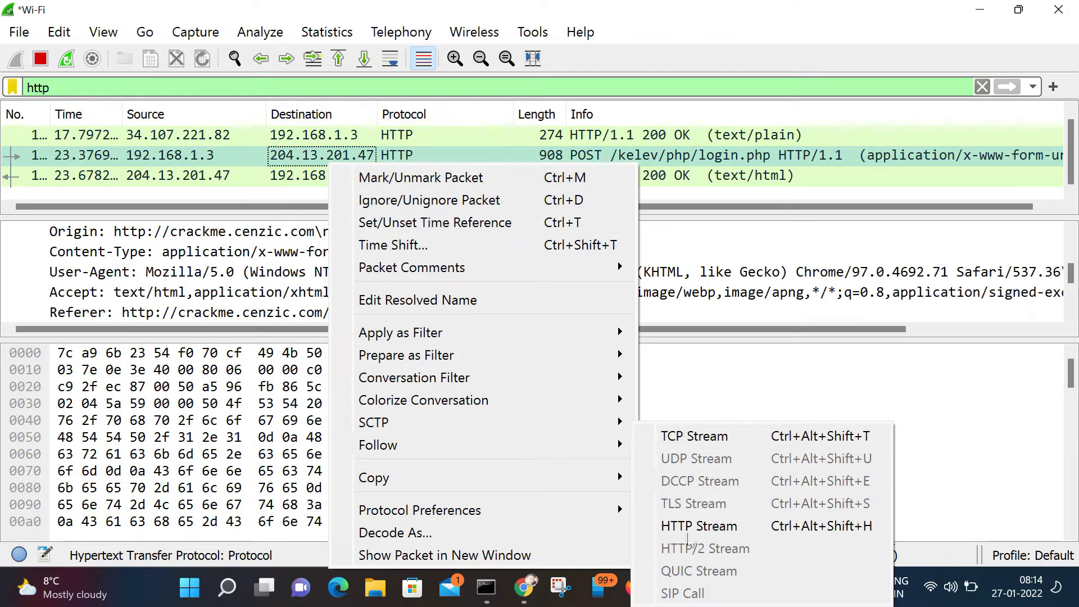
click(711, 528)
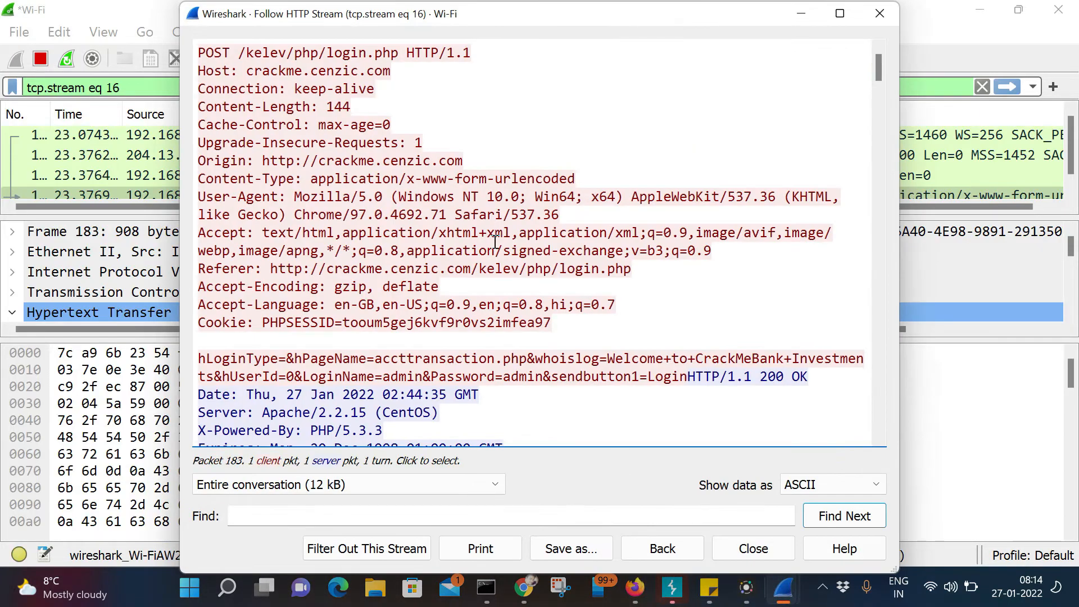
- Examine the POST request's form data in the HTTP stream, highlighting the page, welcome, login name and password parameters
scroll(494, 242, down, 1)
scroll(494, 242, up, 1)
scroll(313, 224, down, 2)
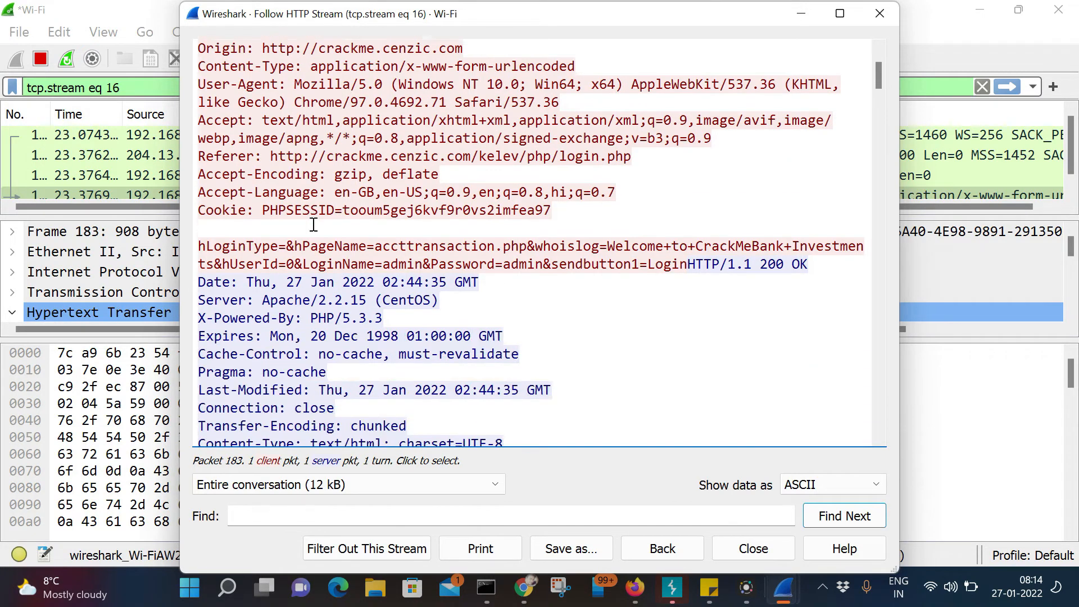
drag(212, 240, 436, 246)
drag(516, 240, 663, 253)
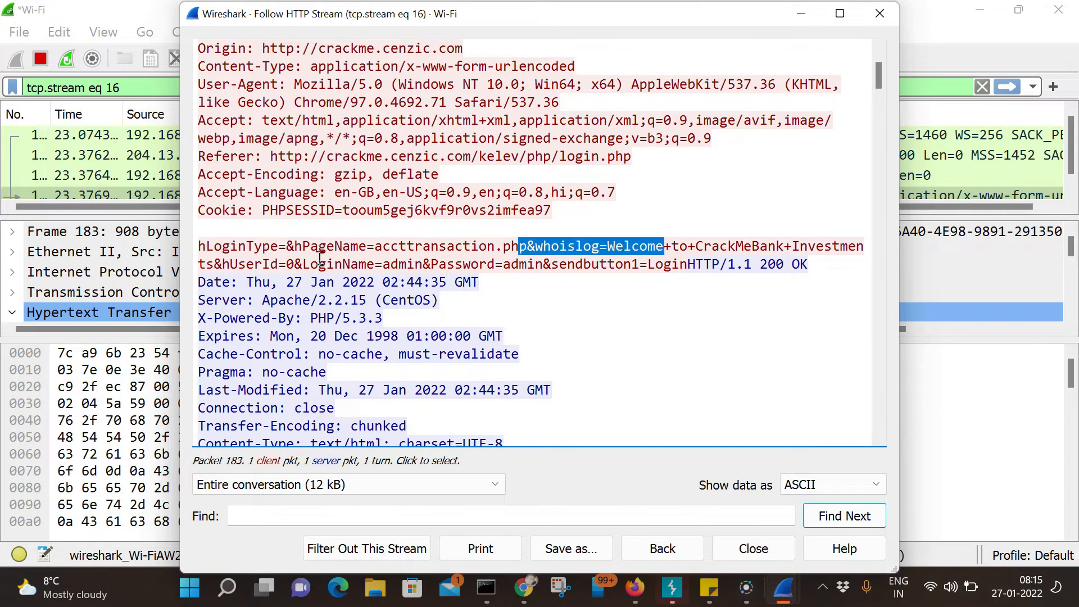
drag(310, 264, 551, 269)
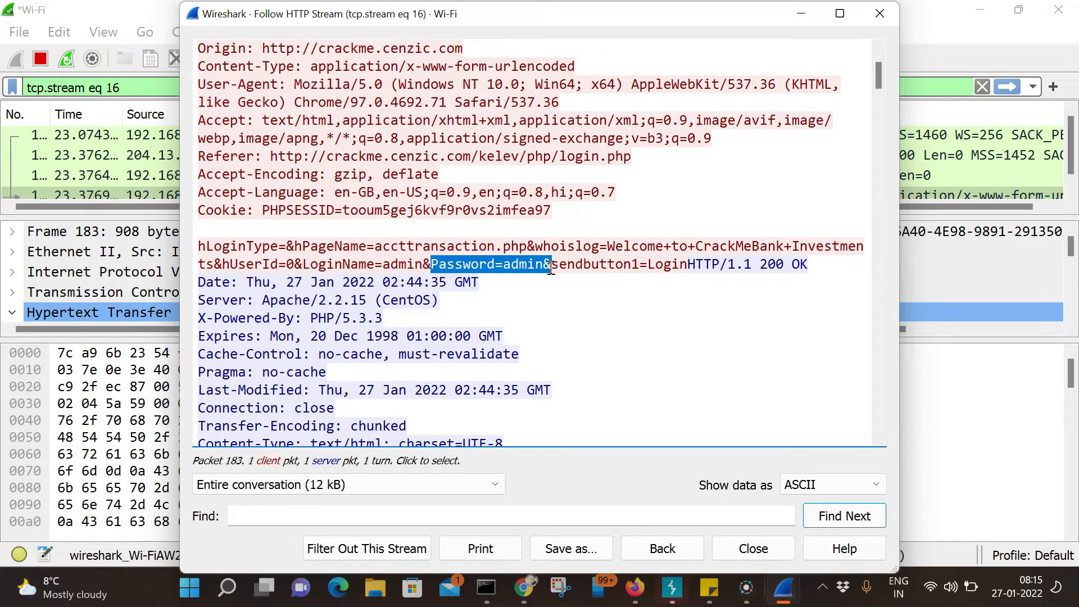
click(624, 275)
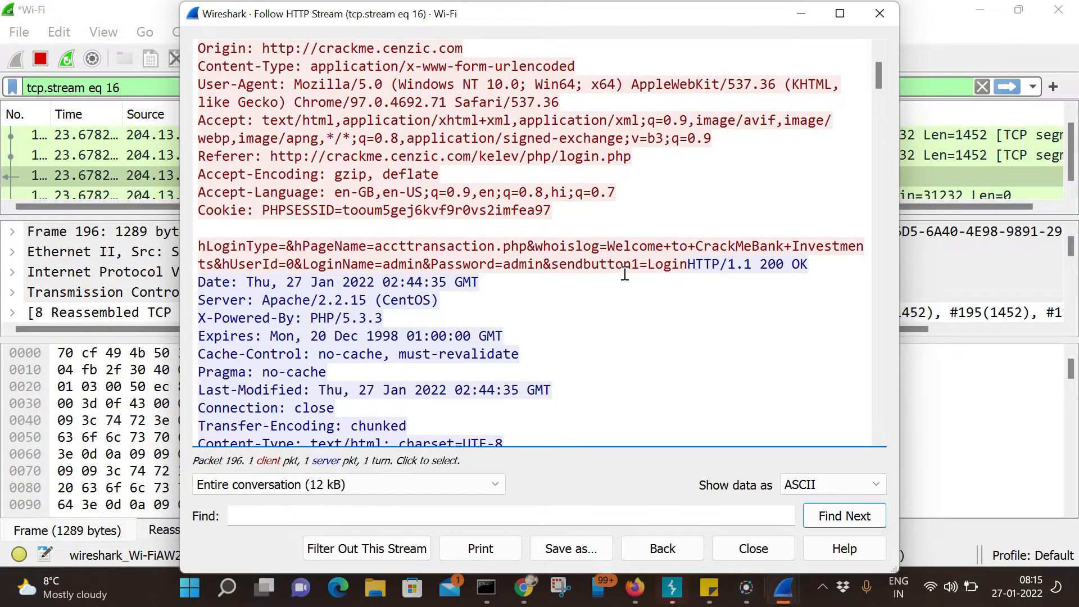
- Review the server's response headers and HTML in the HTTP stream, and close the stream window
scroll(624, 274, down, 1)
scroll(679, 212, down, 4)
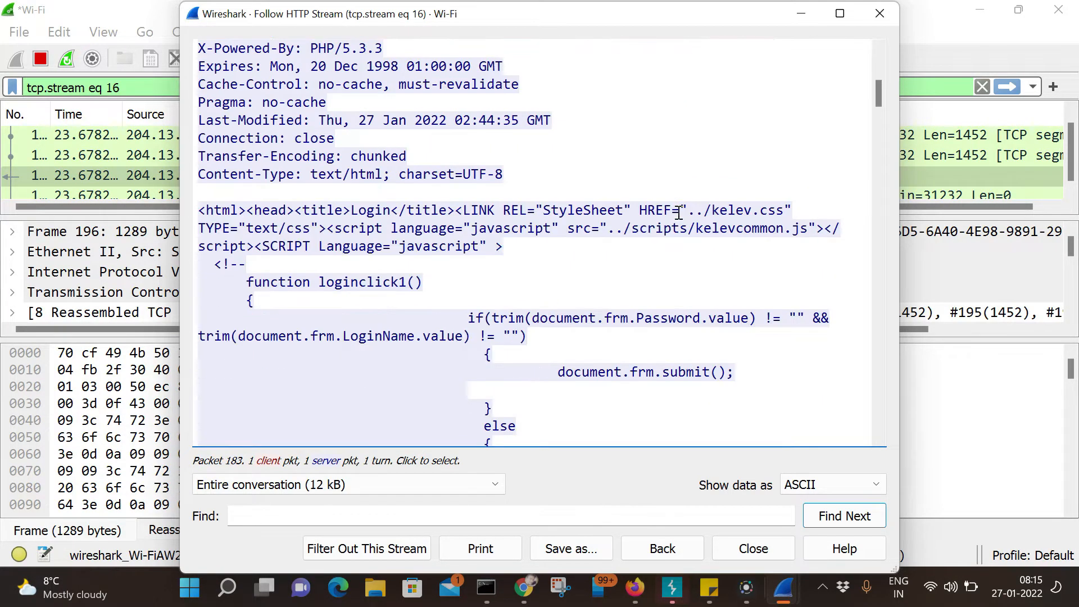
scroll(679, 212, up, 7)
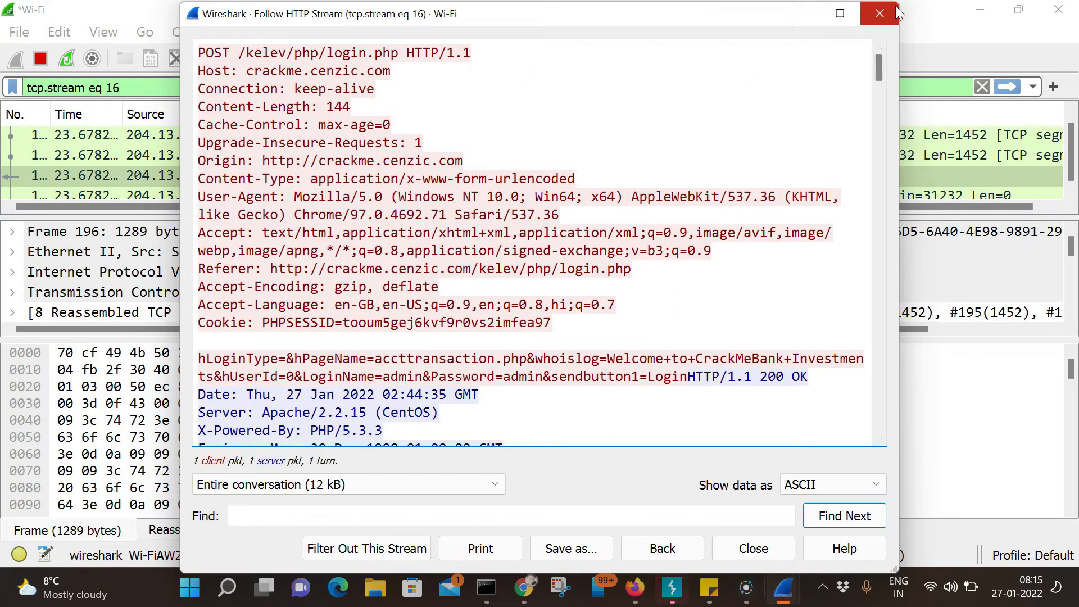
click(879, 13)
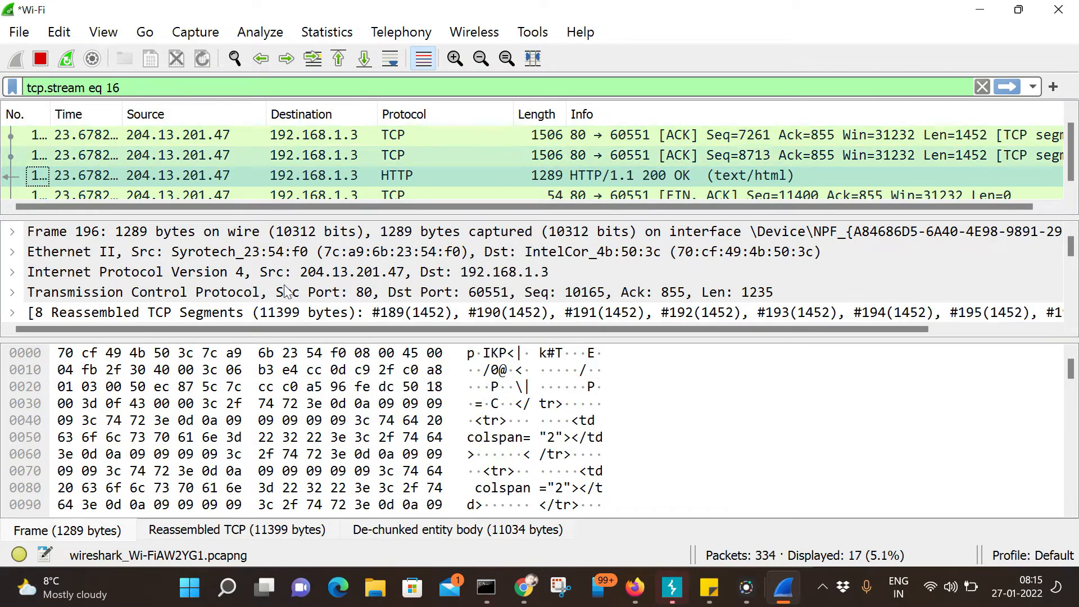
- Examine the packets of the filtered TCP stream, from the SYN handshake through the data segments to the closing FIN and ACK
click(356, 253)
scroll(421, 176, down, 1)
scroll(421, 177, up, 5)
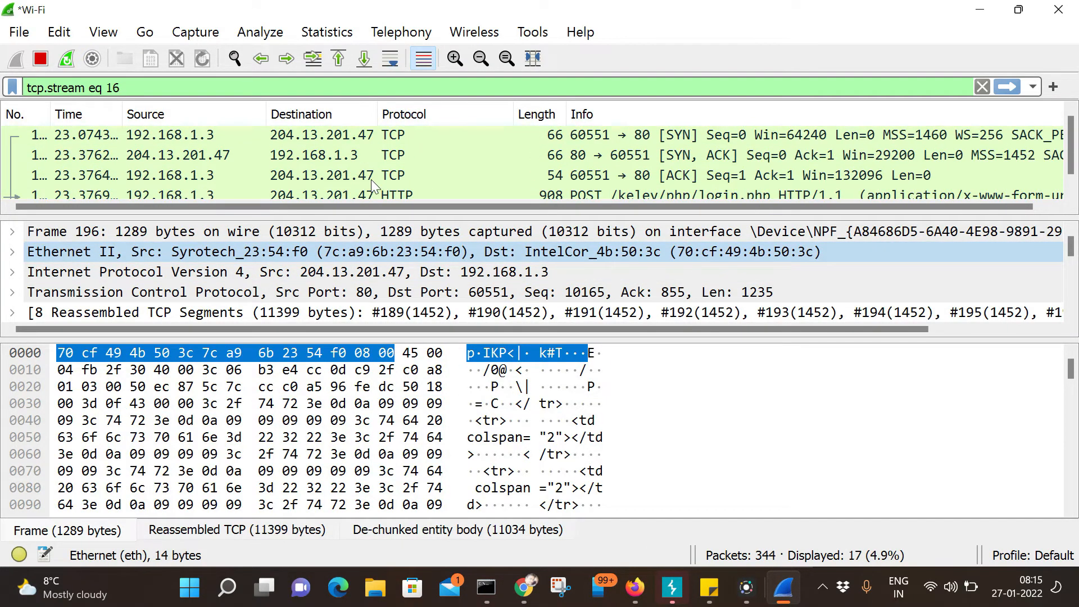
click(421, 176)
scroll(421, 176, down, 1)
click(320, 177)
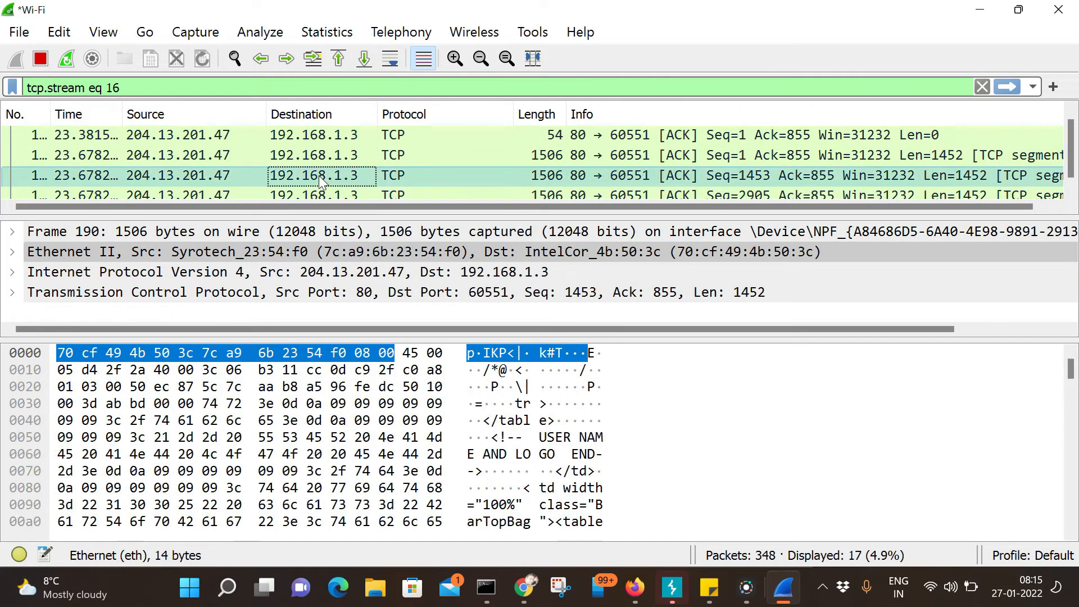
scroll(318, 177, down, 3)
click(269, 192)
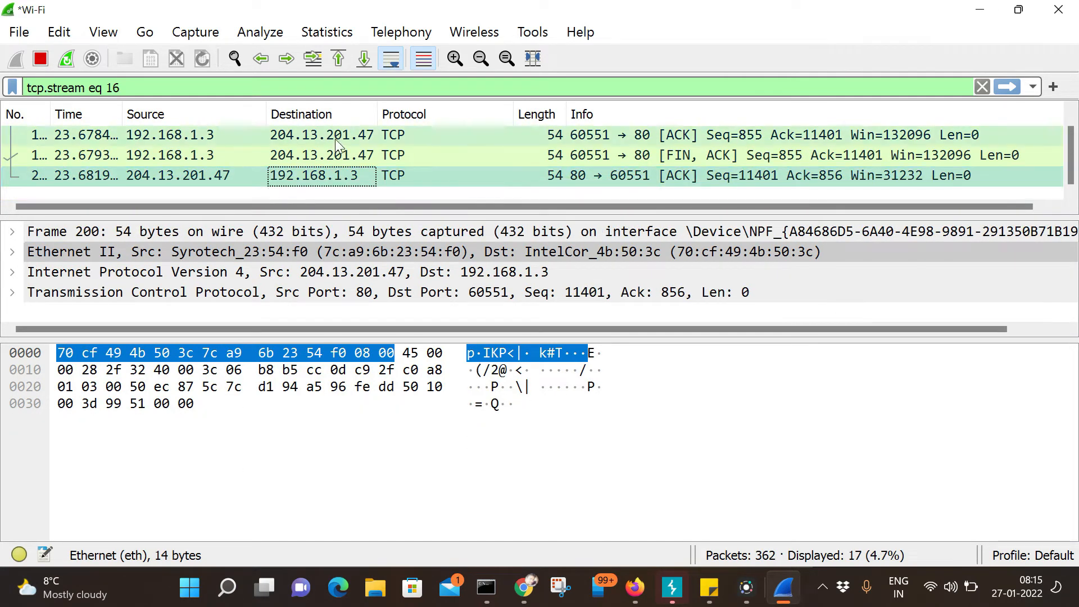
scroll(335, 140, up, 5)
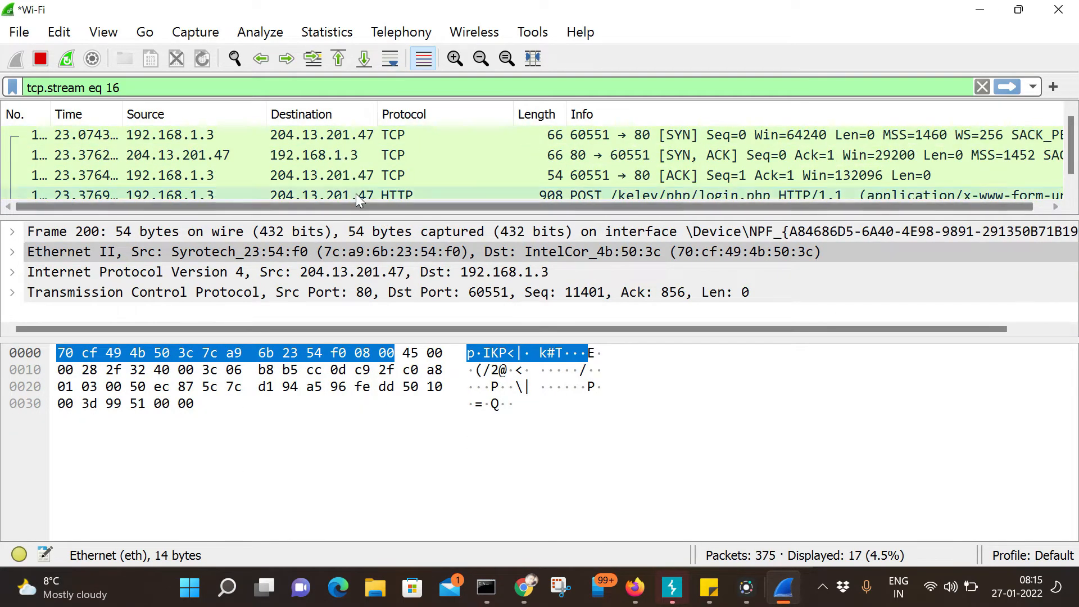
click(355, 194)
- Switch to the Crack Me Bank login page in Chrome, examine its non-secure crackme.cenzic.com address, and return to Wireshark
click(540, 600)
click(539, 600)
click(536, 600)
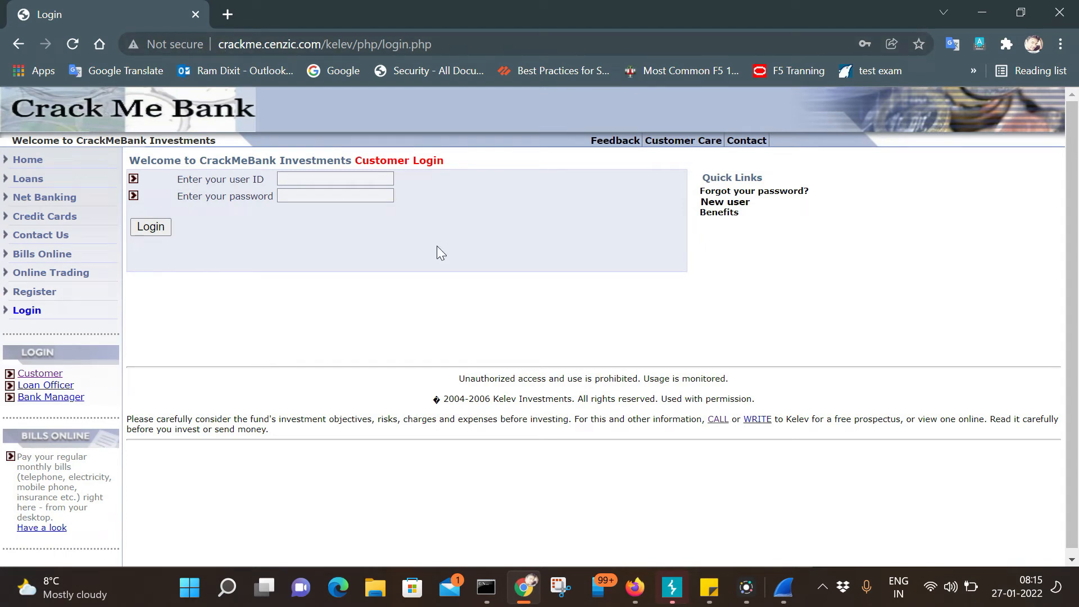
drag(218, 45, 398, 22)
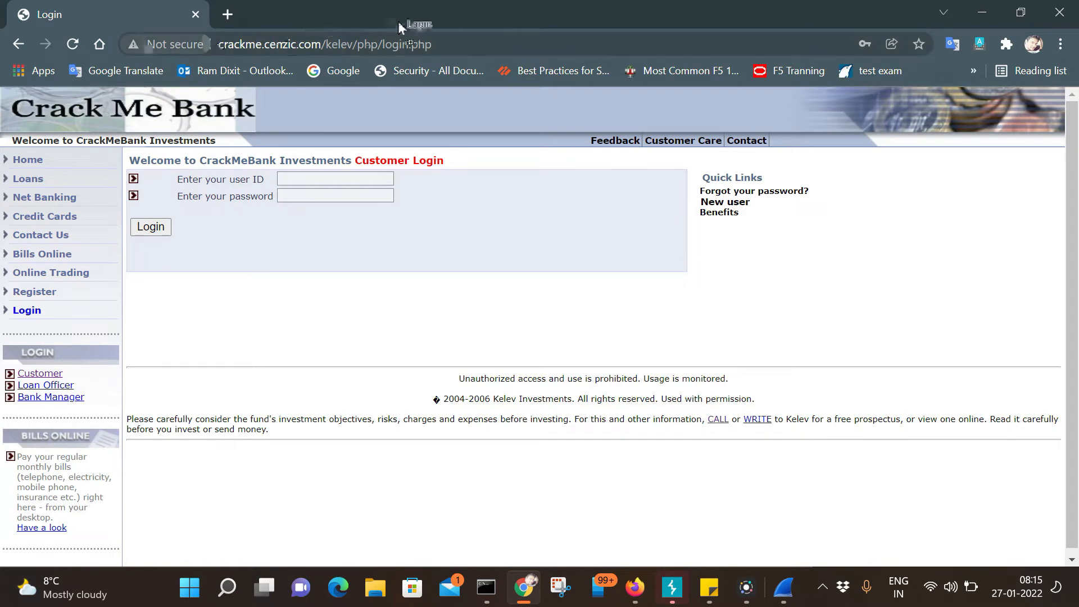
click(397, 15)
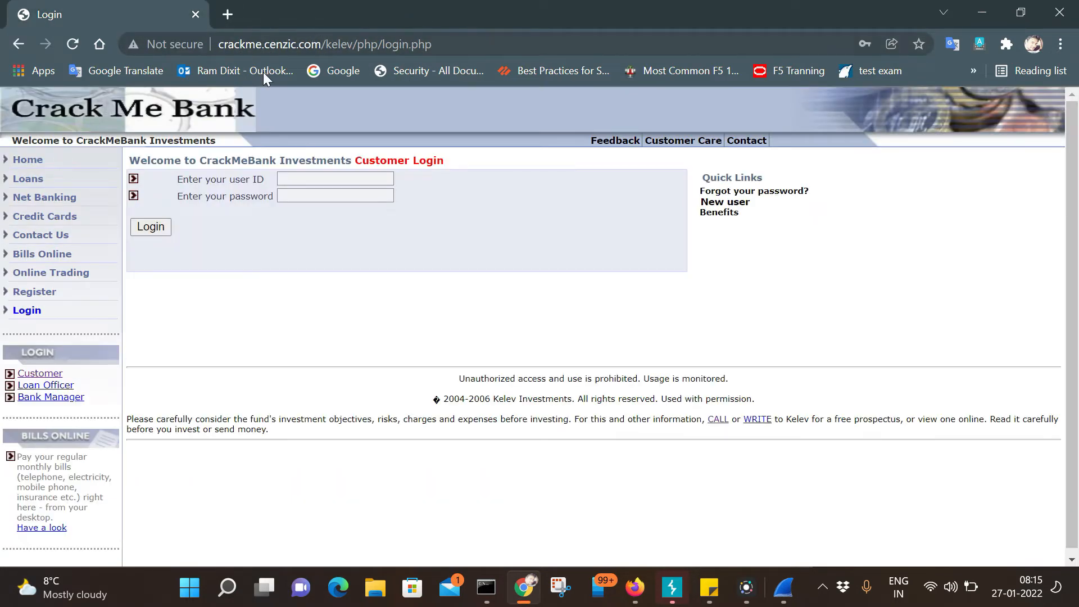
click(1028, 560)
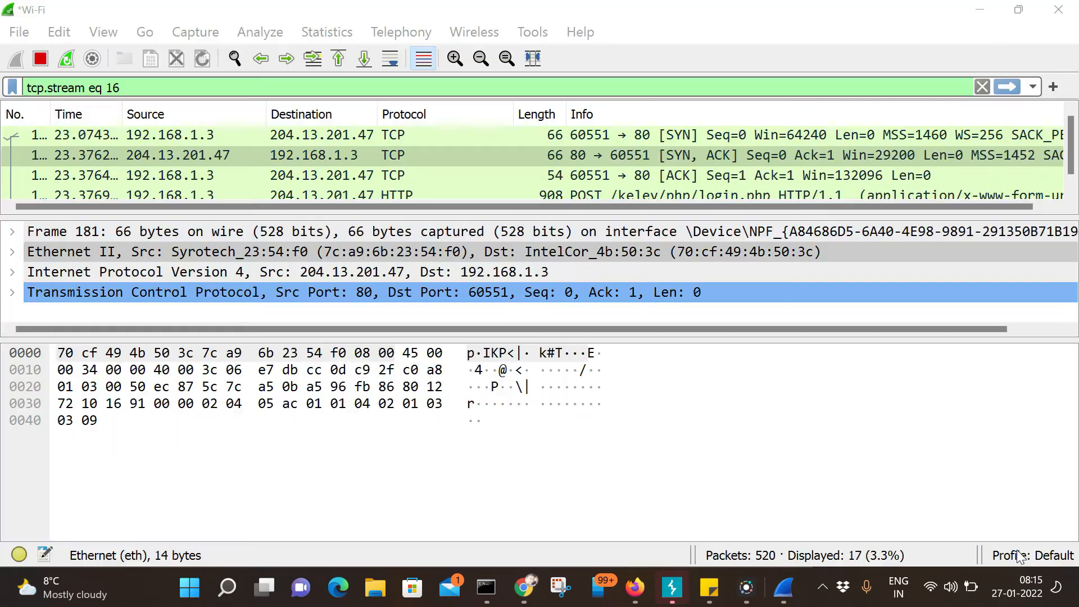
- Replace the display filter with tcp and inspect the SYN packets from ports 60550 and 60551
click(153, 94)
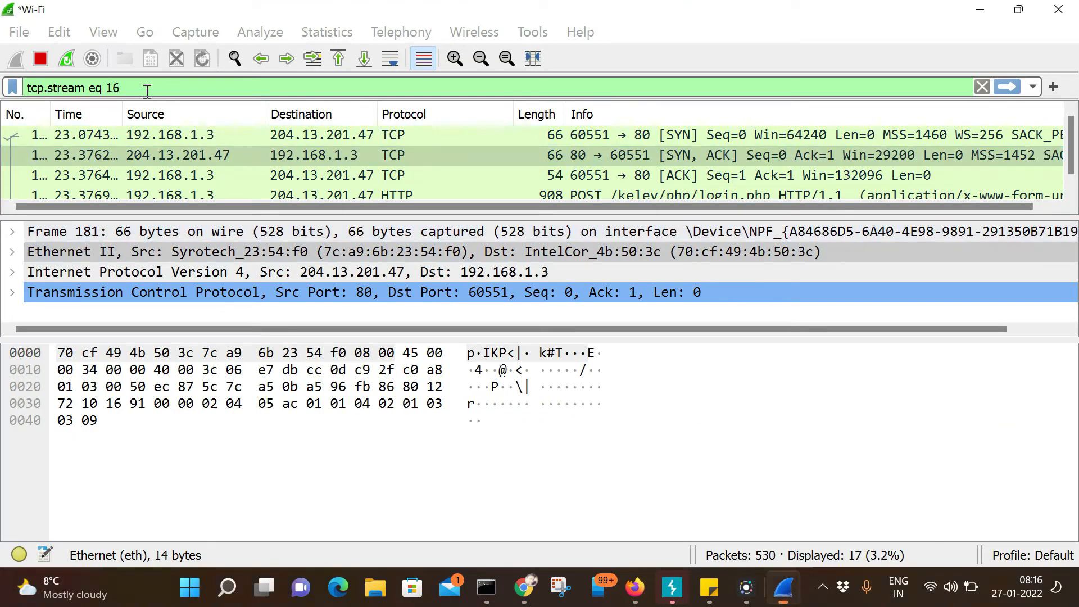
key(ctrl+a)
text(tc)
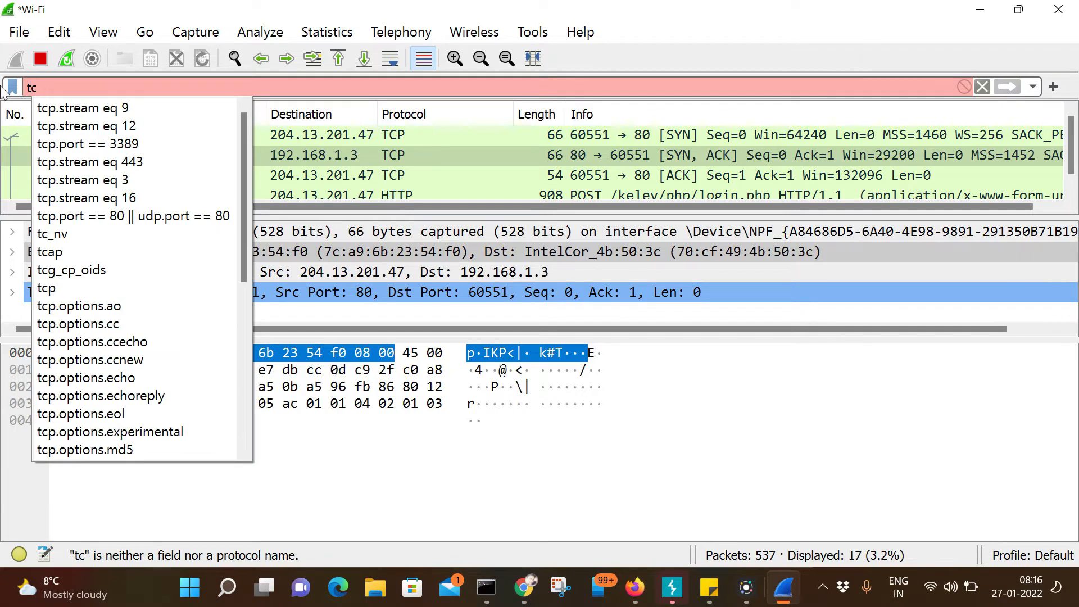
text(p)
key(Return)
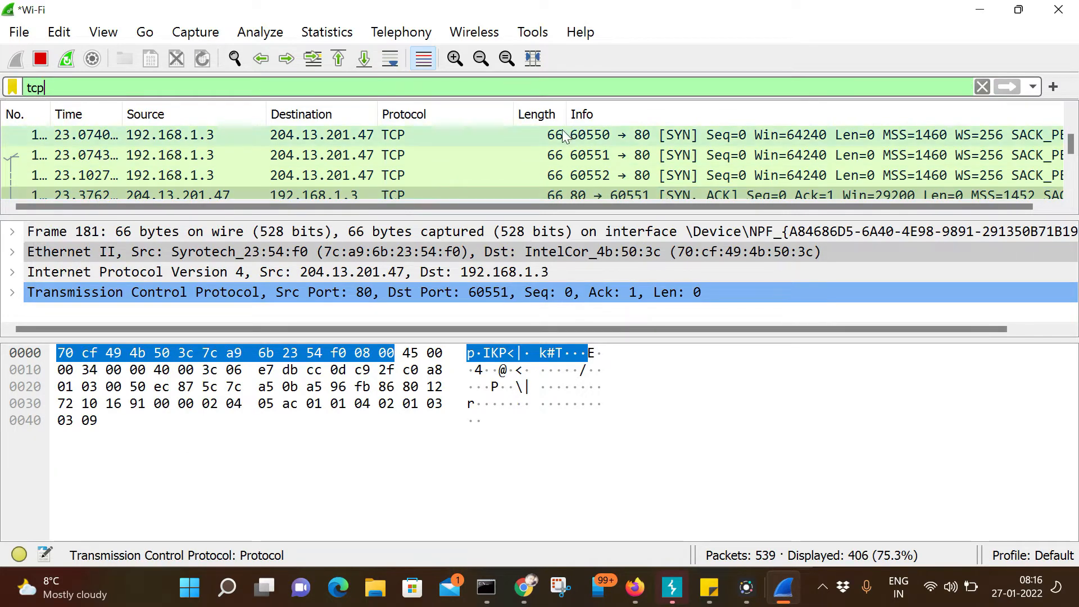
click(548, 138)
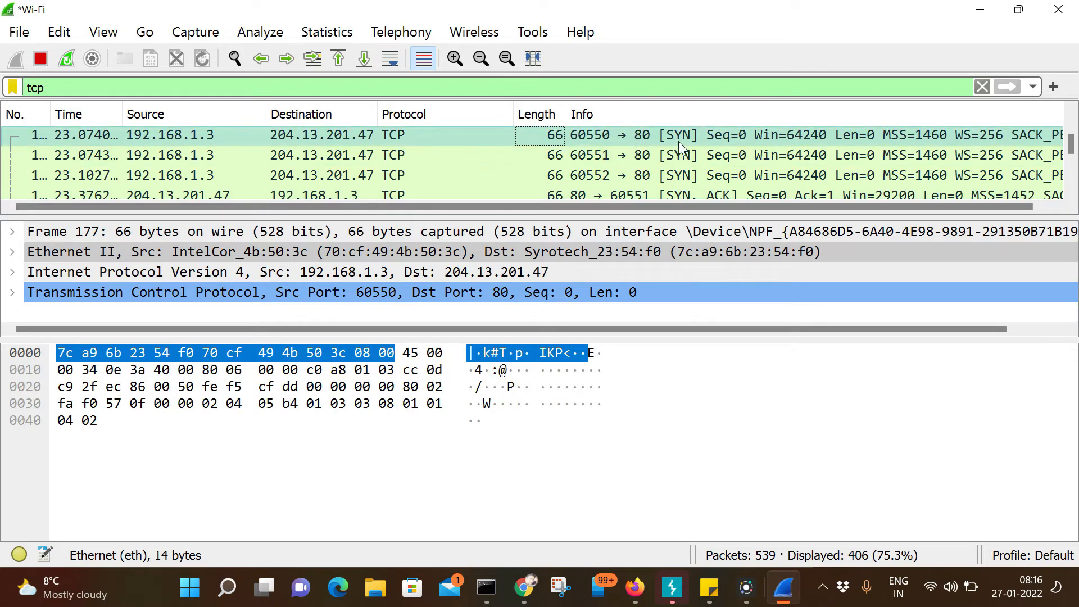
click(626, 160)
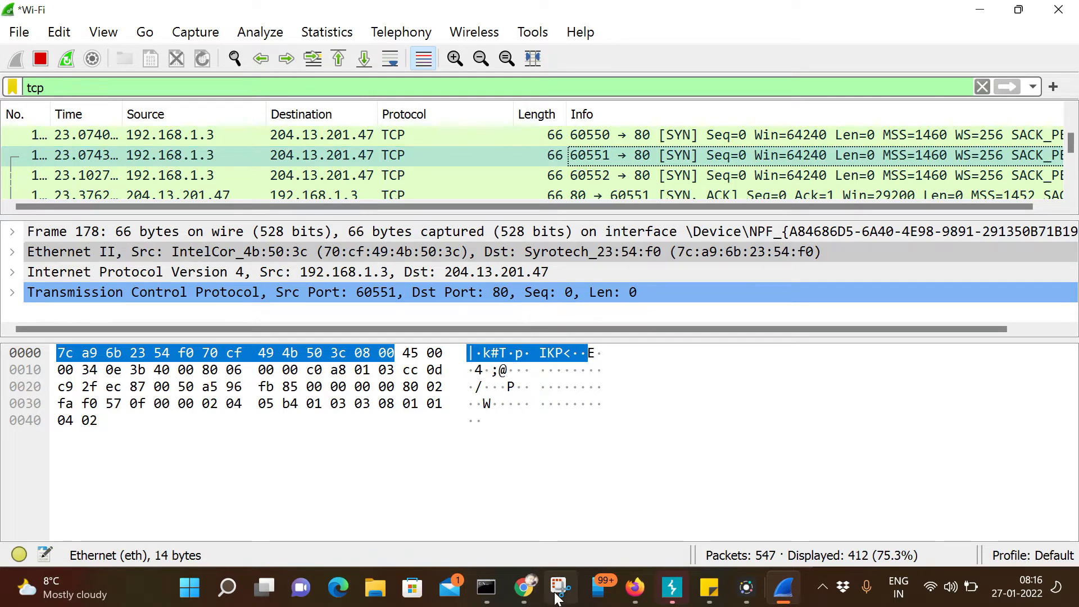
- Search Windows for Paint and open it with a blank canvas
click(224, 597)
text(p)
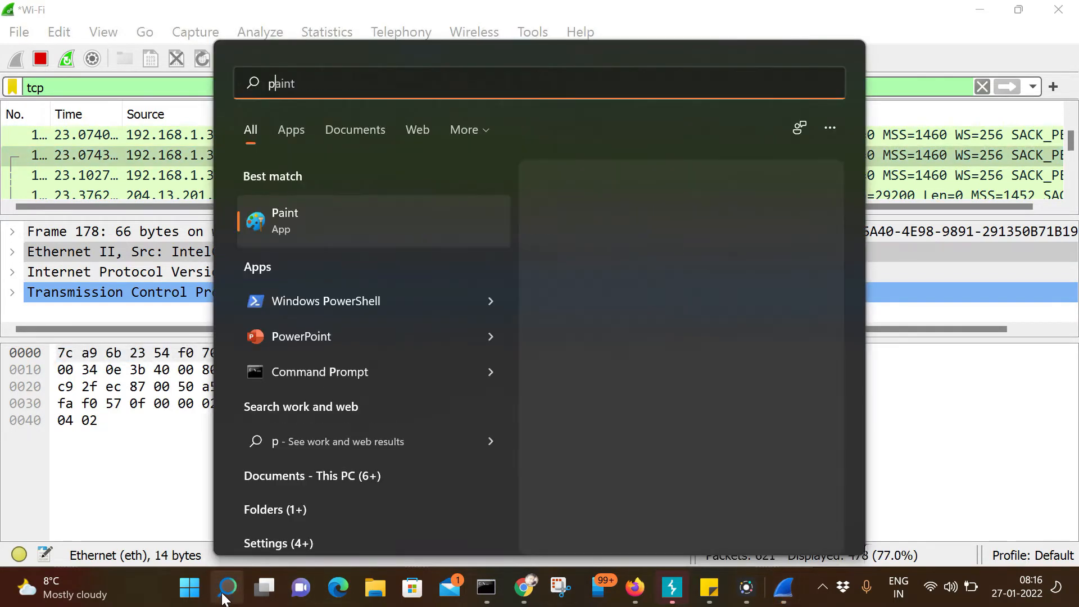
text(ain)
key(Return)
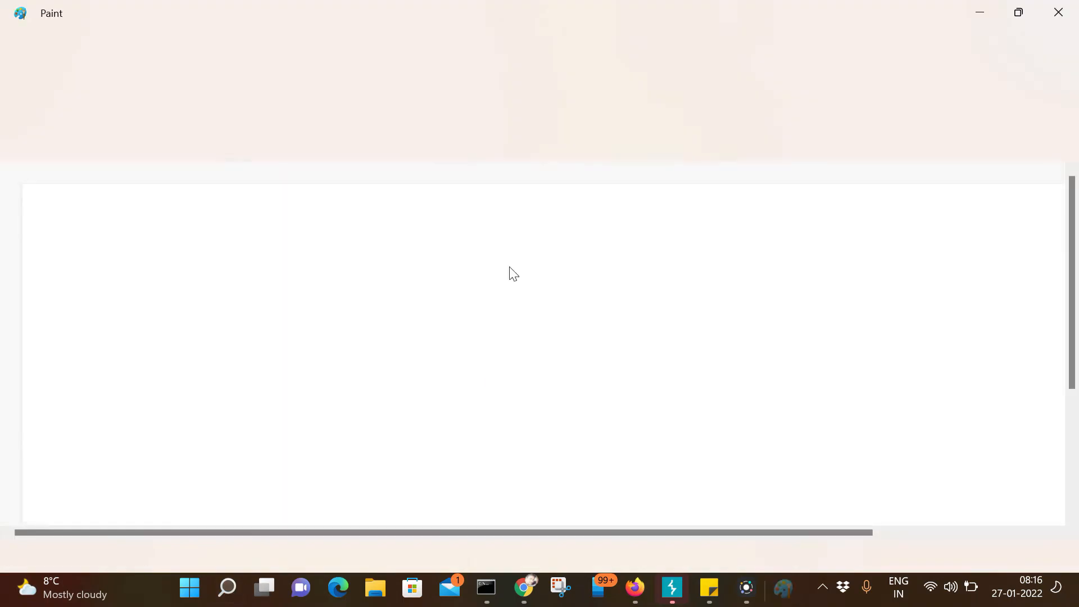
- Draw a large rectangle and a smaller one to its right, with three roughly horizontal lines between them, the lower two about 370 px long
click(473, 82)
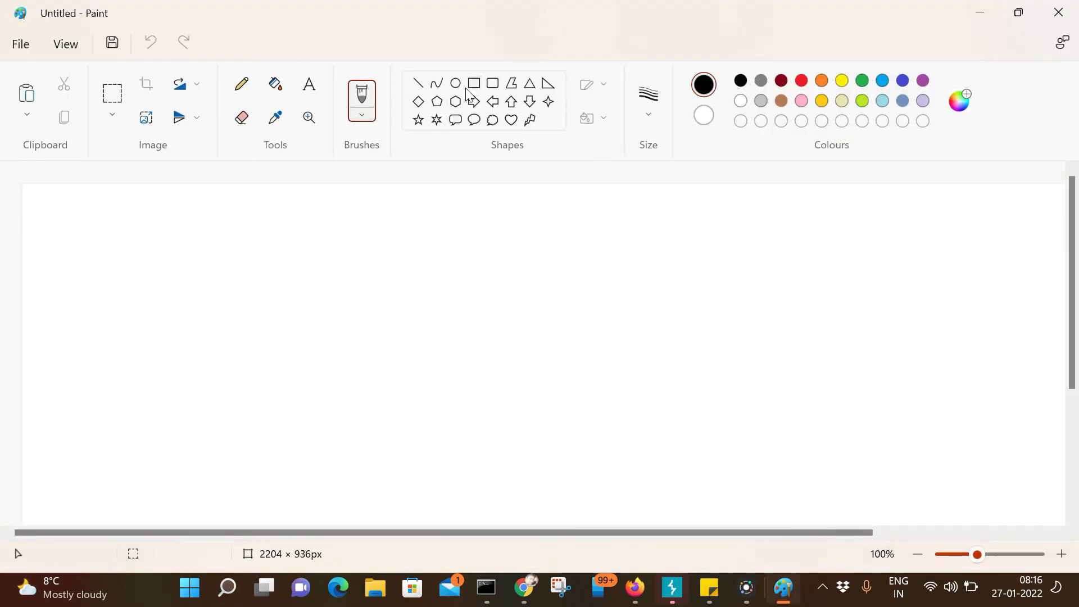
drag(258, 272, 493, 436)
drag(798, 252, 941, 393)
click(419, 86)
drag(520, 322, 794, 320)
drag(560, 369, 769, 377)
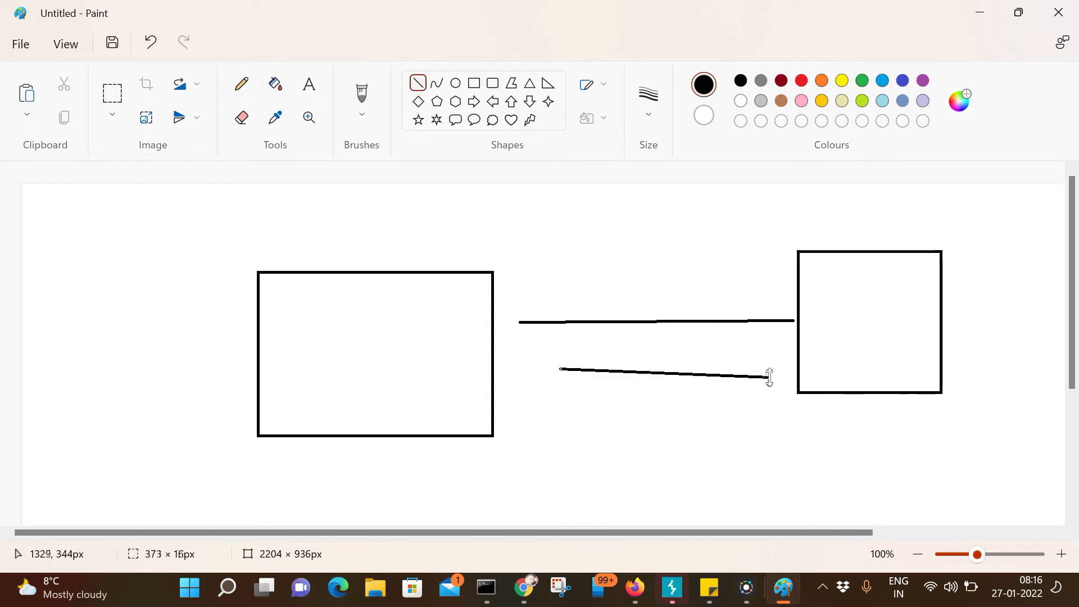
drag(586, 410, 794, 421)
- Add the text labels "sy n" above the uppermost line and "syn-ack" just under the middle line
click(246, 94)
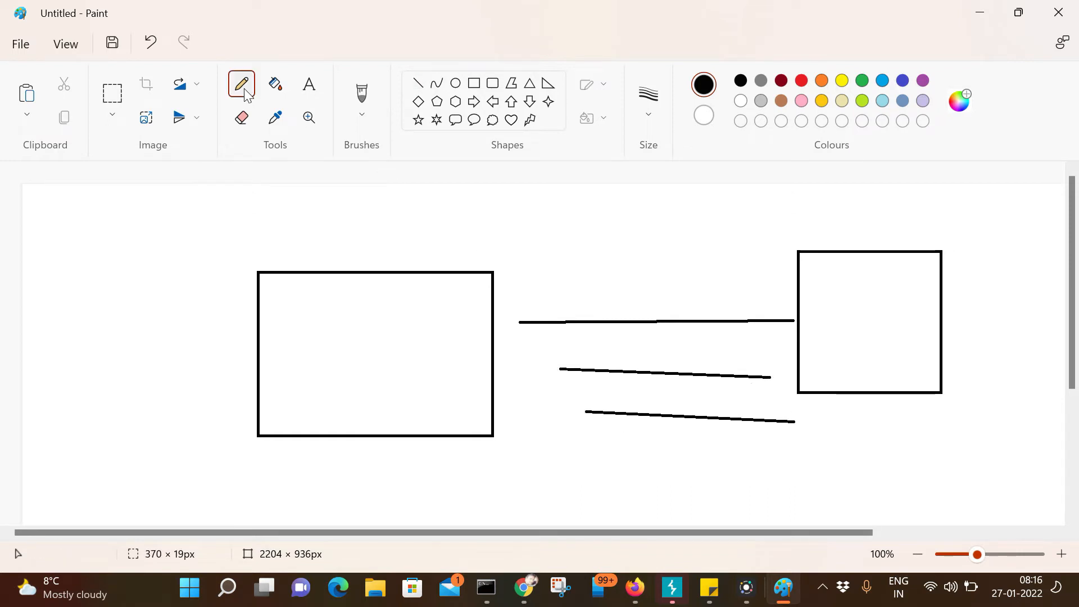
click(309, 85)
click(588, 264)
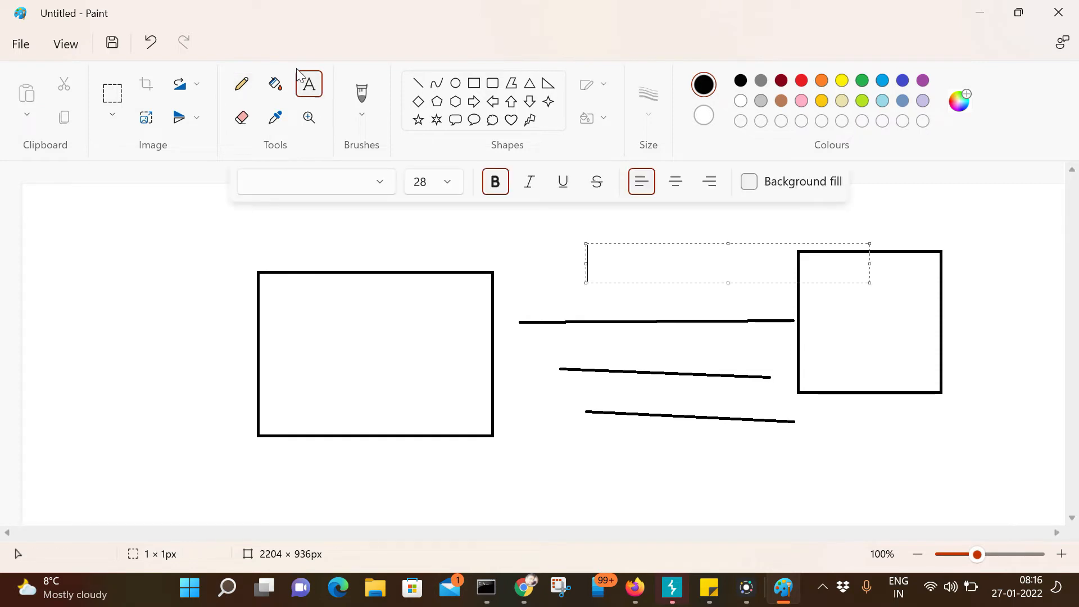
text(Sy n)
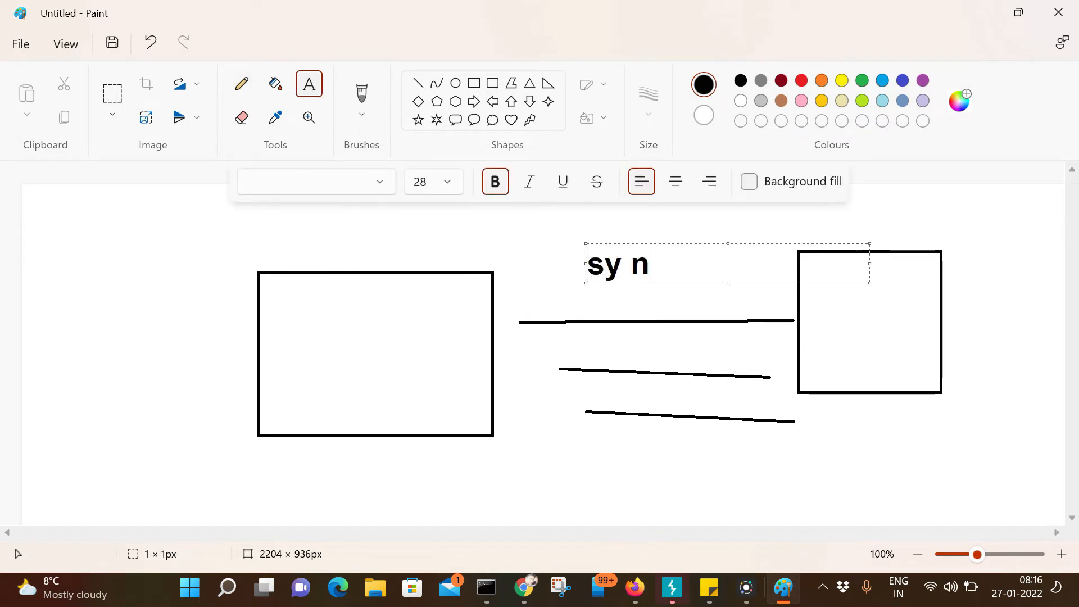
click(586, 336)
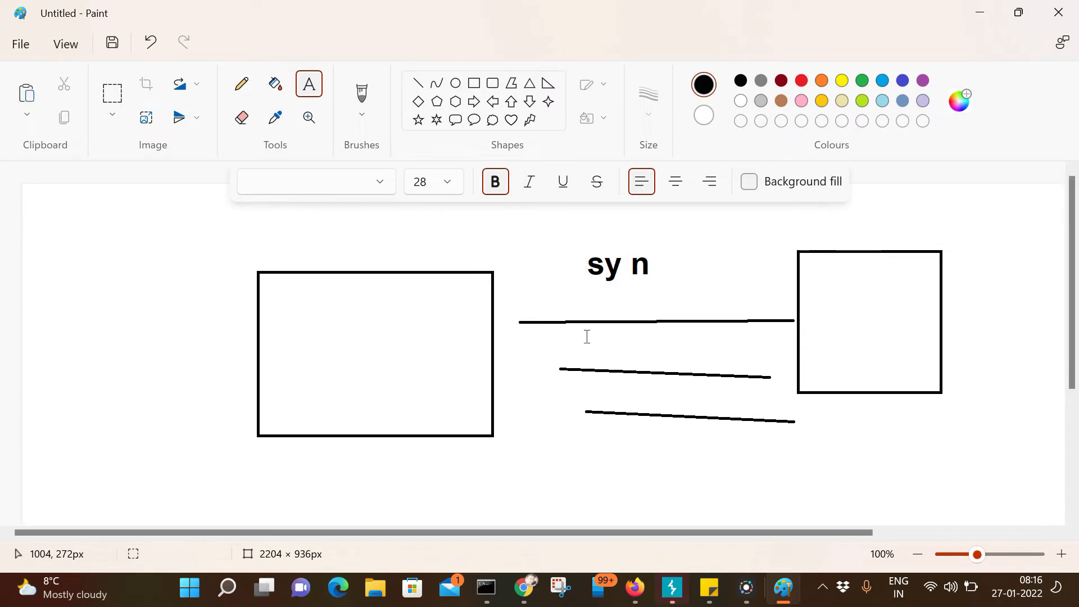
click(570, 384)
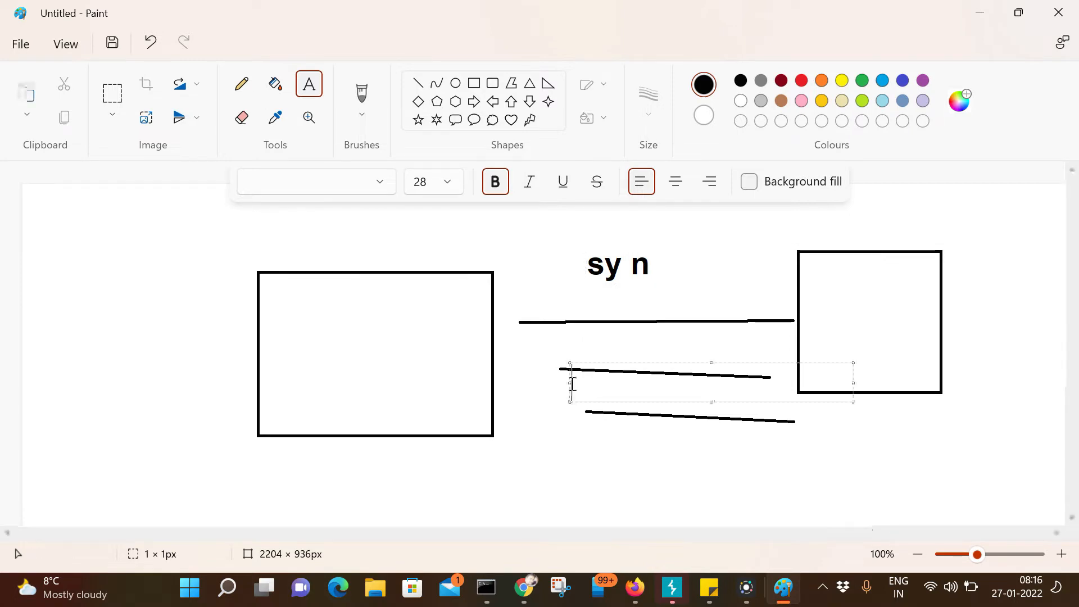
text(sy)
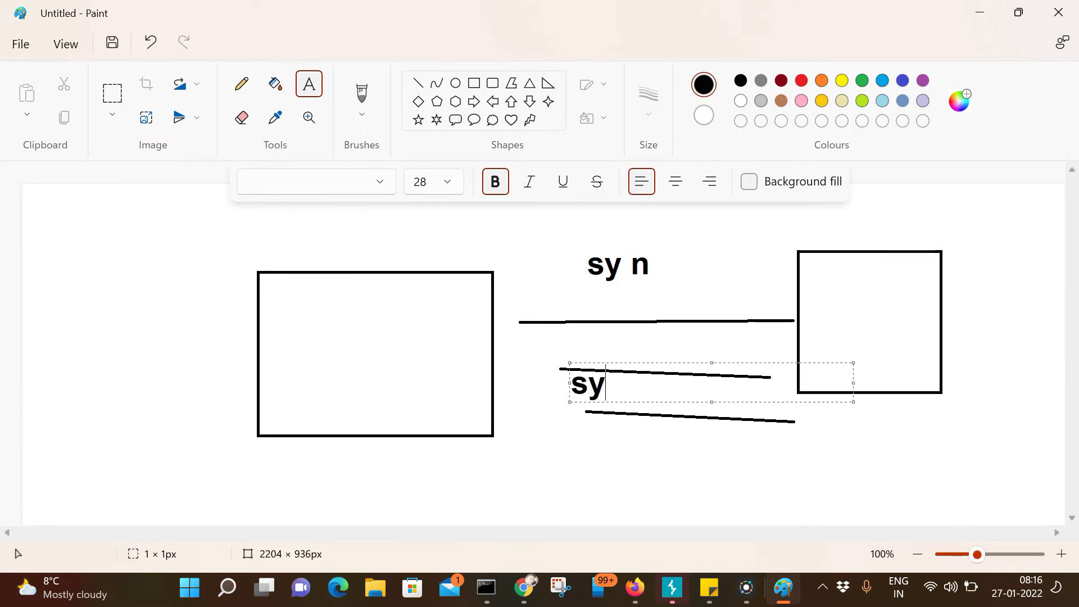
text(n-ack)
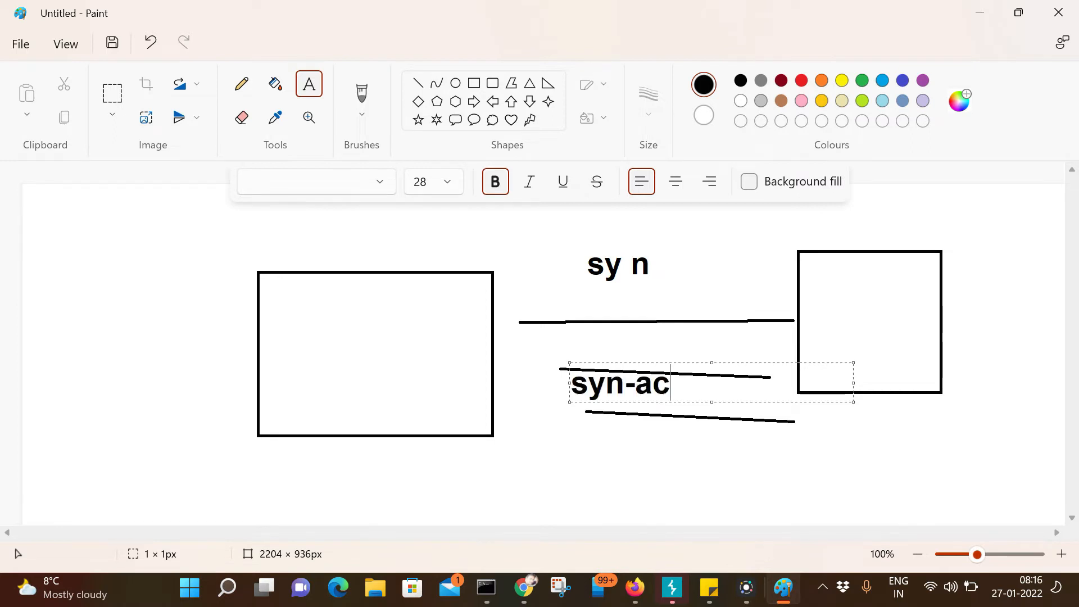
- Add the text label "ack" under the lowest line
click(614, 448)
click(616, 450)
text(syn)
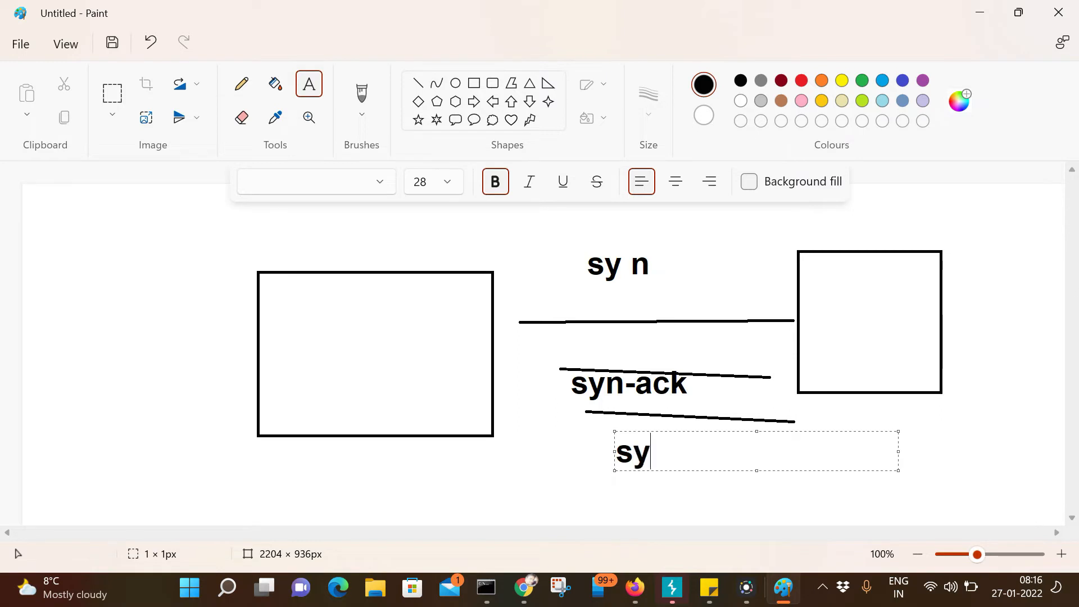
key(BackSpace)
key(BackSpace)
key(BackSpace)
text(ack)
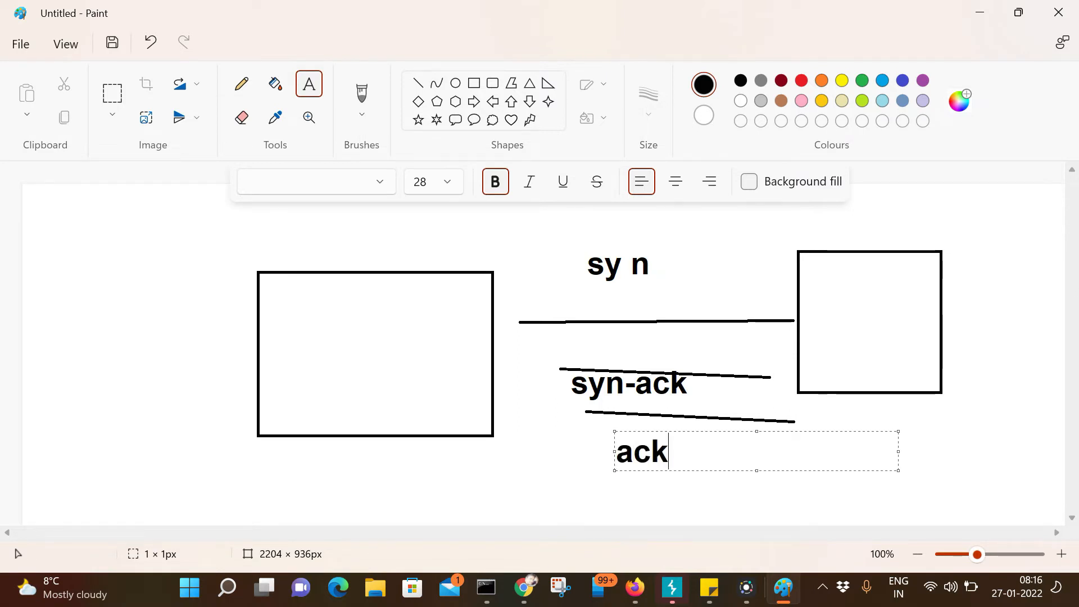
click(647, 316)
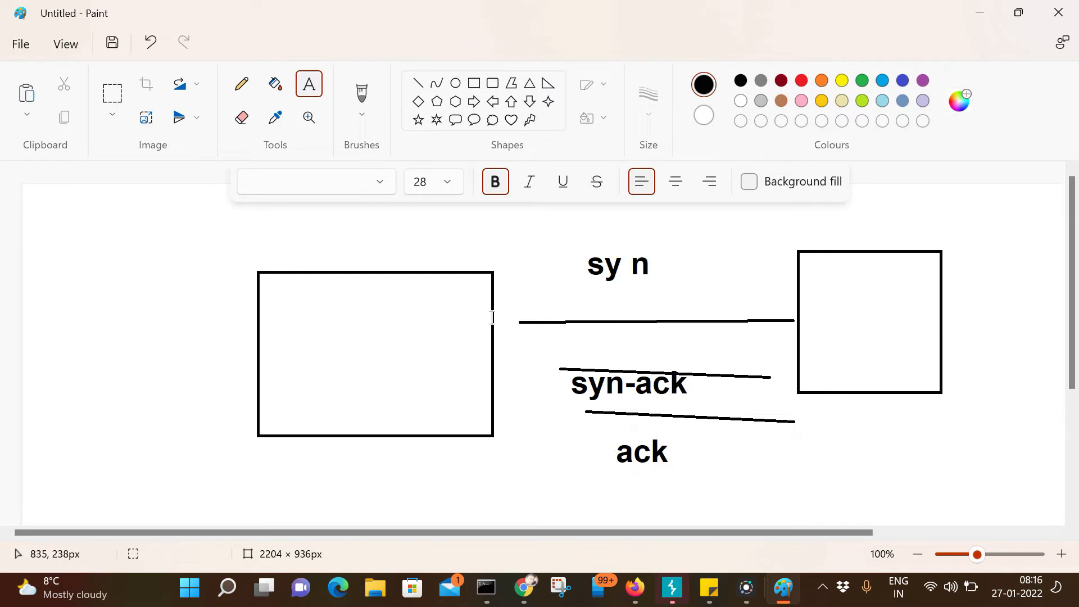
- Pencil in arrows pointing right for syn and ack and left for syn-ack, and mark both rectangles with freehand strokes
click(242, 84)
mouse_move(508, 314)
mouse_down()
mouse_move(783, 318)
mouse_move(773, 300)
mouse_move(816, 322)
mouse_move(766, 352)
mouse_up()
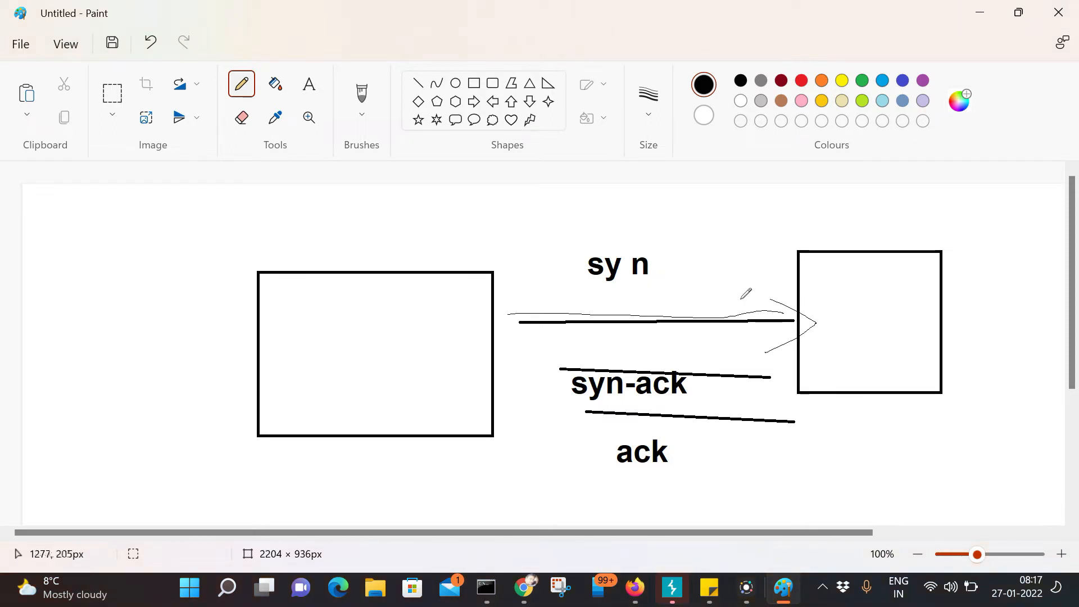
drag(353, 284, 504, 193)
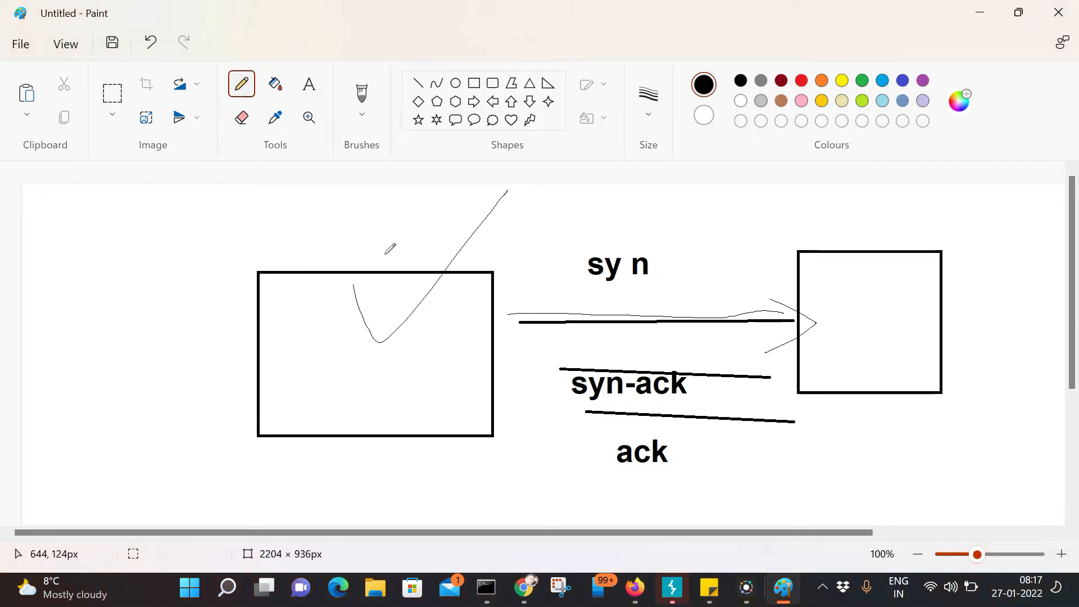
mouse_move(794, 353)
mouse_down()
mouse_move(553, 358)
mouse_move(551, 401)
mouse_up()
drag(861, 302, 888, 369)
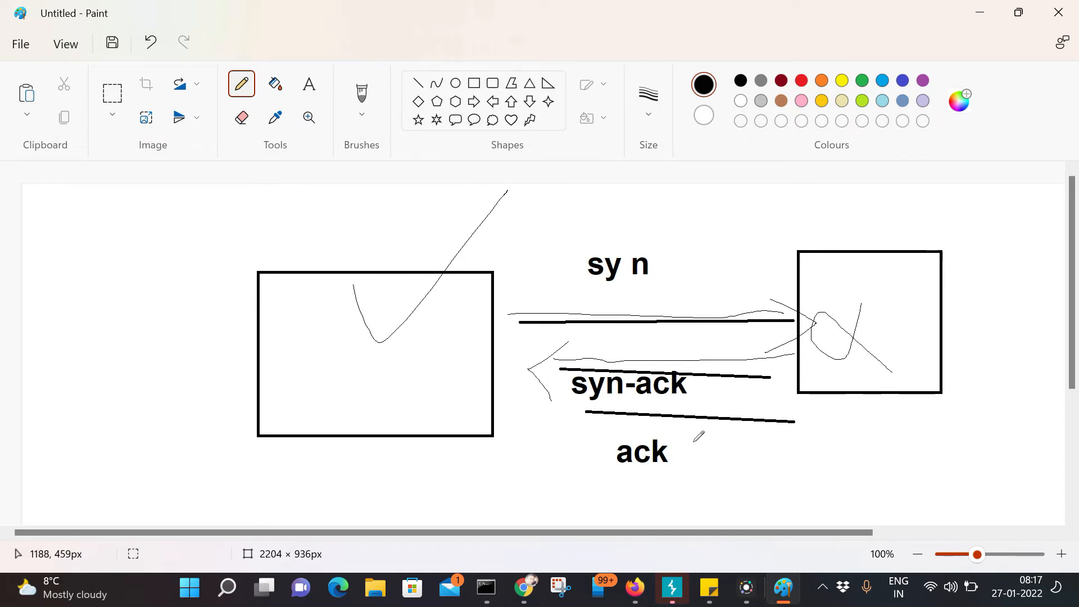
drag(789, 405, 789, 469)
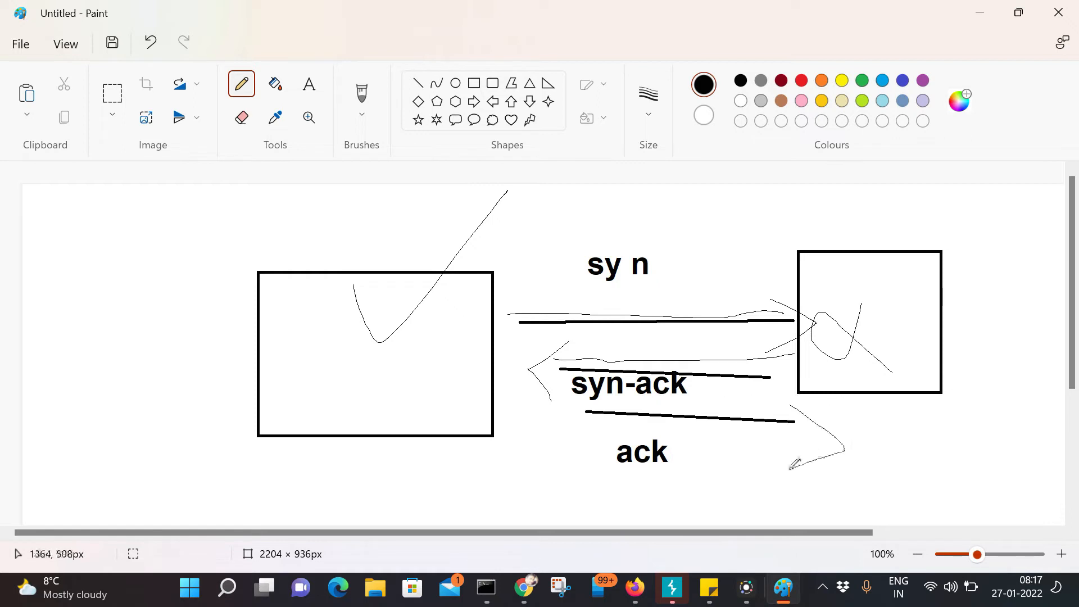
- Pencil a curve beneath the ack label, two strokes out of the large rectangle, and a loop around the three handshake labels
mouse_move(534, 386)
mouse_down()
mouse_move(559, 500)
mouse_move(725, 488)
mouse_move(797, 437)
mouse_up()
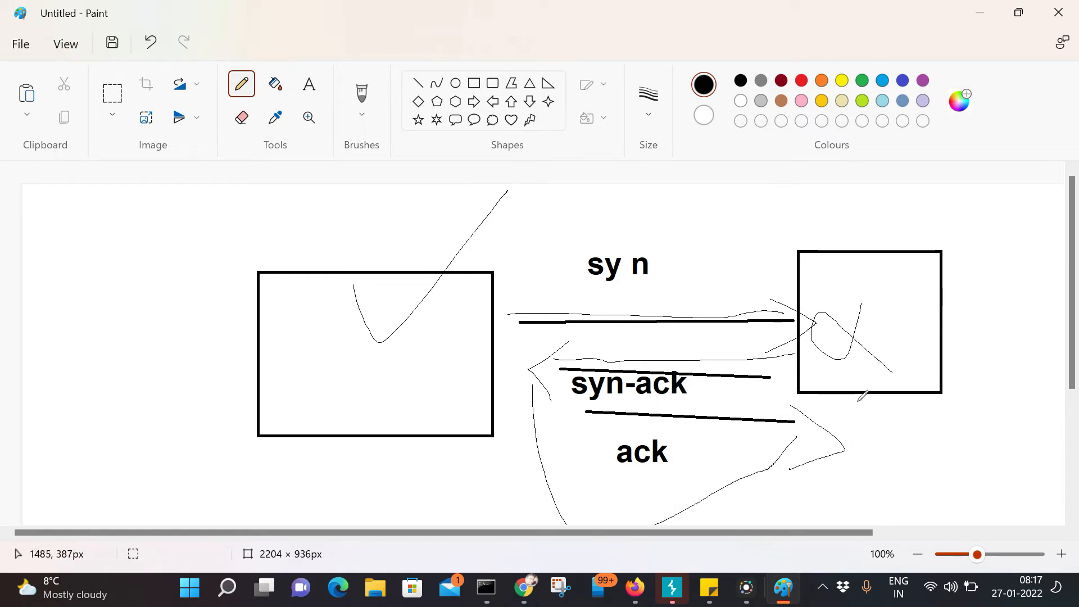
drag(444, 324, 556, 270)
drag(439, 295, 556, 270)
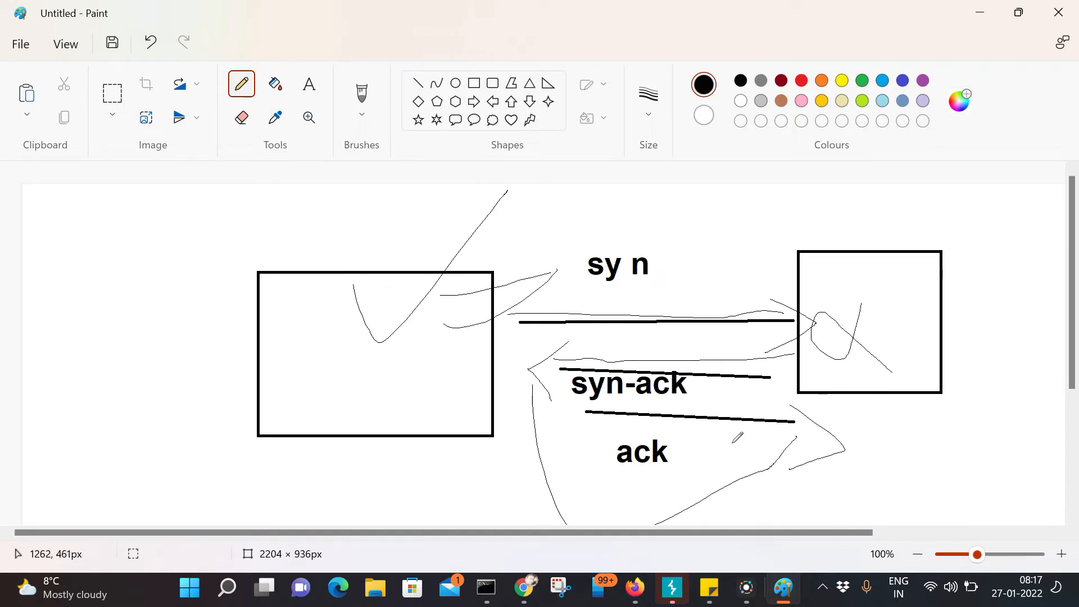
mouse_move(731, 458)
mouse_down()
mouse_move(540, 430)
mouse_move(733, 228)
mouse_move(726, 402)
mouse_up()
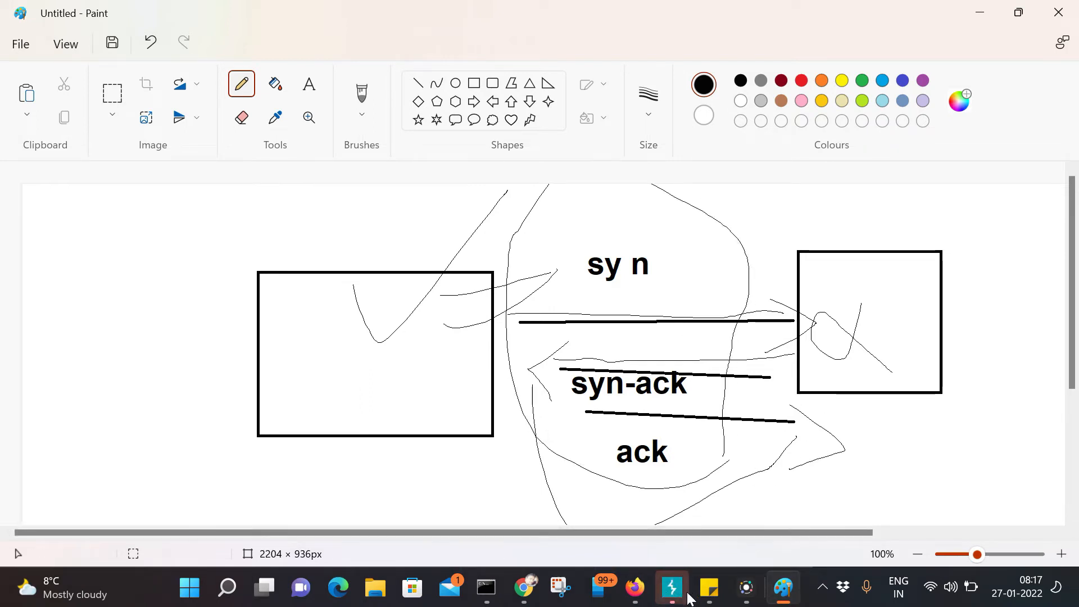
- Switch back to Wireshark and examine the SYN, ACK and SYN-ACK packets exchanged with 204.13.201.47
mouse_move(668, 594)
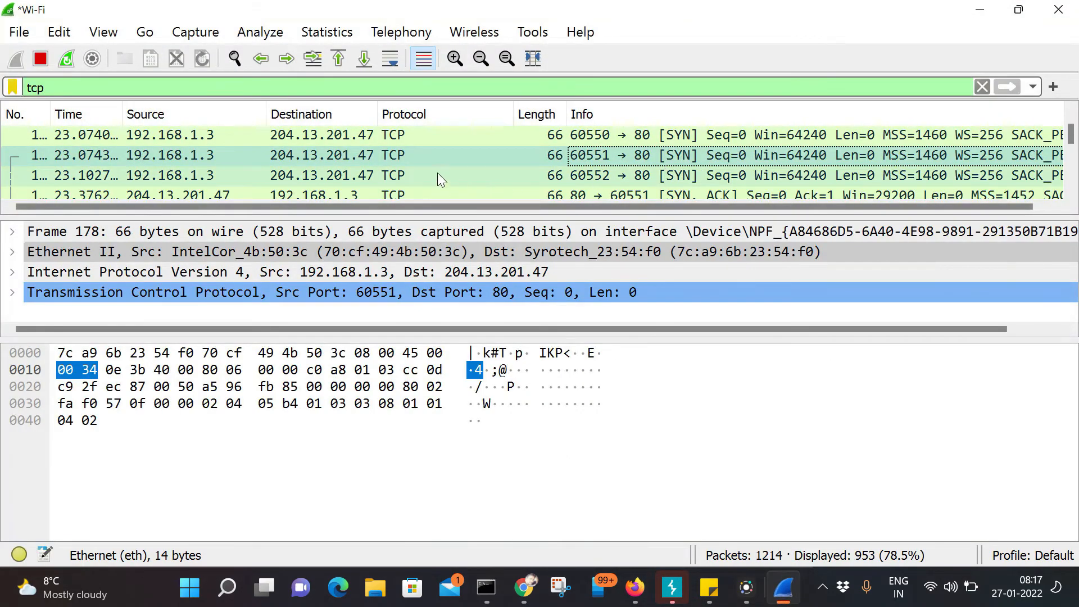
click(438, 175)
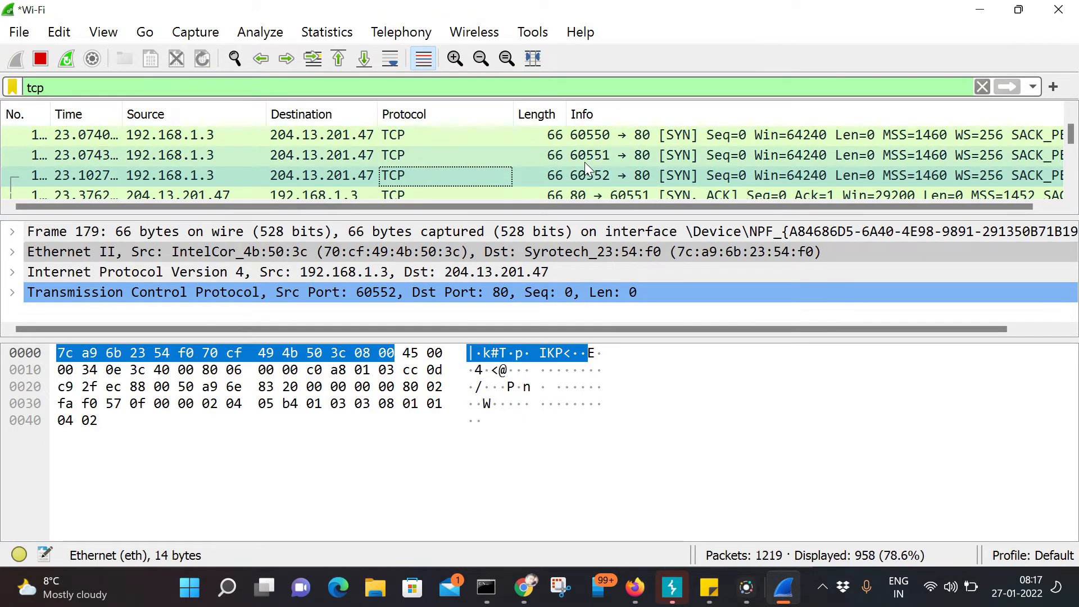
scroll(584, 162, down, 2)
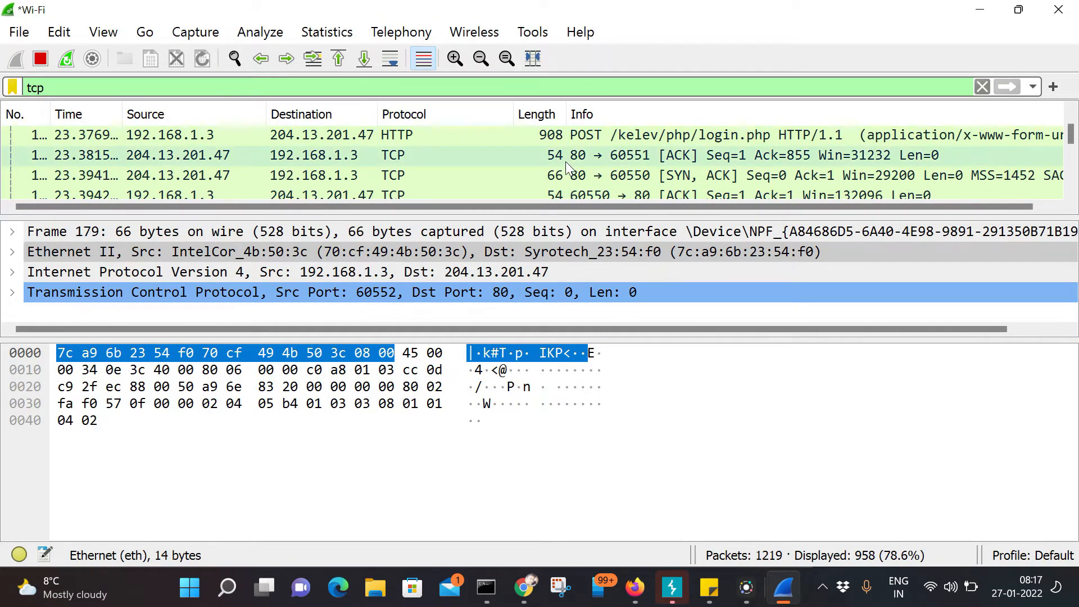
click(562, 159)
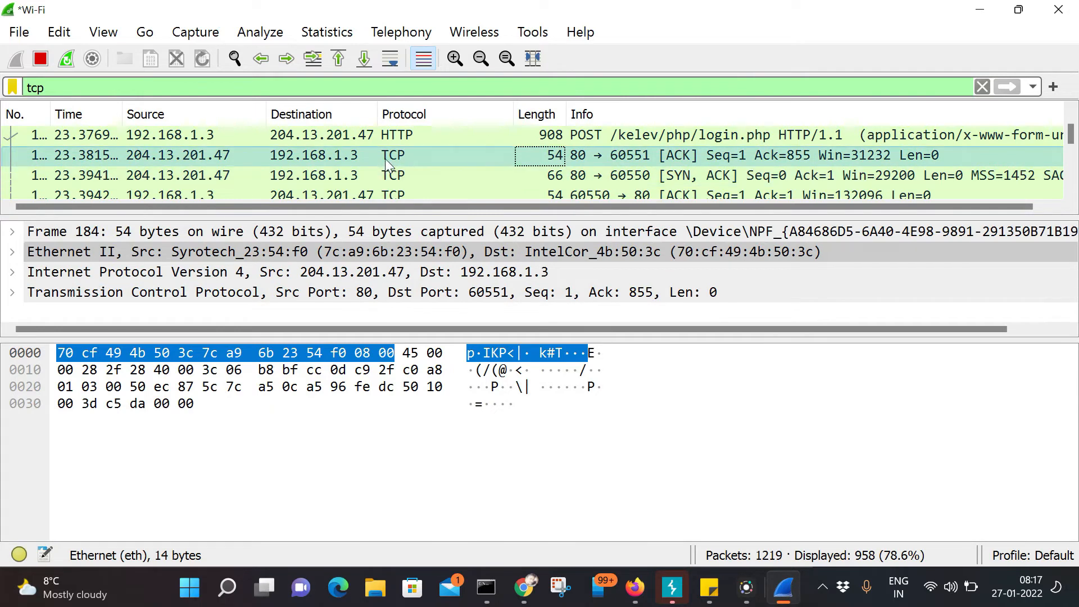
click(450, 167)
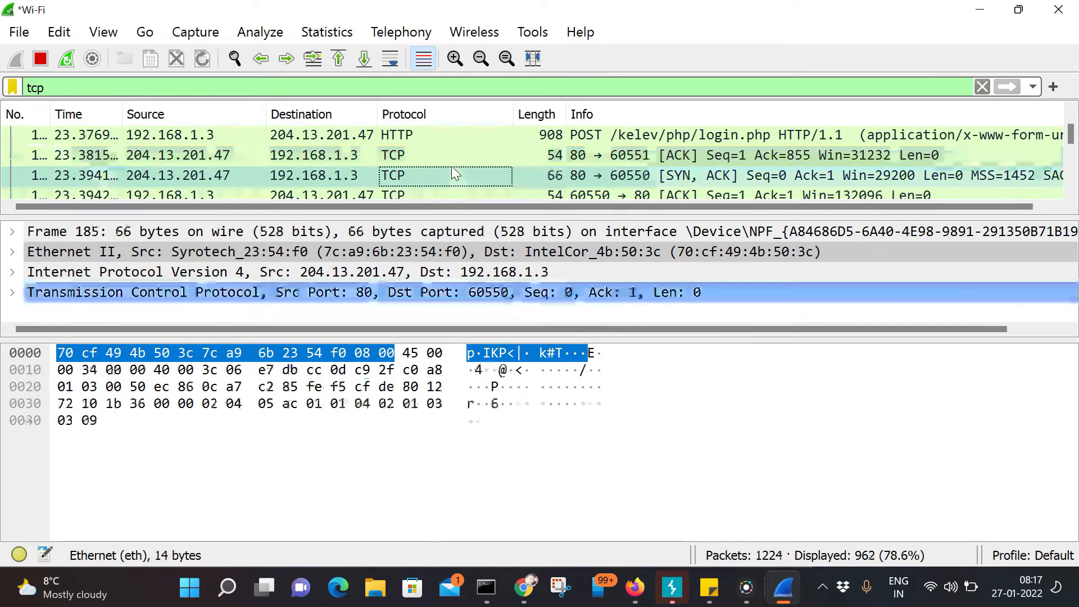
scroll(450, 167, down, 1)
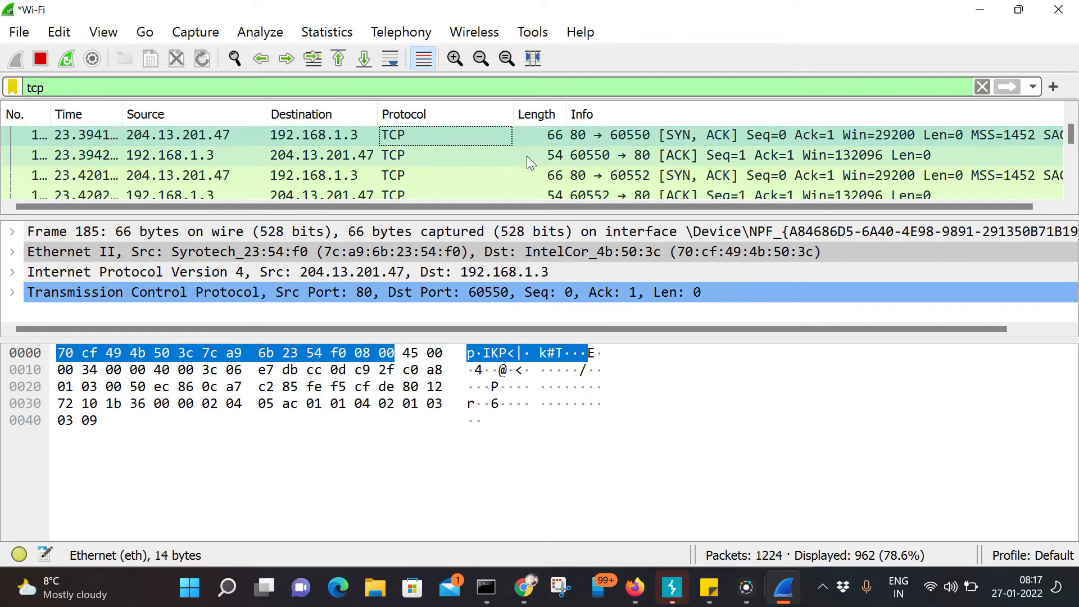
- Examine the server's data segments for port 60551, inspecting the FIN, ACK packet and the PSH, ACK packet
scroll(525, 182, down, 3)
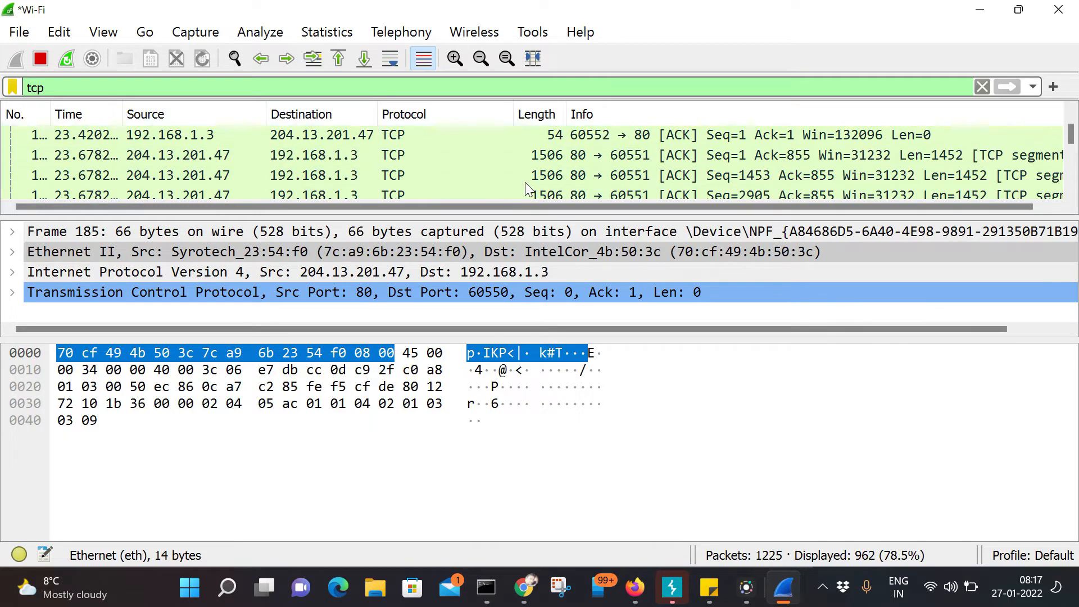
scroll(522, 179, down, 2)
click(517, 136)
scroll(517, 151, up, 2)
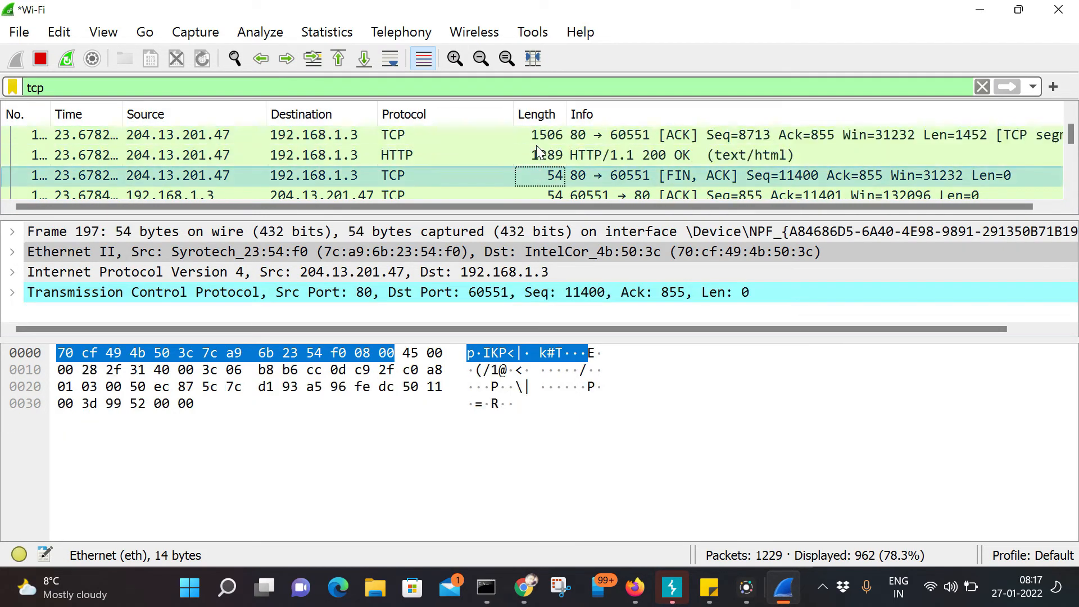
click(523, 137)
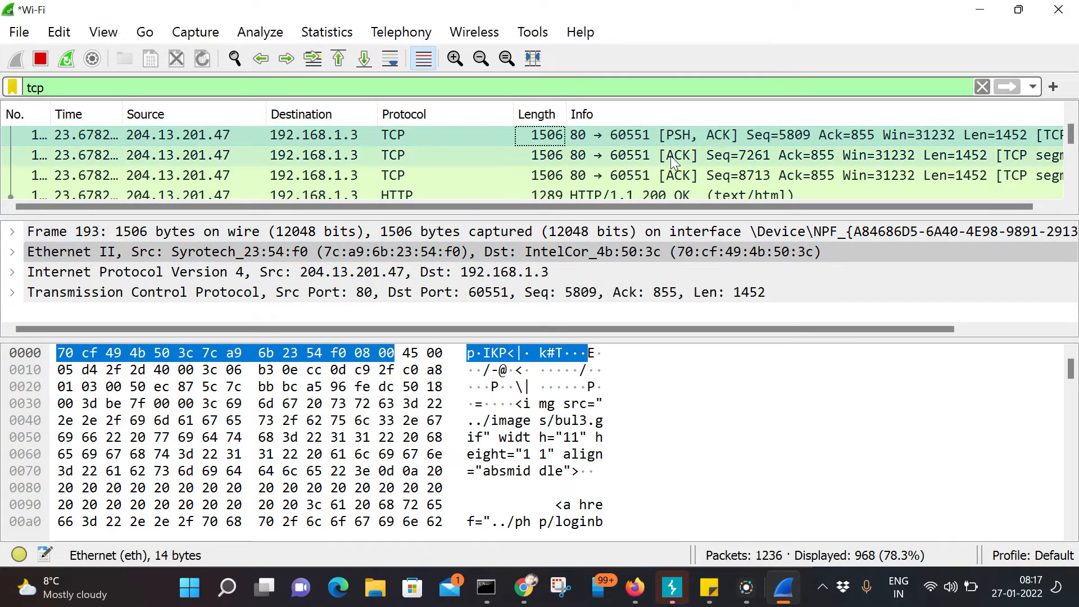
- Examine the FIN, ACK packets closing the port 60551 connection and the final ACK from 204.13.201.47
scroll(636, 160, down, 2)
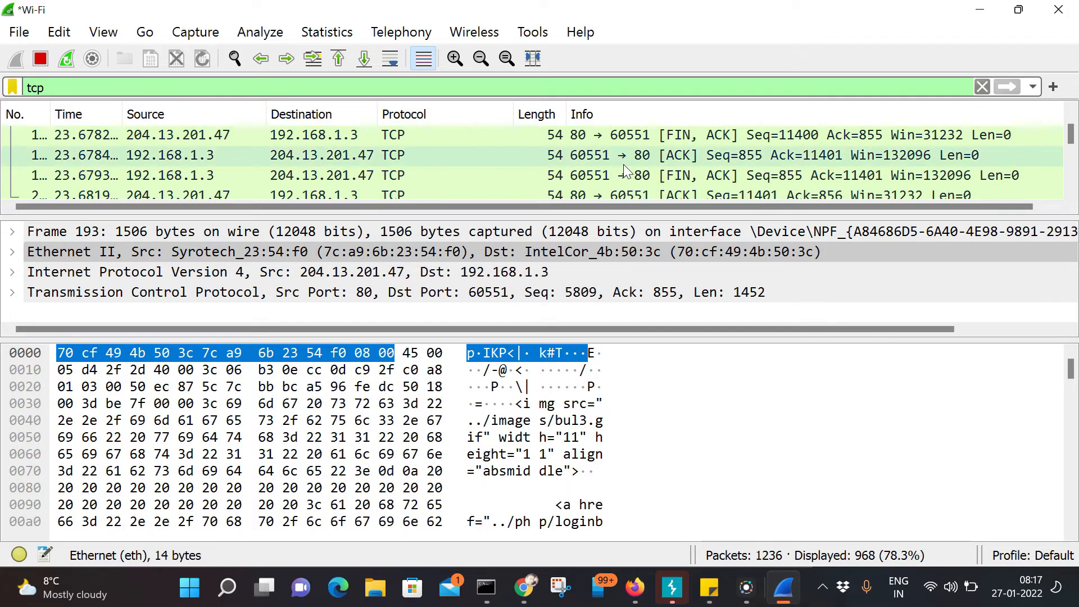
click(624, 136)
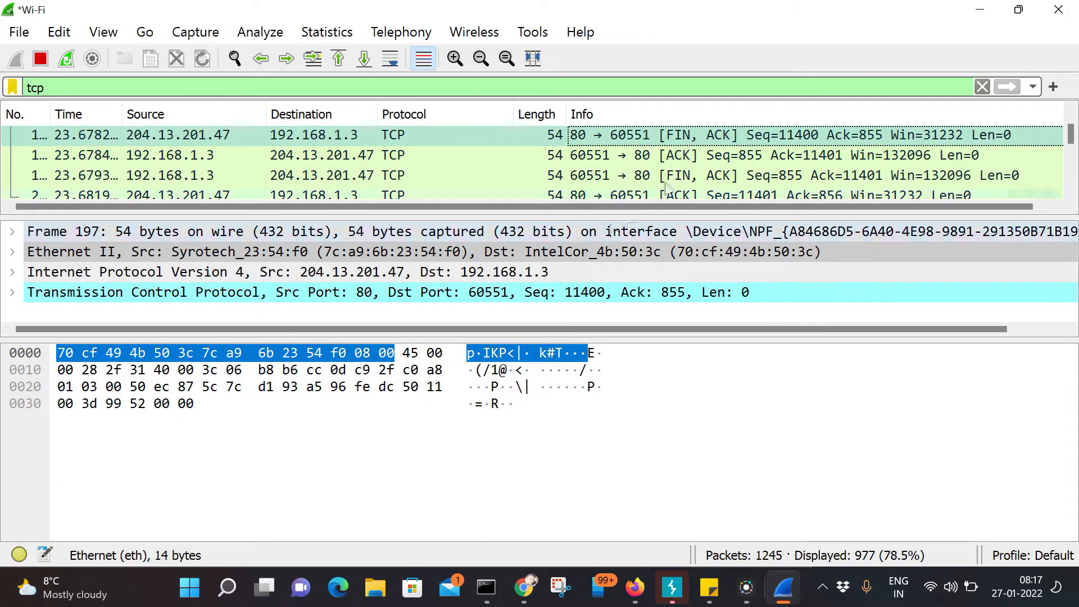
scroll(679, 169, up, 1)
scroll(680, 169, down, 1)
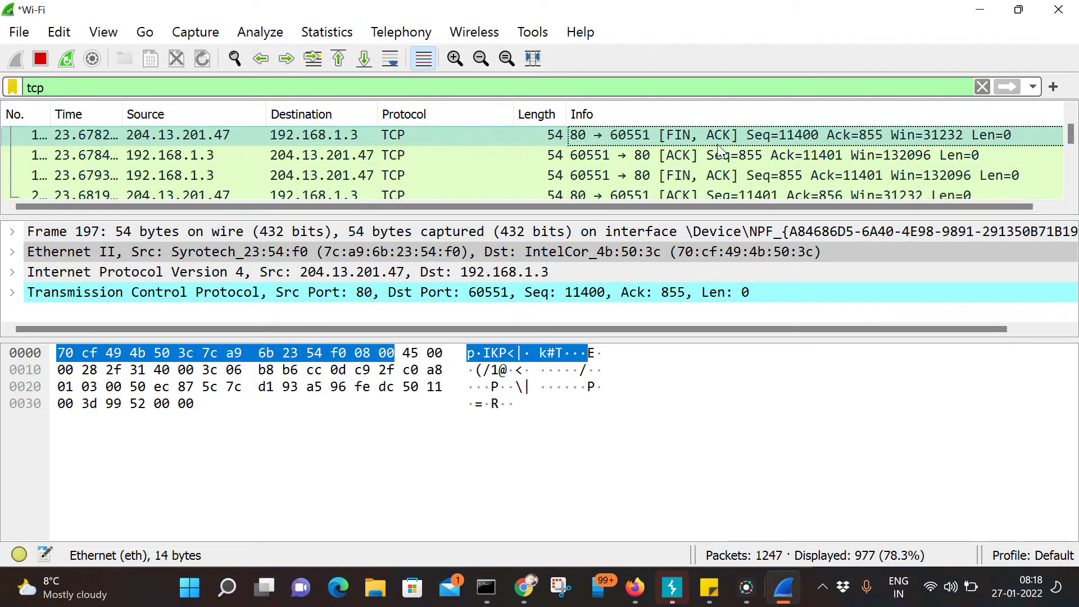
scroll(704, 162, down, 1)
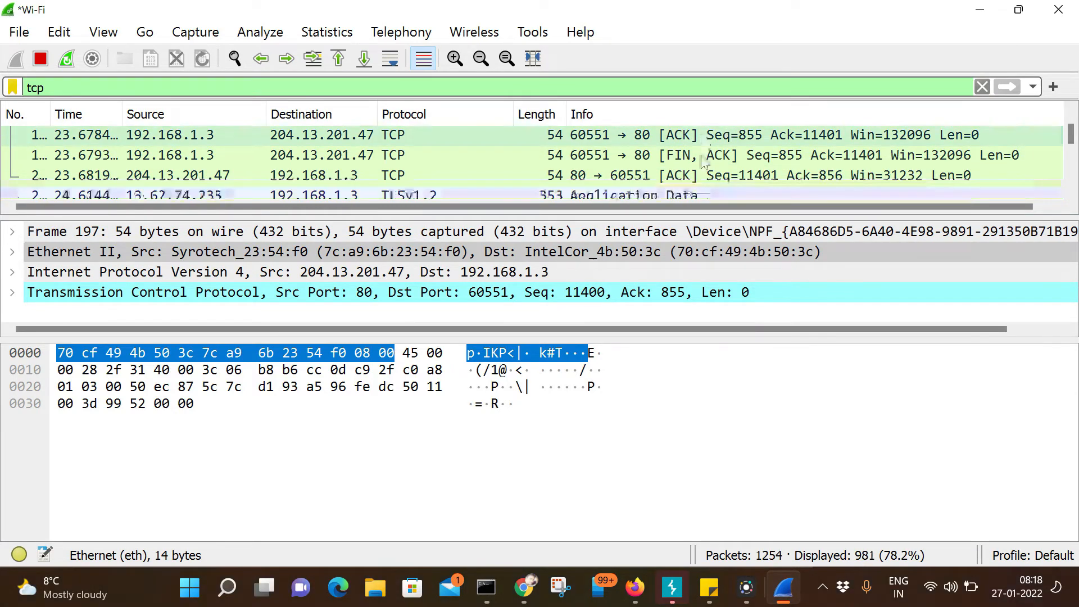
click(700, 155)
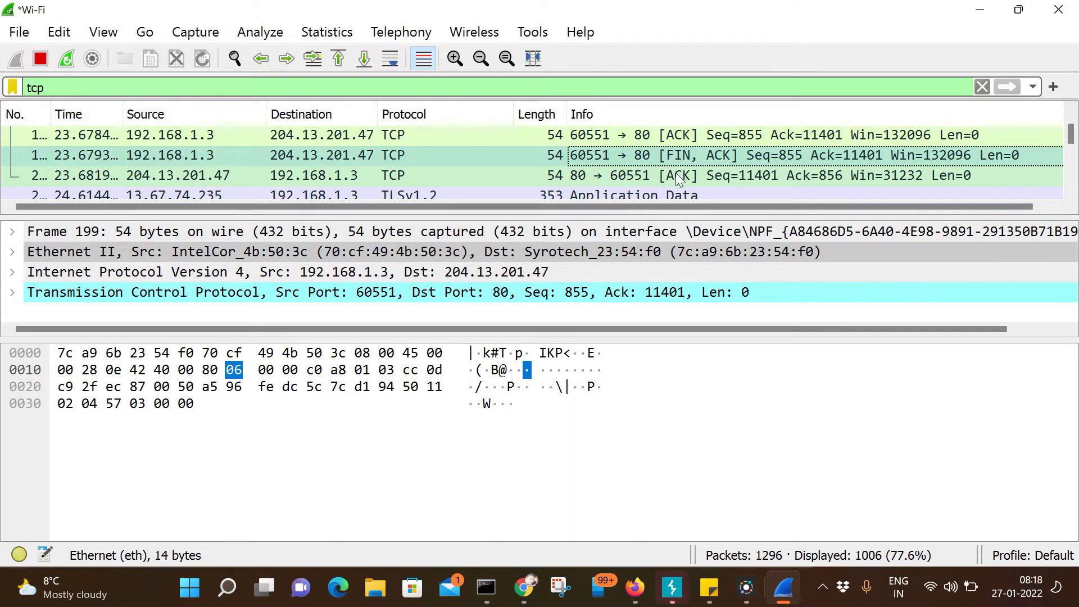
scroll(679, 176, down, 1)
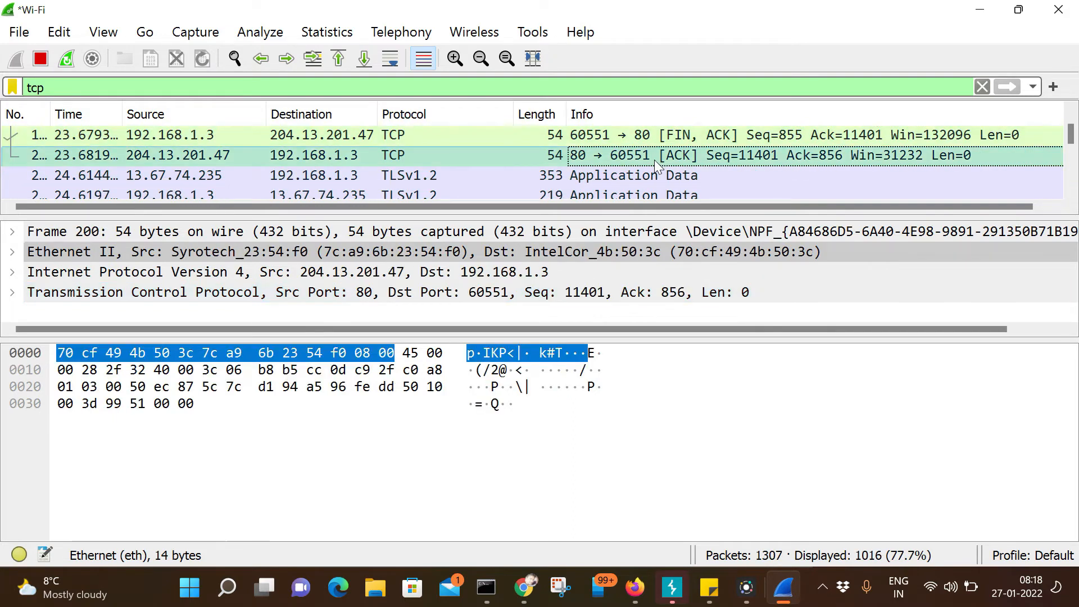
click(575, 176)
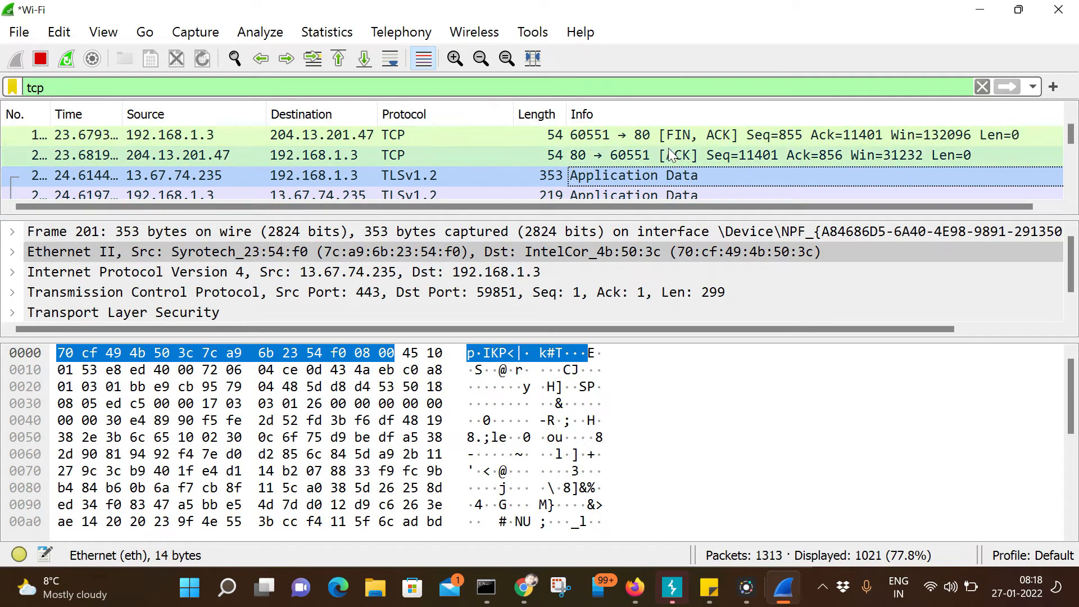
click(692, 155)
- Find the handshake from port 60549 to 104.244.42.66, inspect its SYN packet, and review the packets that follow
scroll(694, 155, up, 10)
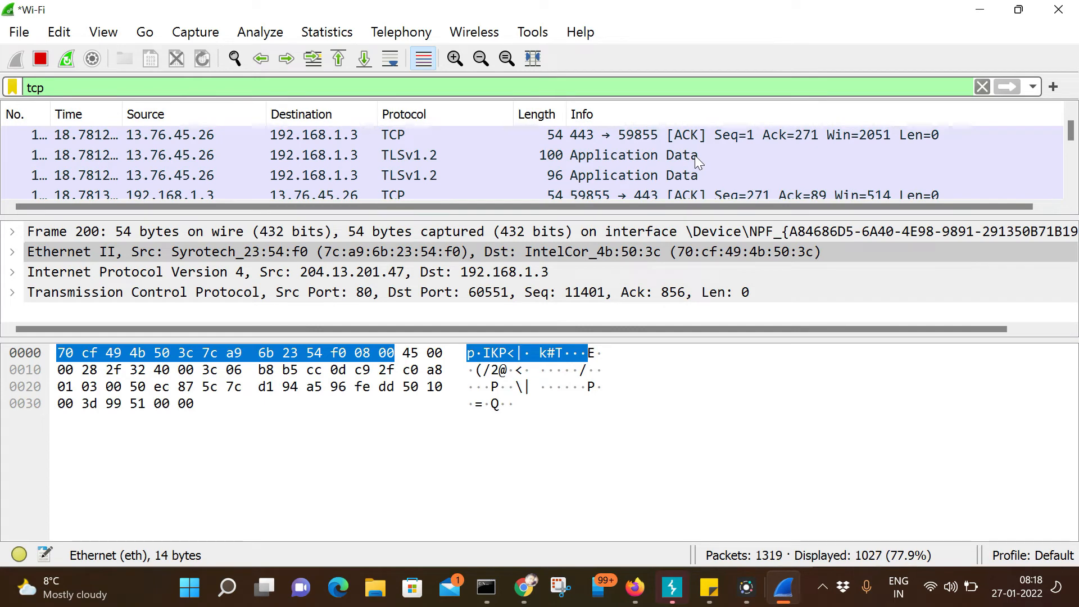
scroll(694, 155, down, 2)
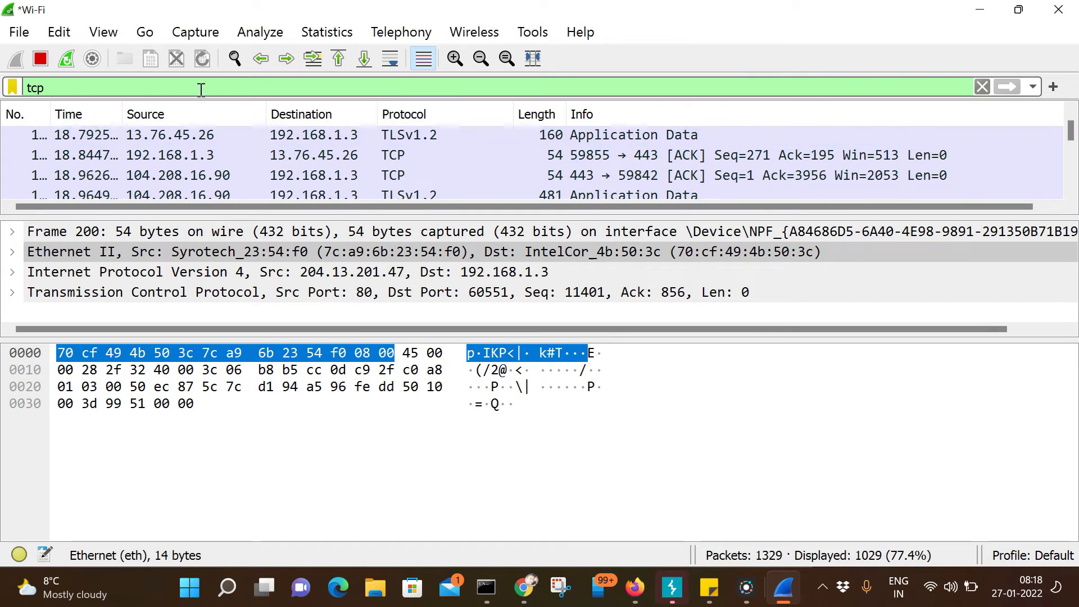
scroll(716, 160, down, 3)
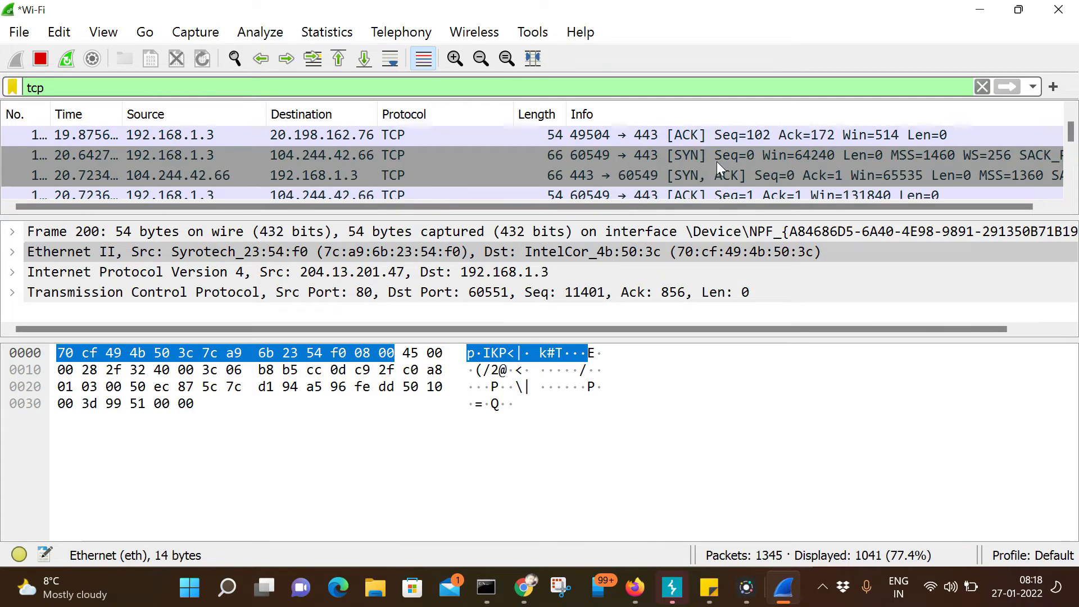
click(670, 157)
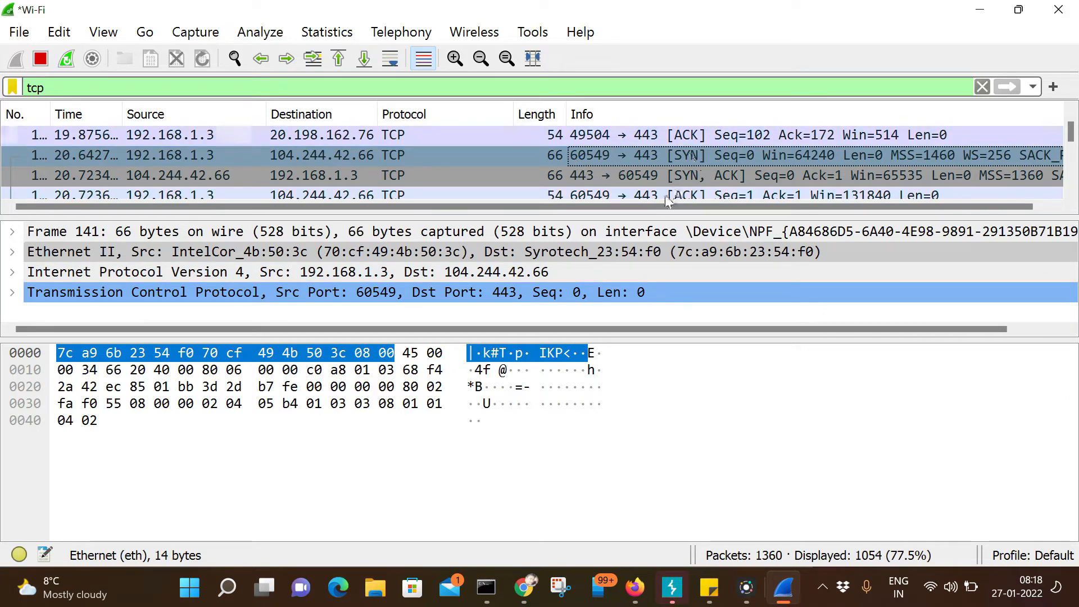
scroll(665, 195, down, 5)
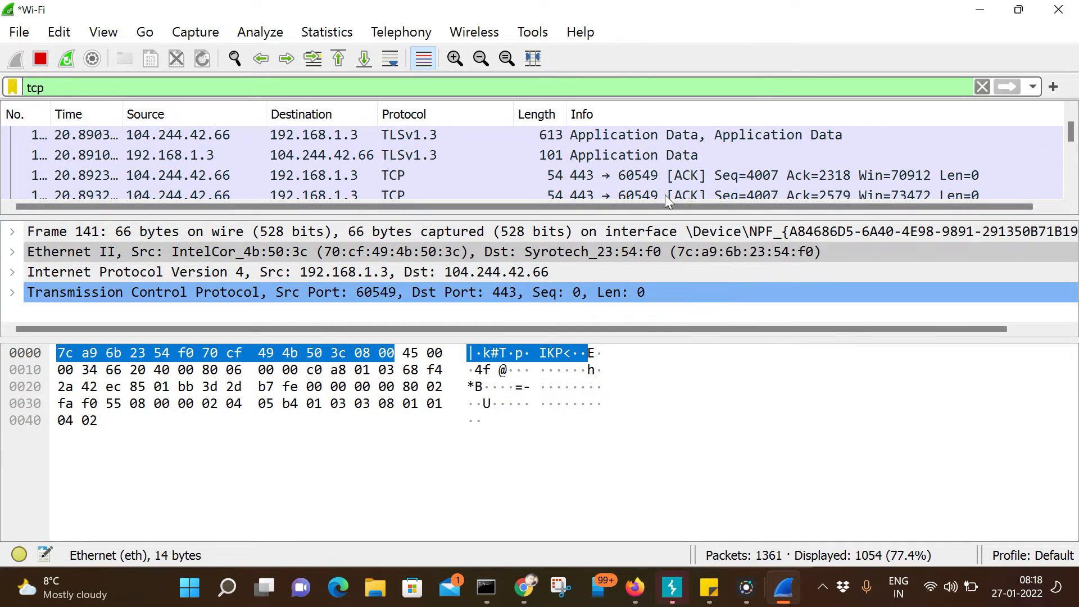
scroll(612, 177, up, 5)
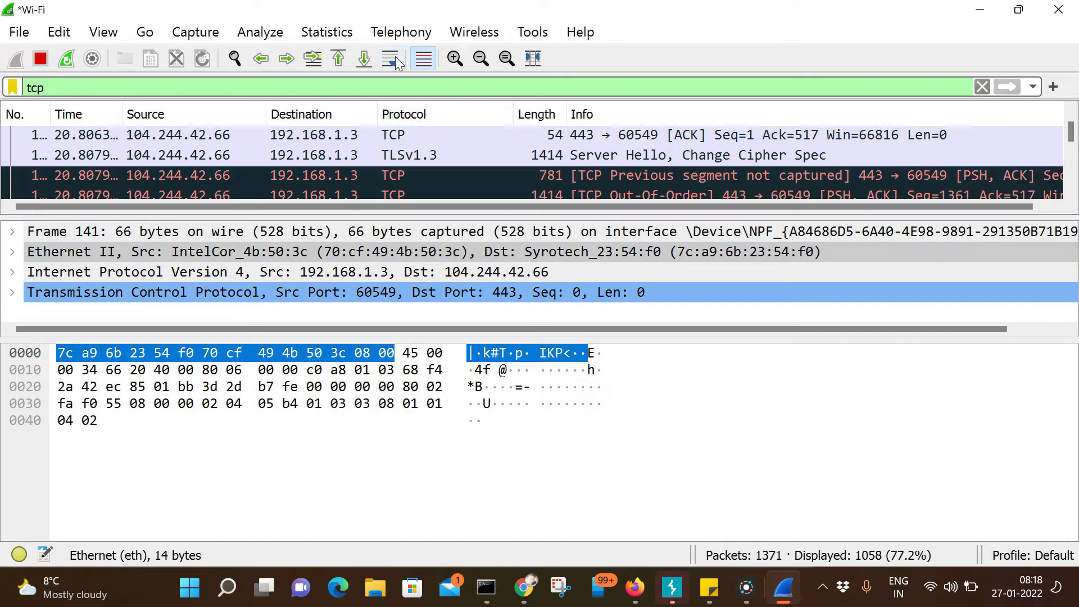
- View the capture's Endpoints statistics, highlight Ethernet address 7c:a9:6b:23:54:f0, and close the window
click(328, 31)
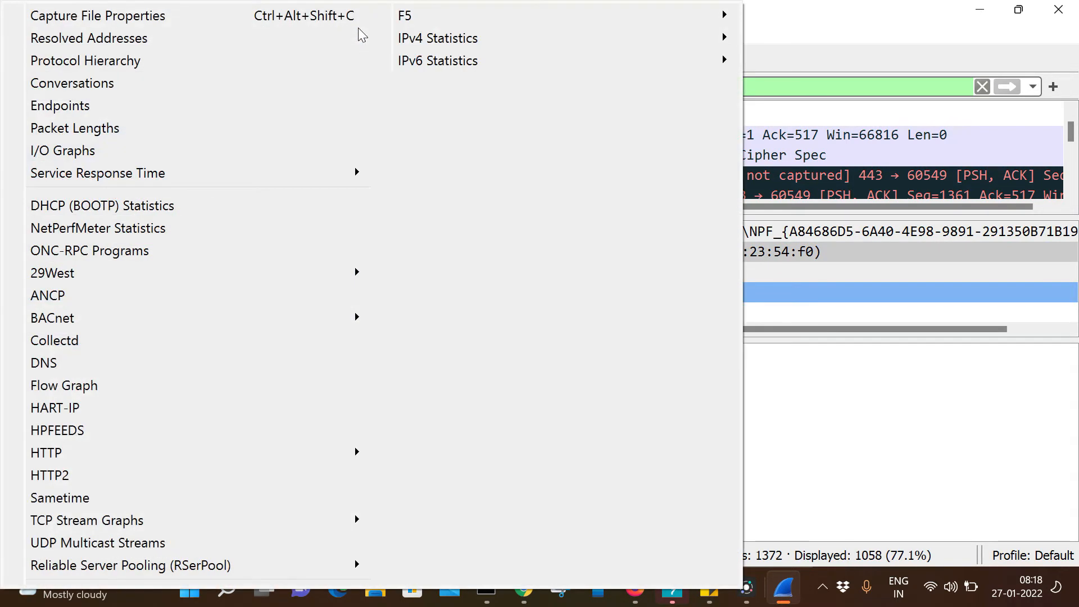
click(79, 111)
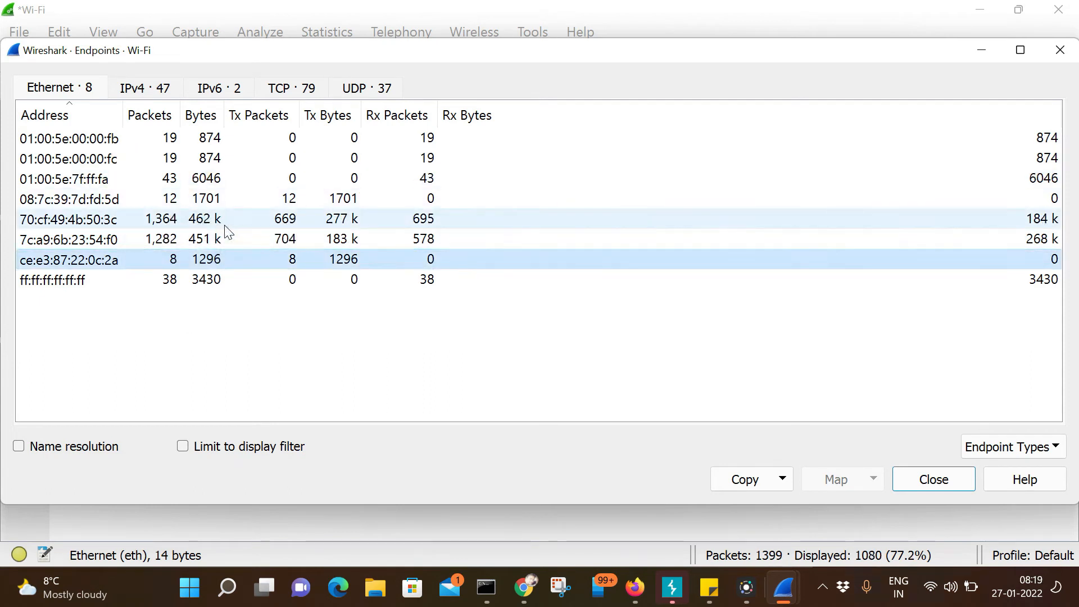
click(156, 240)
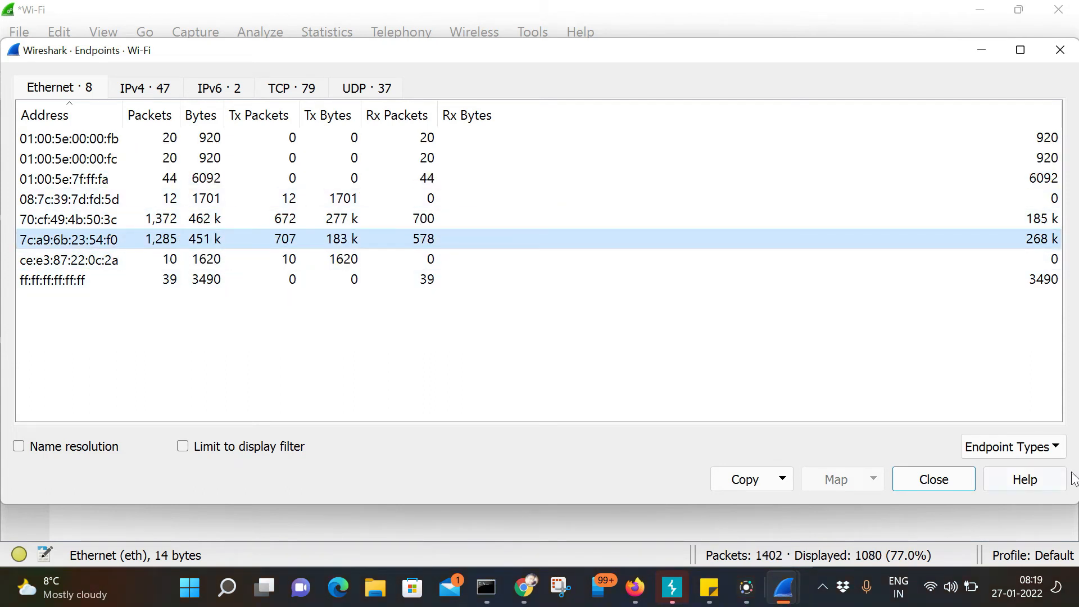
click(946, 487)
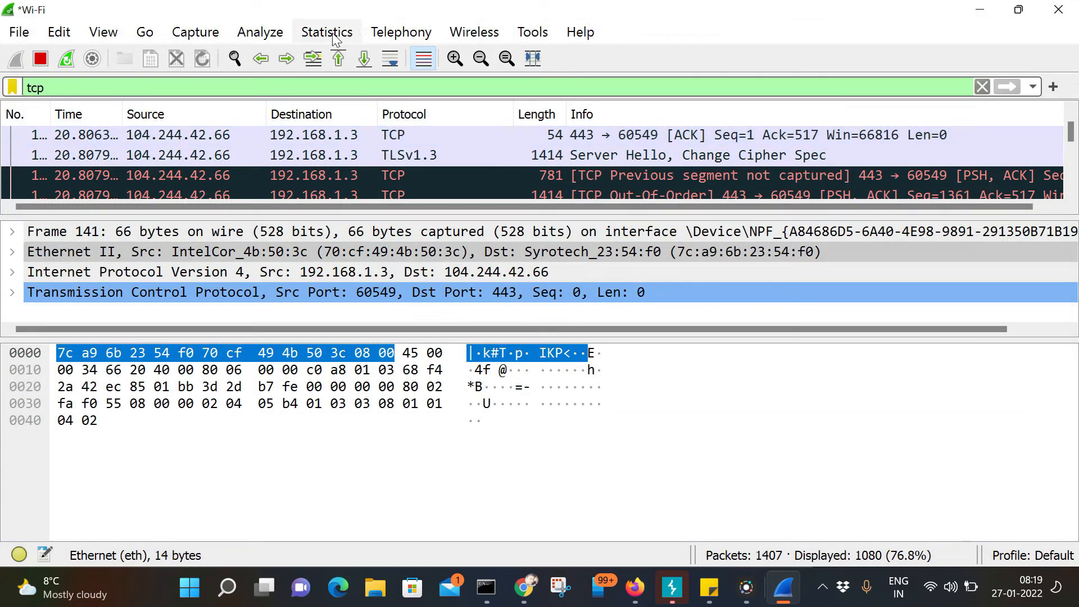
- Review the IPv4 All Addresses statistics through the whole address list, and close the window
click(330, 32)
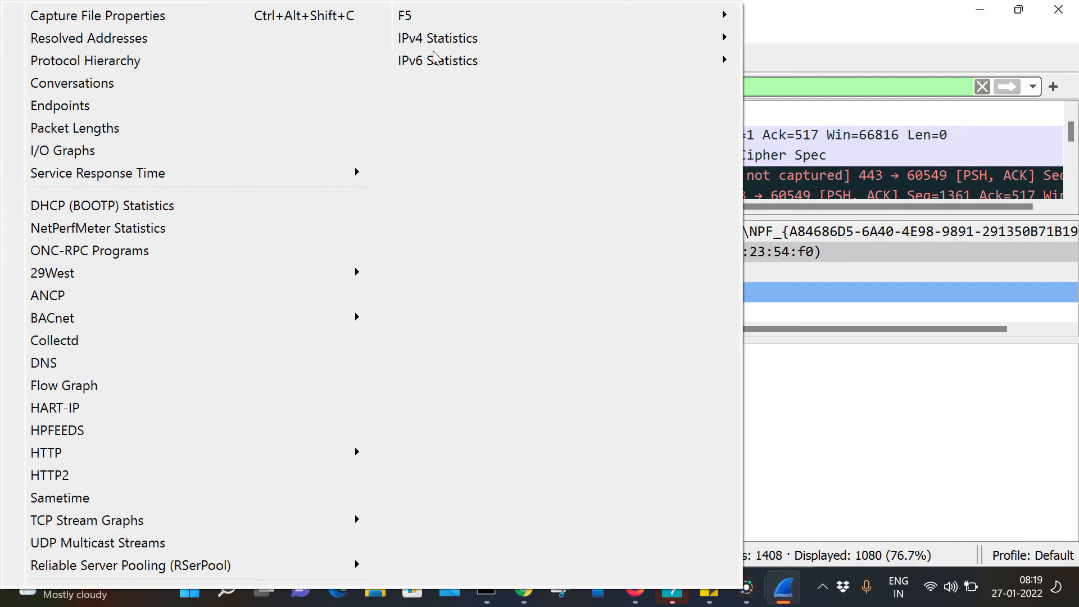
mouse_move(428, 43)
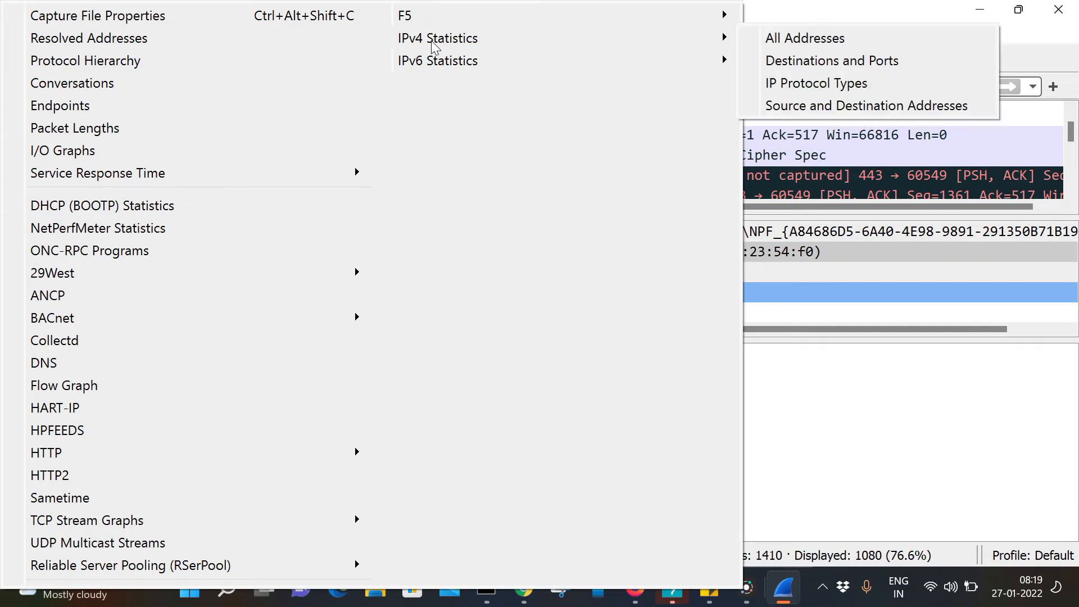
click(791, 44)
scroll(345, 289, down, 10)
scroll(344, 289, up, 10)
click(168, 116)
scroll(212, 115, down, 10)
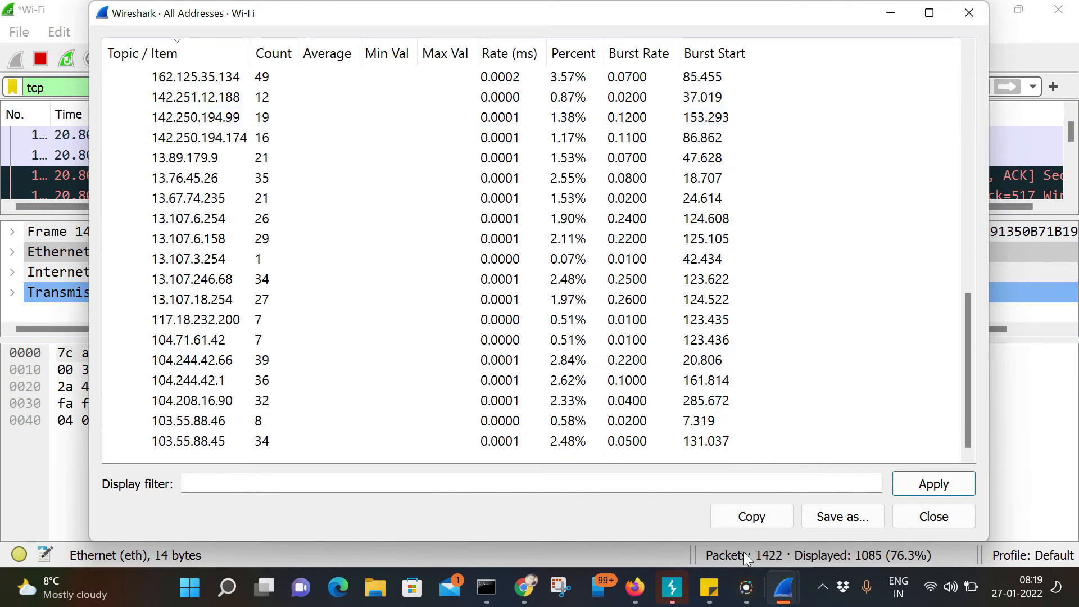
click(934, 517)
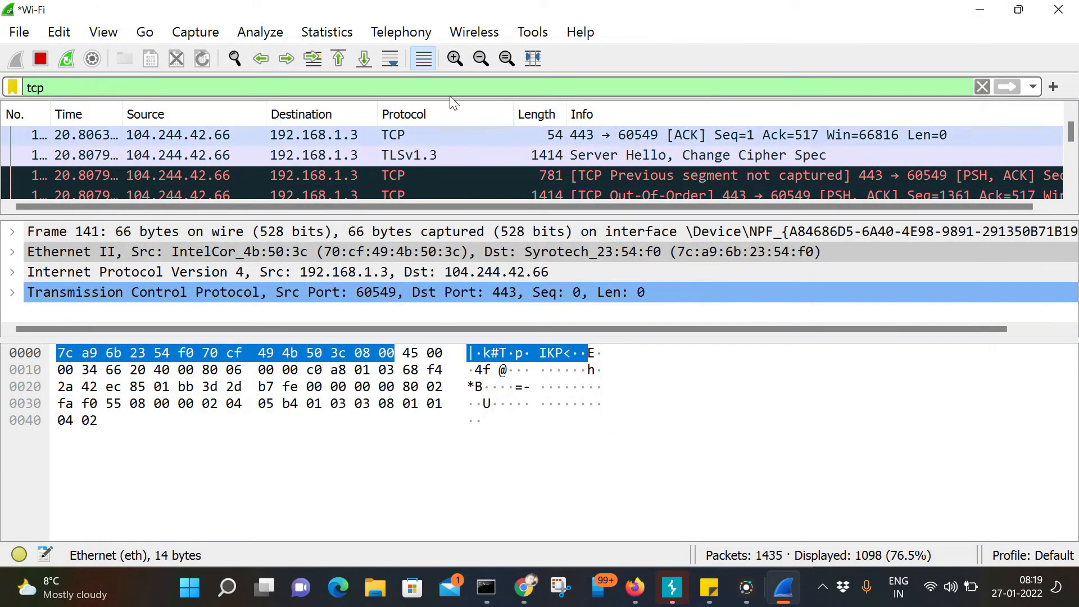
- View the Time Sequence (Stevens) graph of the selected TCP stream zoomed out, and close it
click(332, 33)
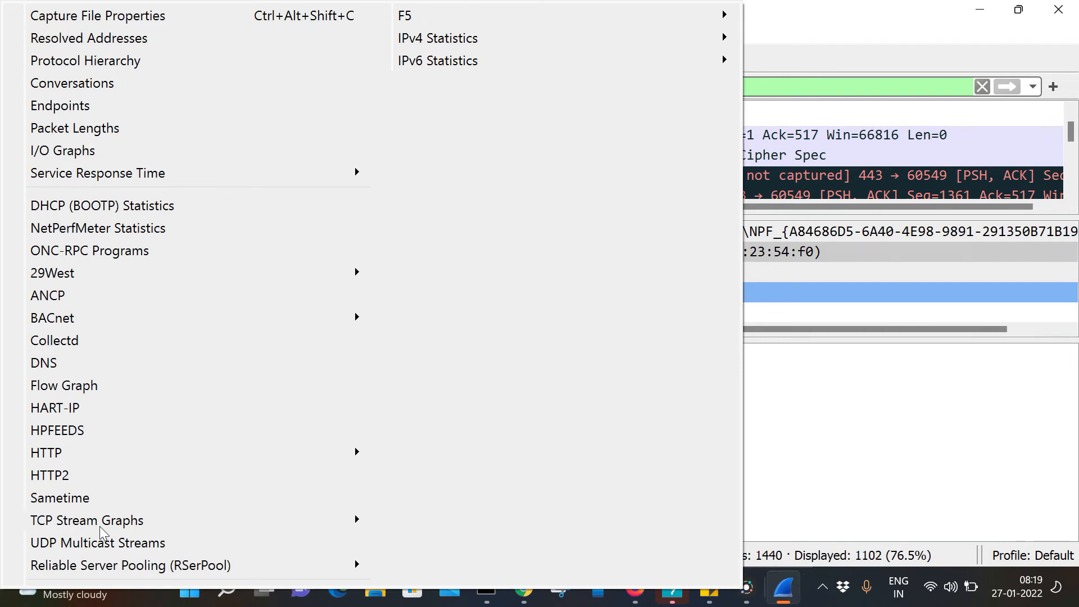
mouse_move(101, 528)
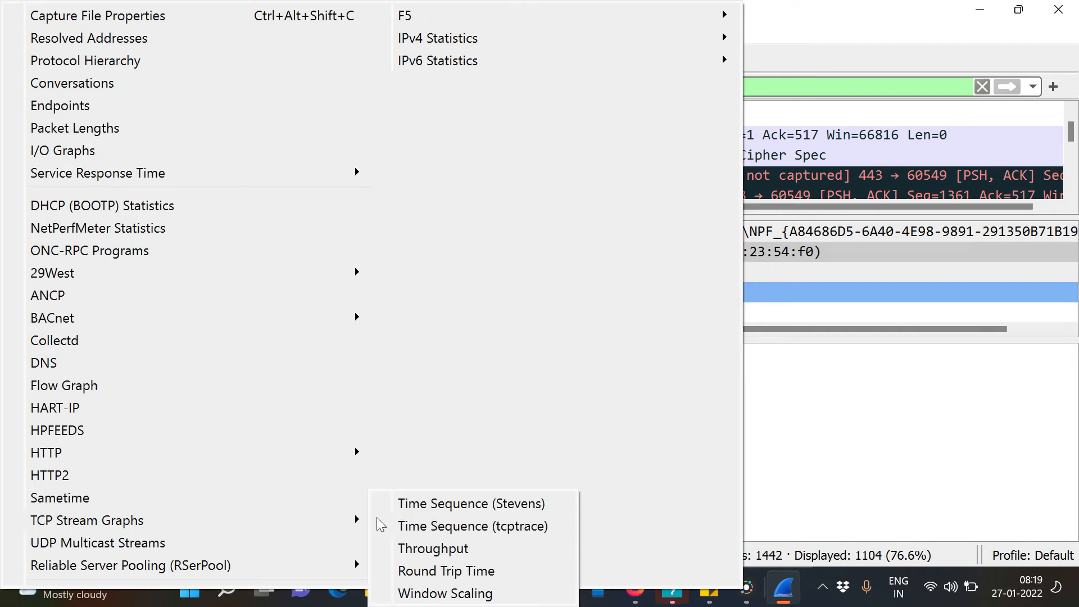
click(449, 505)
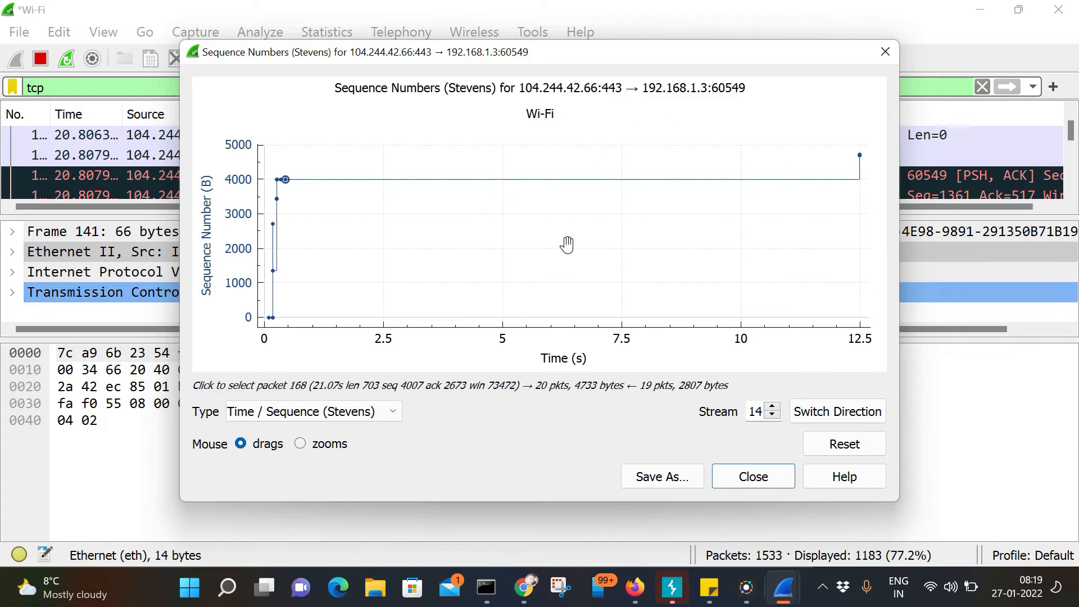
scroll(570, 354, down, 2)
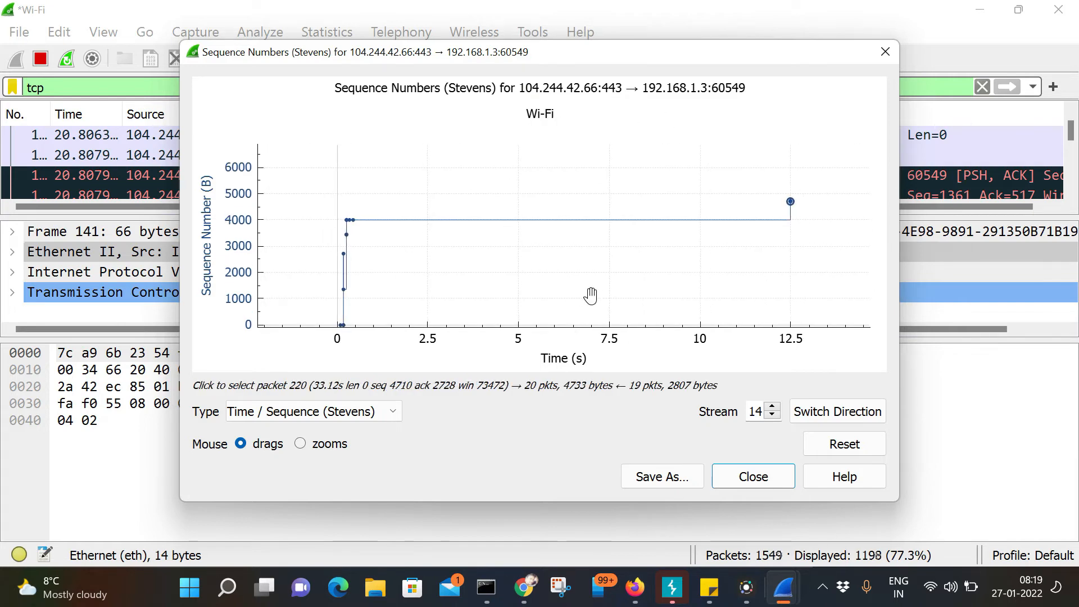
scroll(590, 295, down, 2)
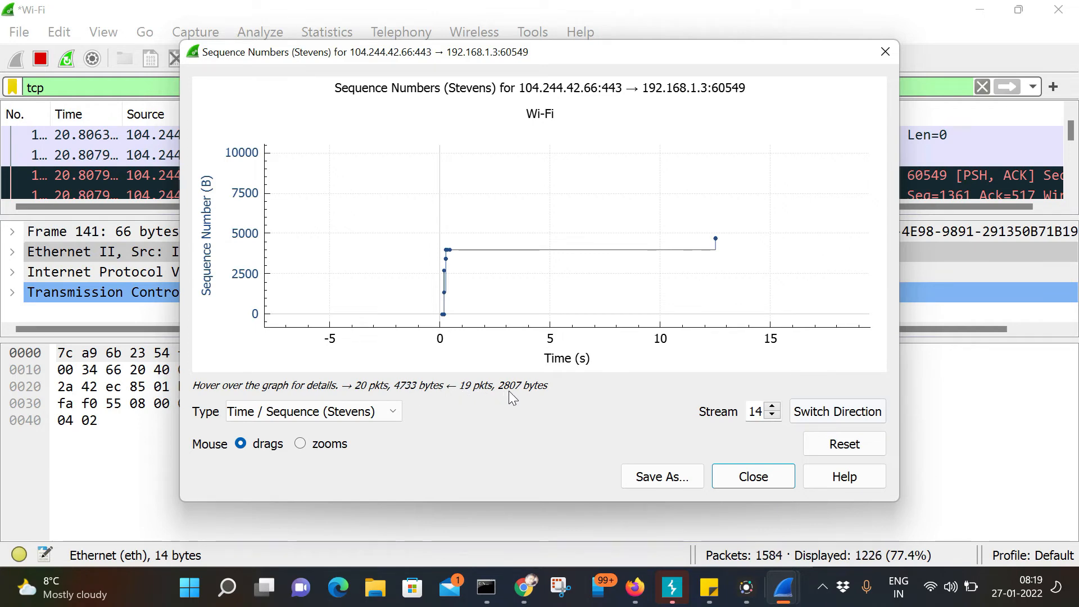
click(780, 476)
click(318, 27)
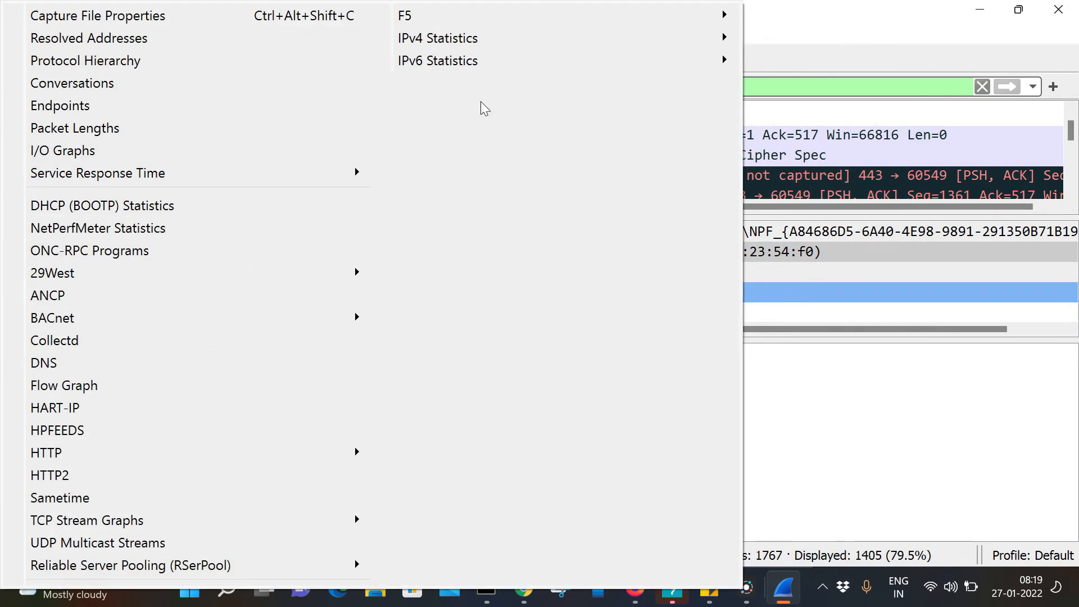
click(808, 45)
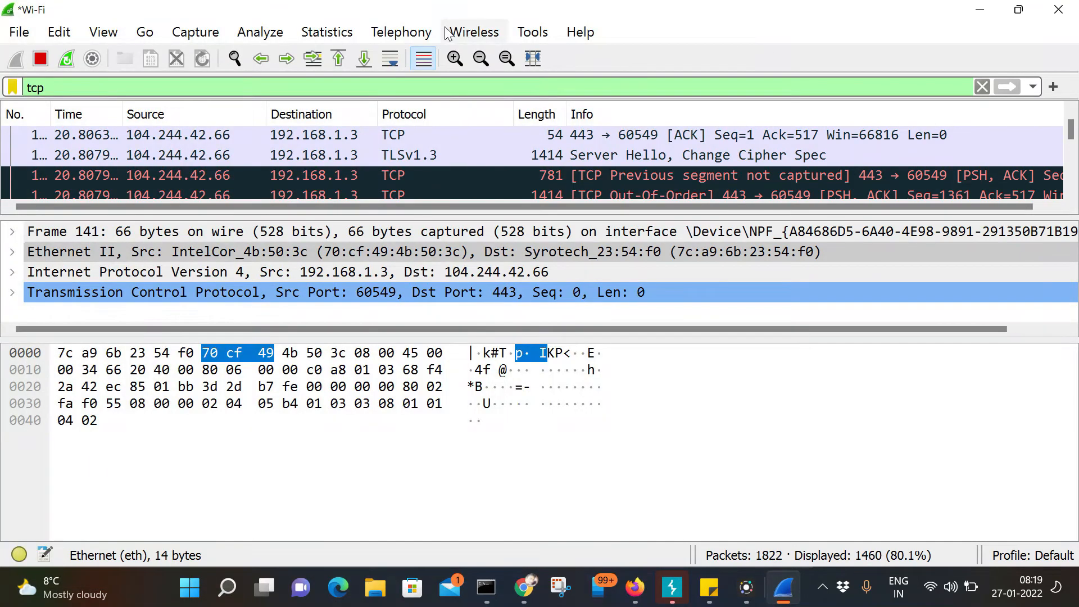
- Open the Firewall ACL Rules for the selected SYN packet and look over the generated Netfilter (iptables) rules
click(481, 33)
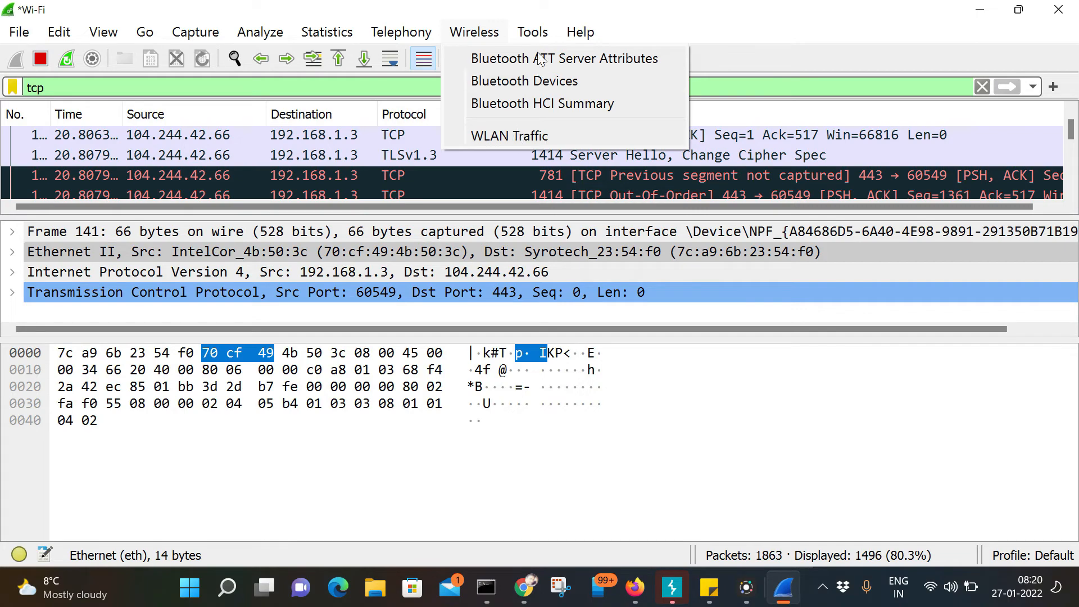
mouse_move(536, 42)
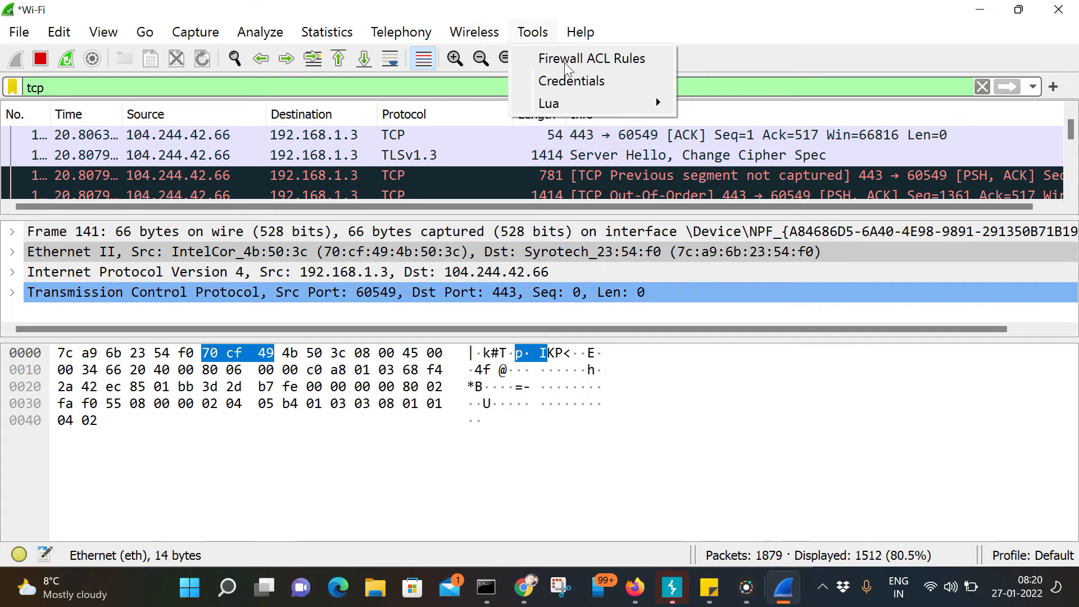
click(566, 66)
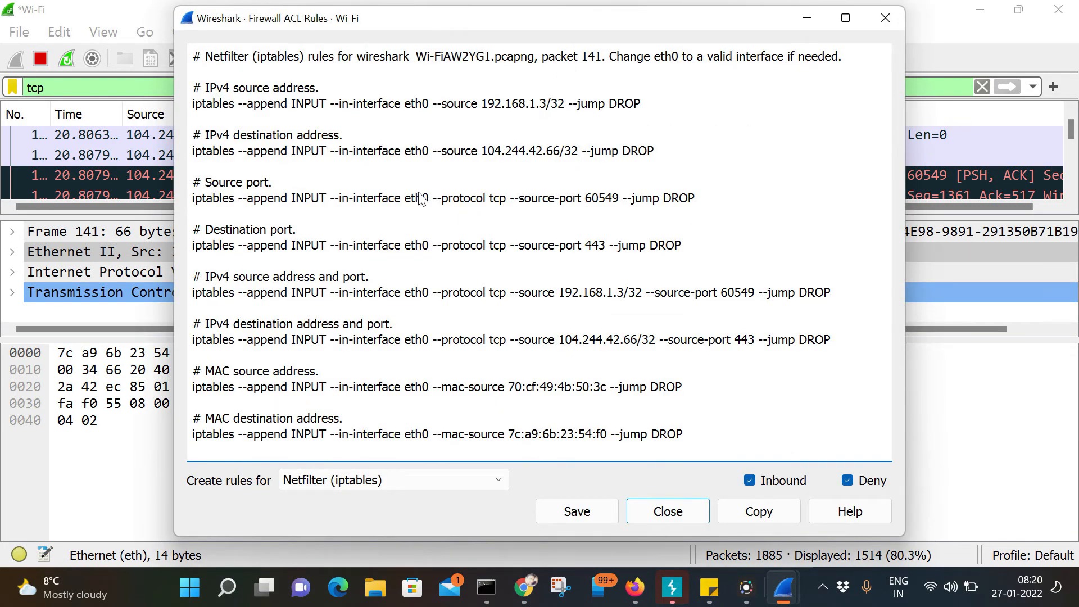
drag(210, 57, 434, 234)
click(522, 363)
- Review the firewall rule formats offered for packet 141 and highlight part of the Netfilter (iptables) heading line
click(428, 478)
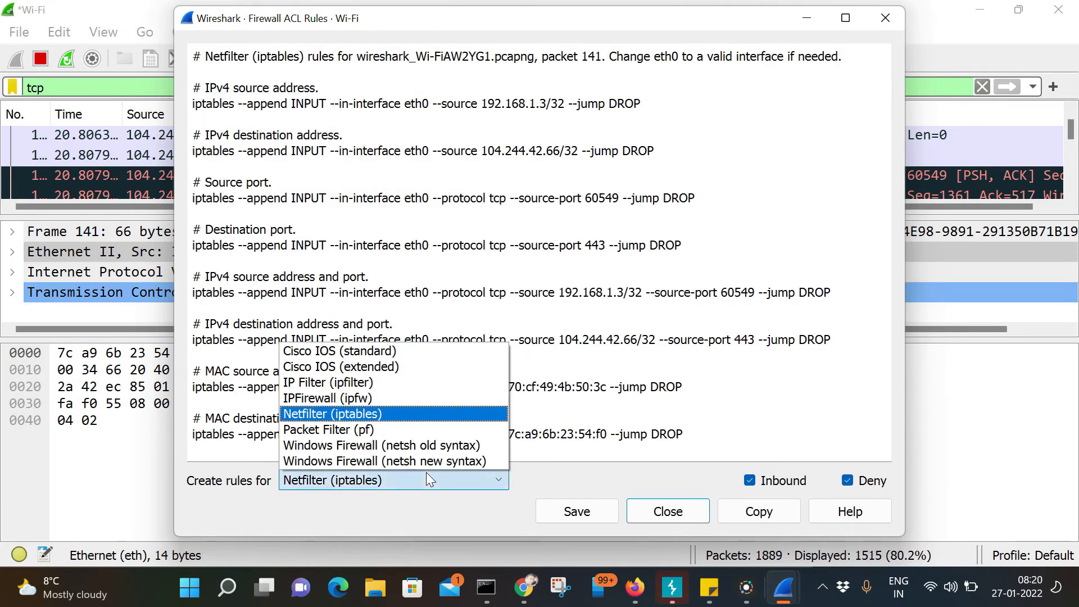
click(387, 226)
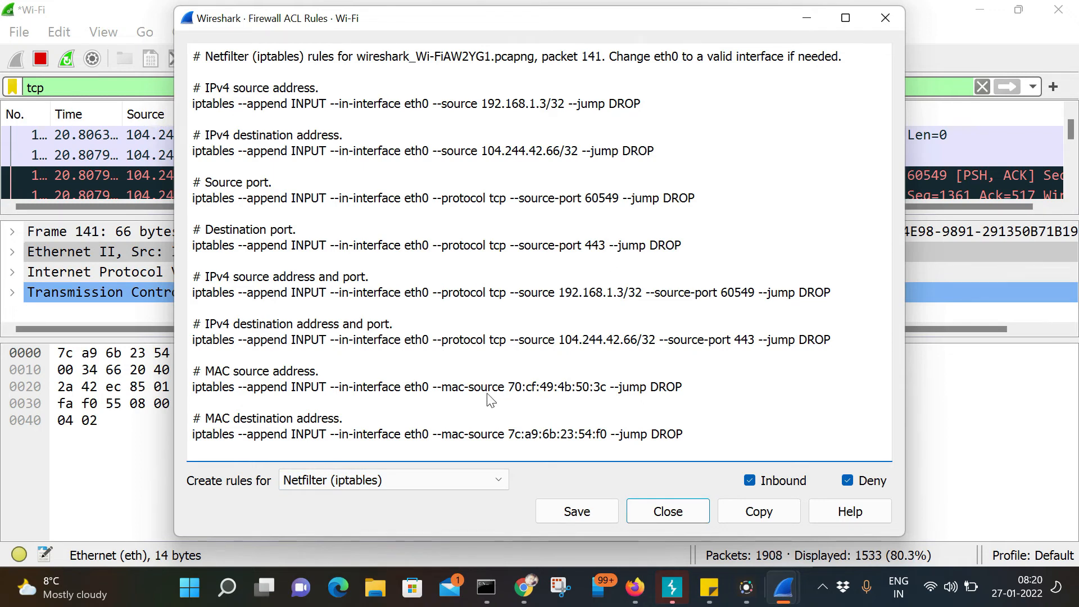
click(365, 477)
click(660, 281)
drag(248, 60, 360, 63)
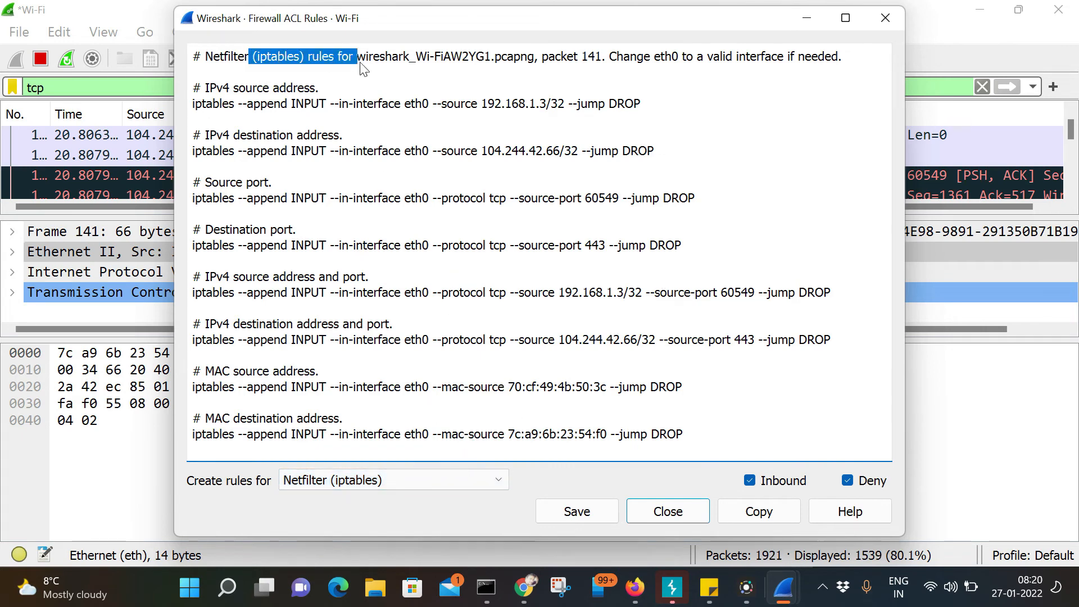
- Generate the ACL rules in Windows Firewall (netsh new syntax), highlight the whole rule text, and close the rules window
click(428, 482)
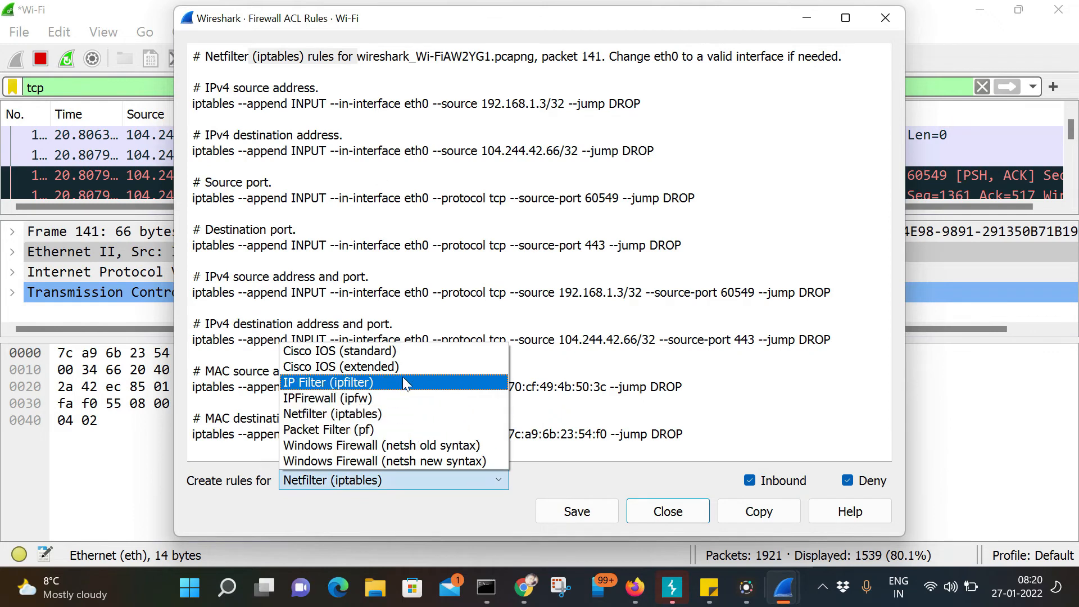
click(405, 460)
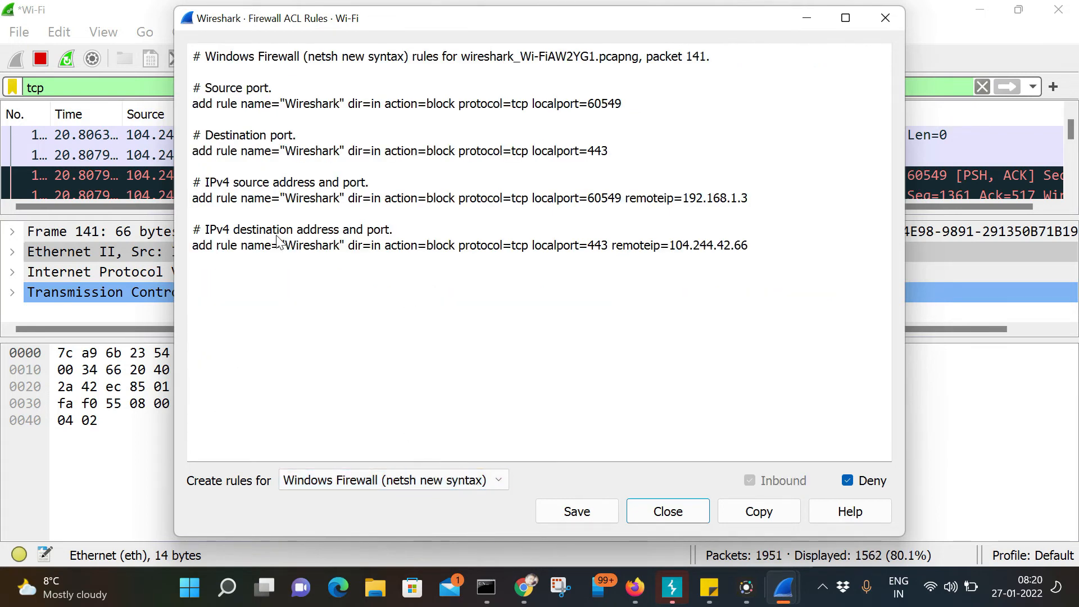
drag(198, 247, 579, 248)
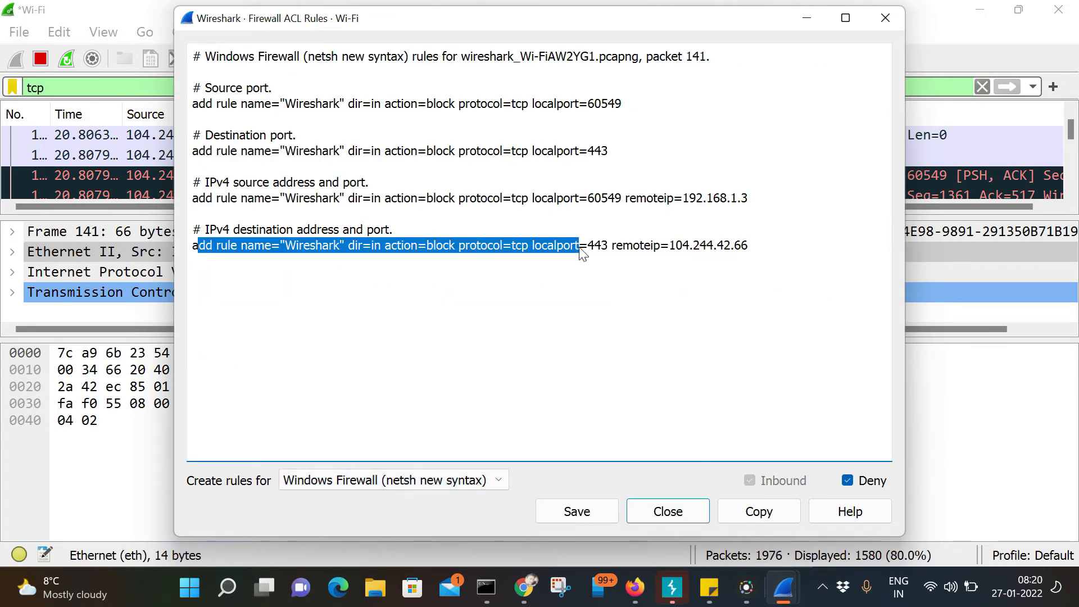
click(698, 276)
drag(771, 253, 268, 39)
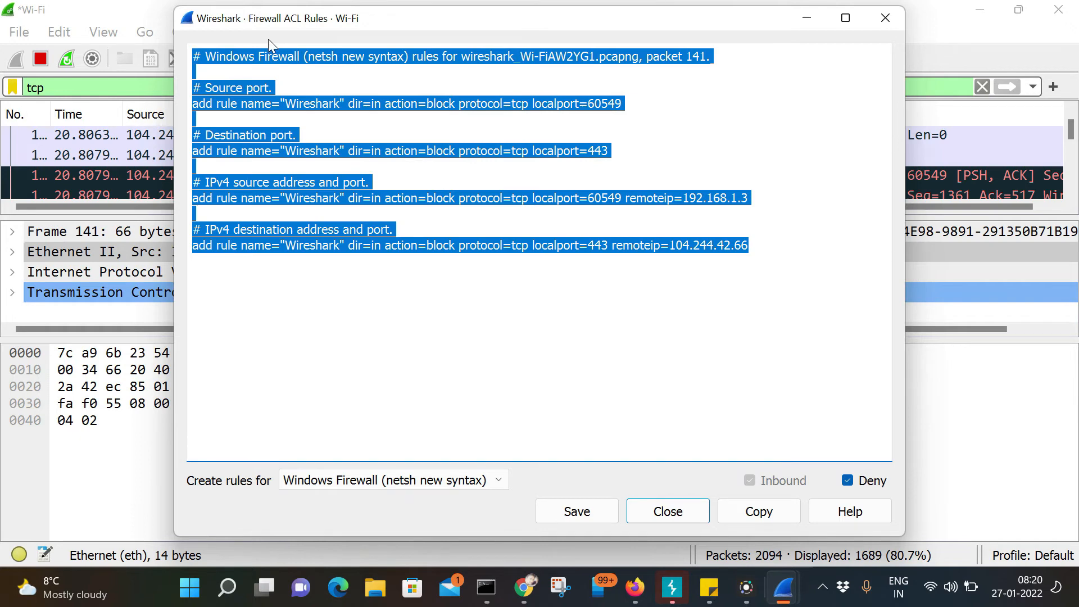
click(471, 145)
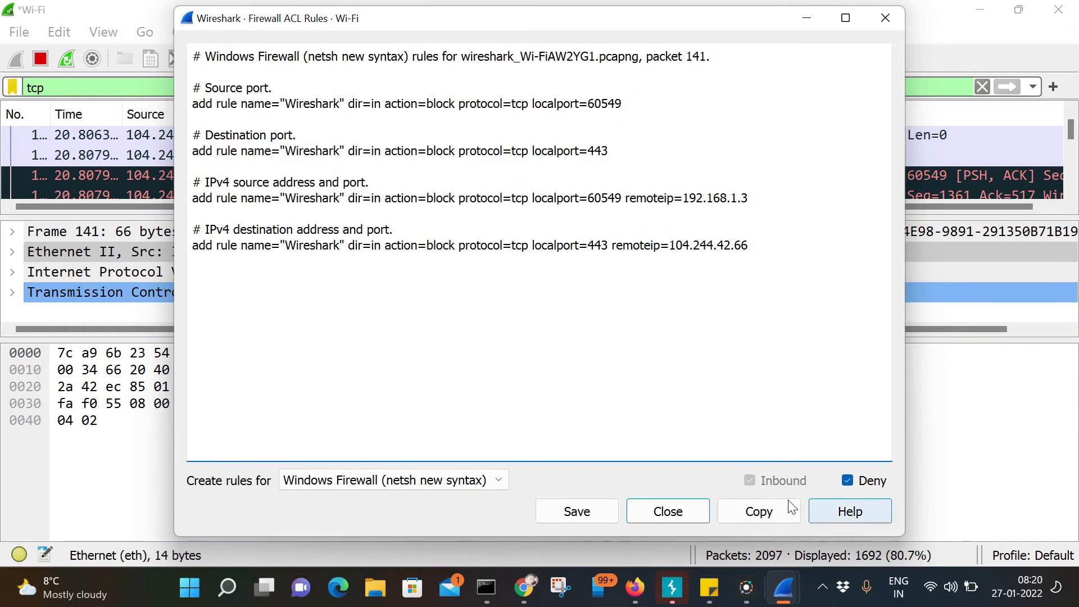
click(668, 511)
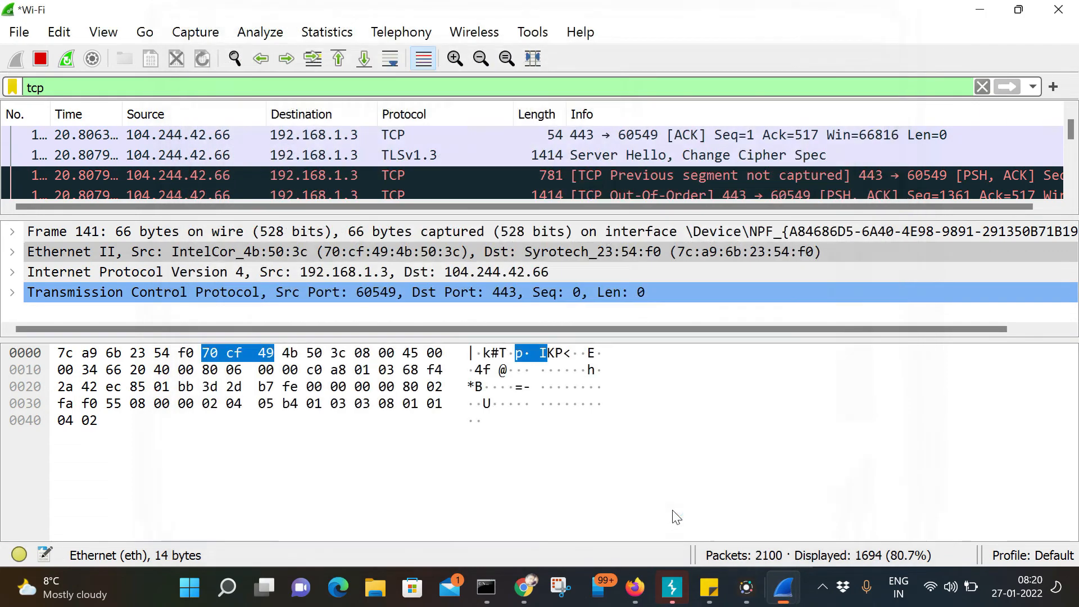
- Stop the running Wi-Fi packet capture
click(180, 39)
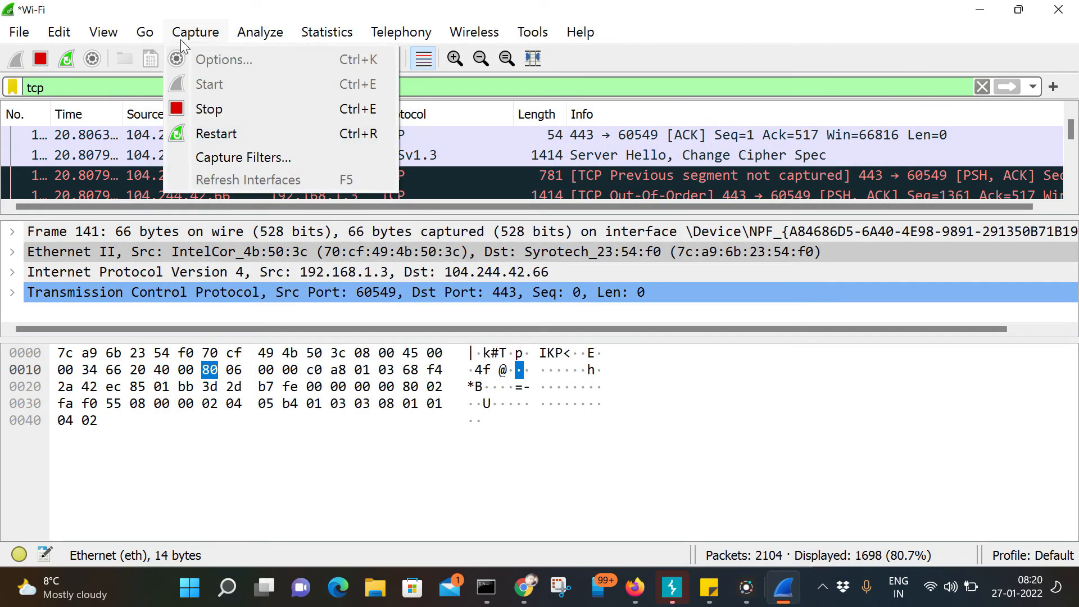
click(156, 153)
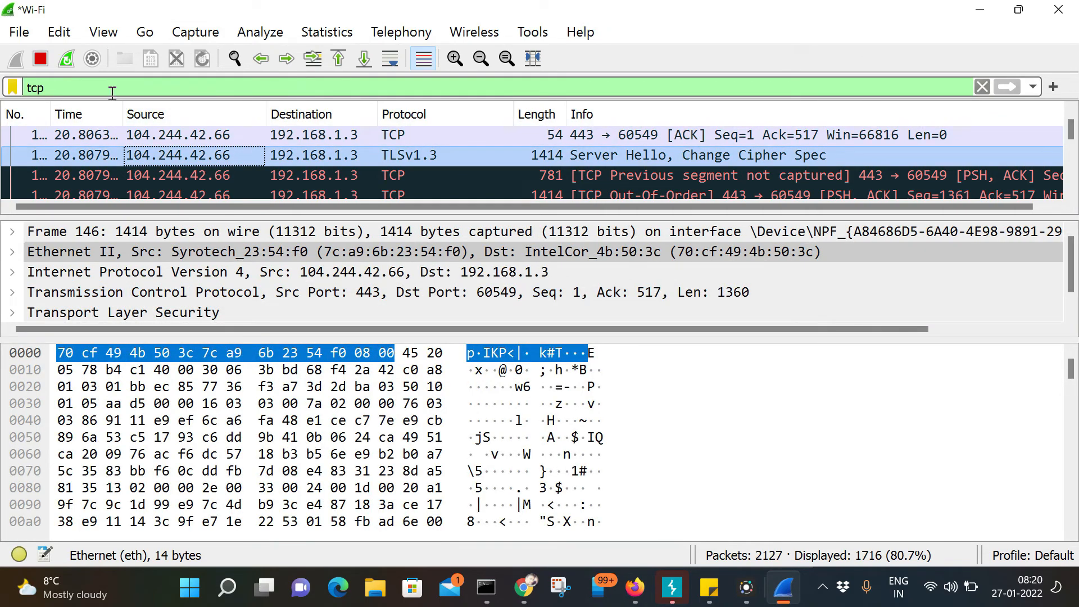
click(25, 32)
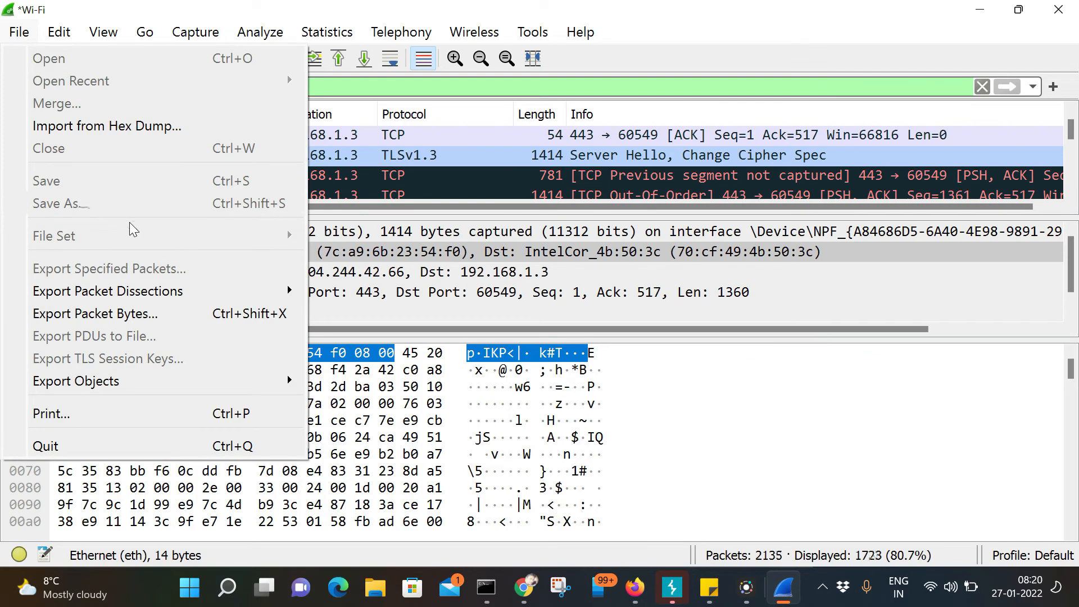
click(423, 135)
click(39, 59)
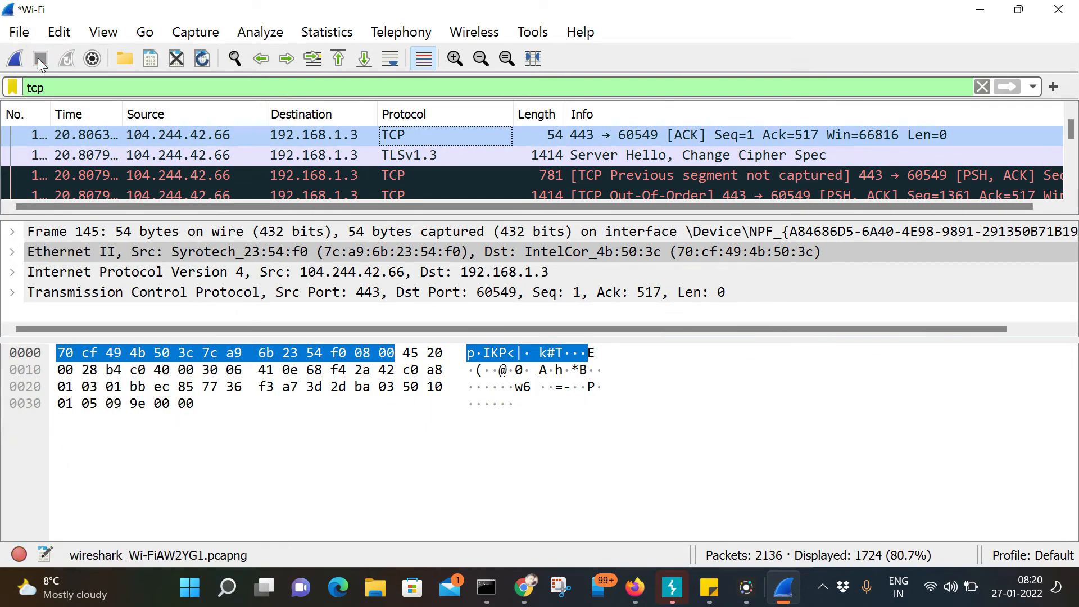
scroll(238, 156, down, 15)
scroll(239, 157, up, 5)
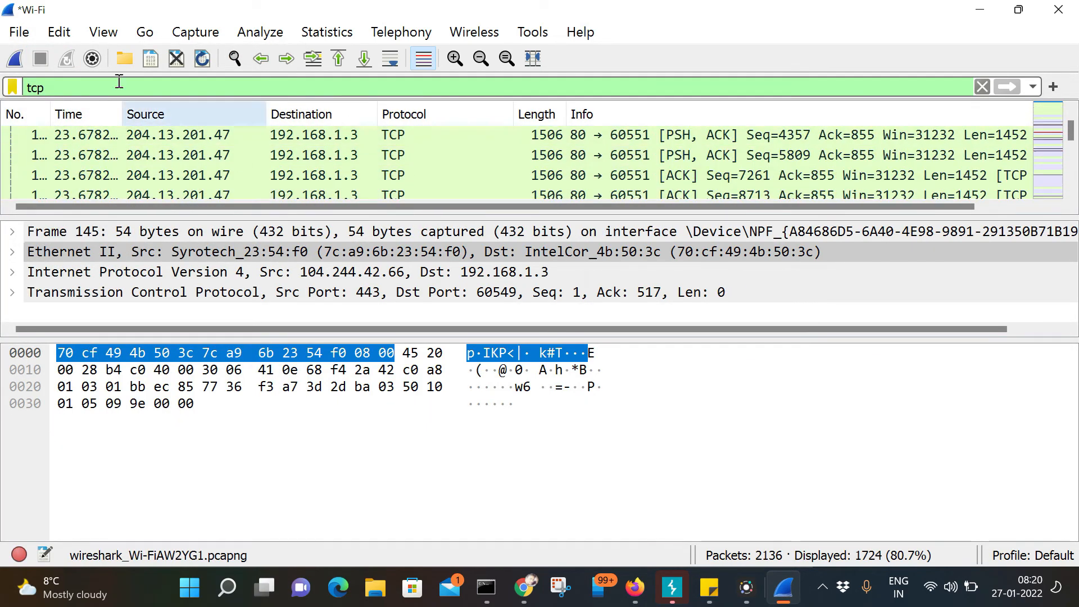
- Start saving the capture file and look over the available file types, keeping the pcapng format
click(152, 62)
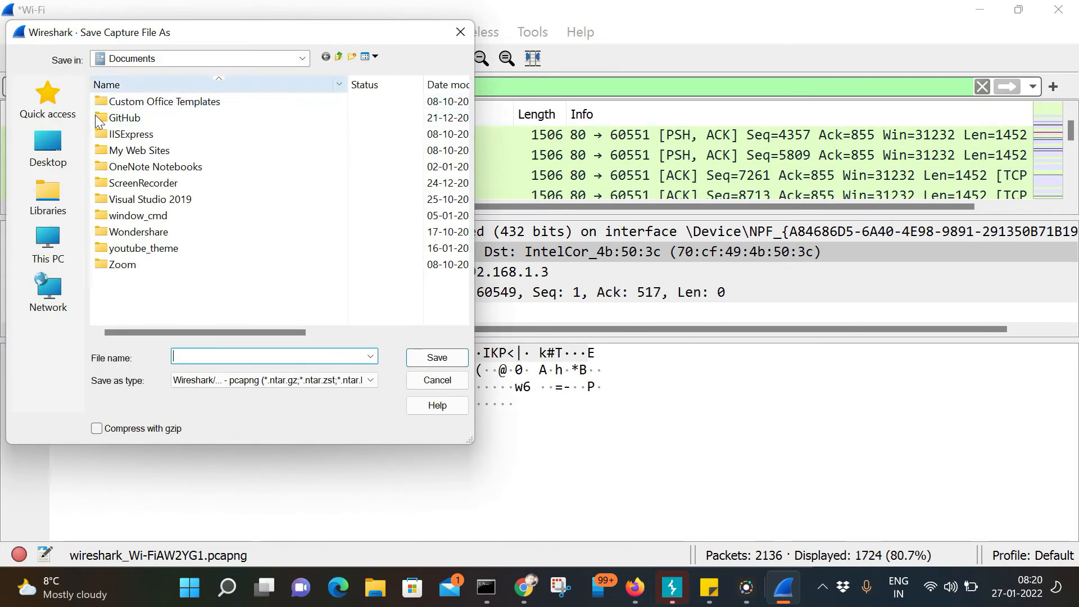
click(59, 141)
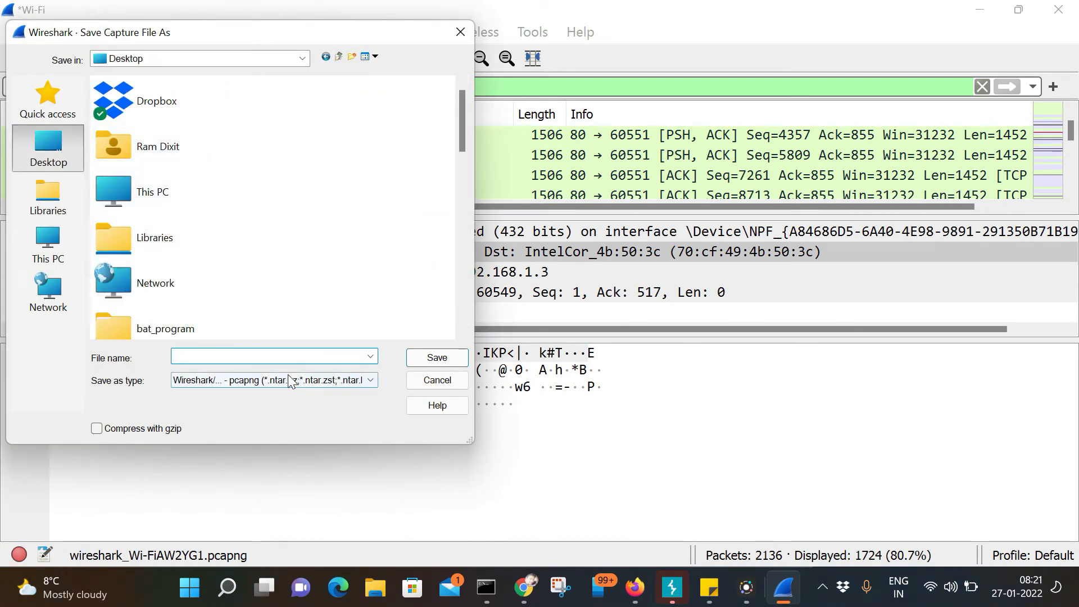
click(287, 380)
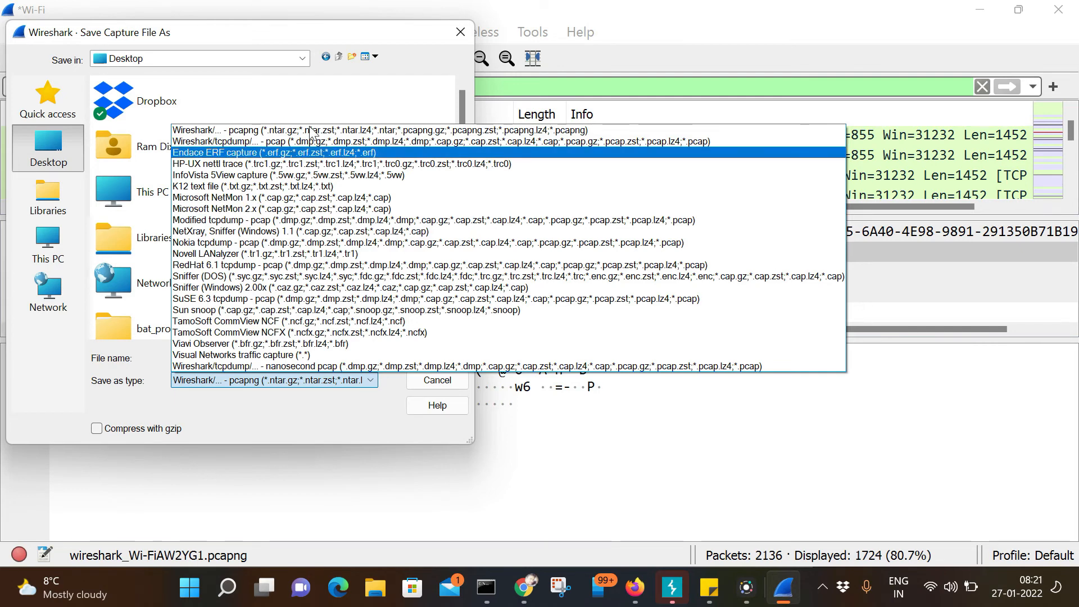
click(382, 108)
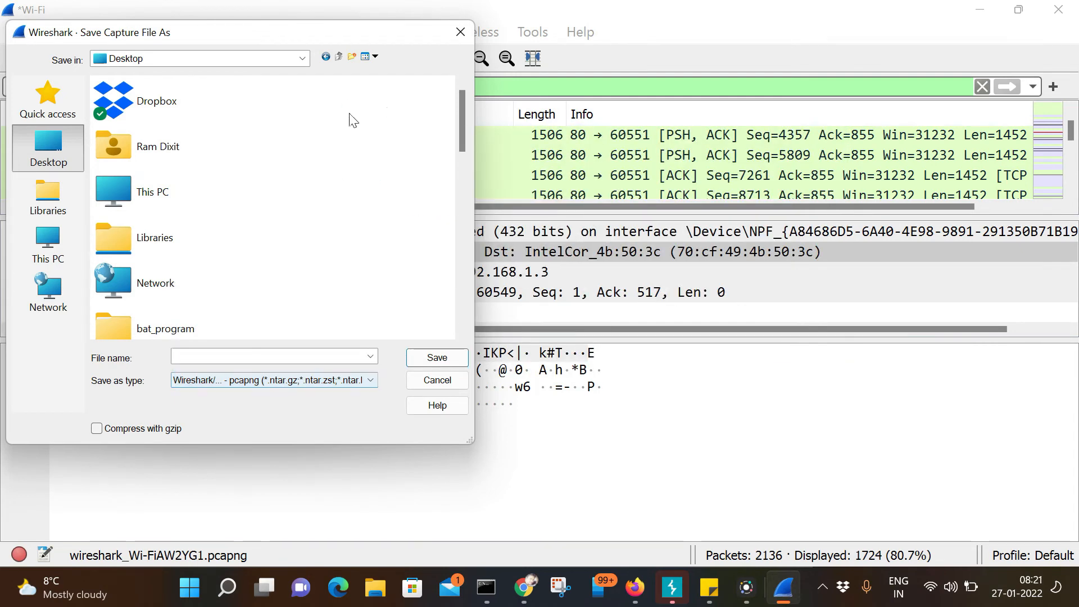
- Save the capture in the Downloads folder under the name "packet capture"
double_click(150, 145)
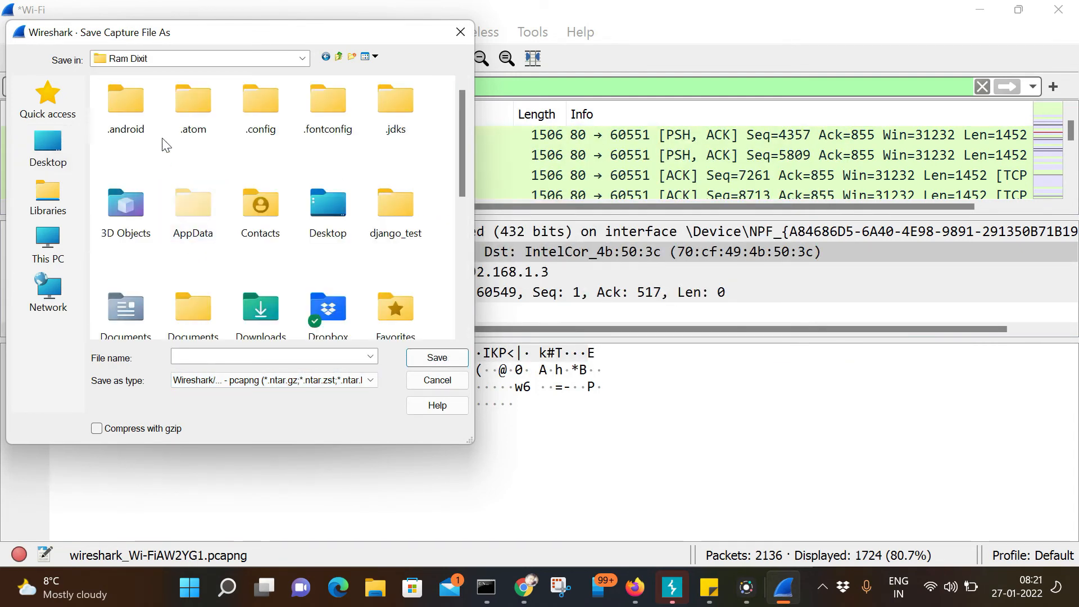
click(402, 111)
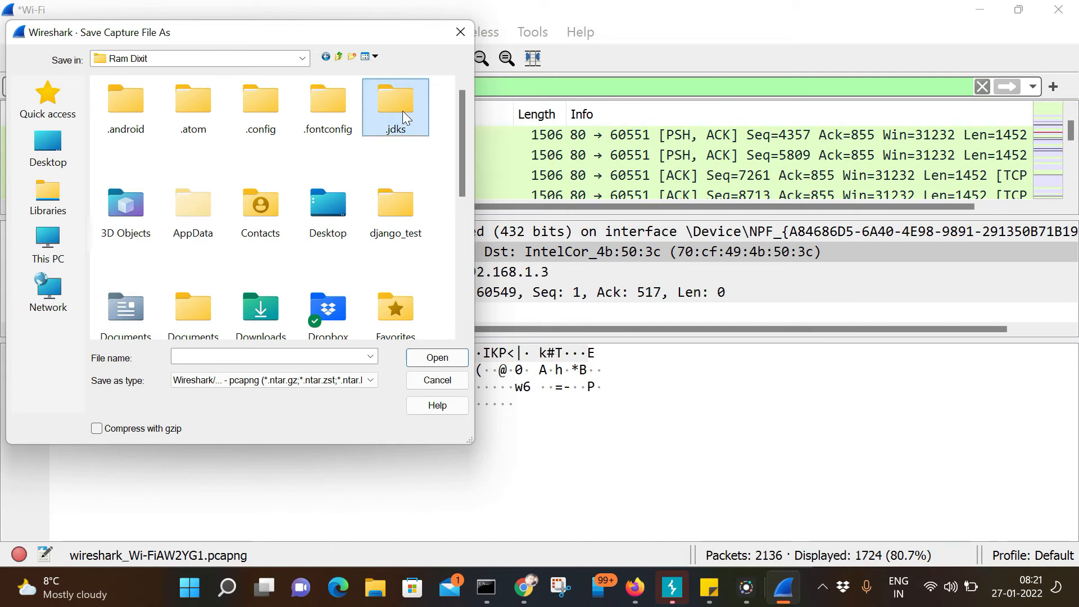
click(54, 188)
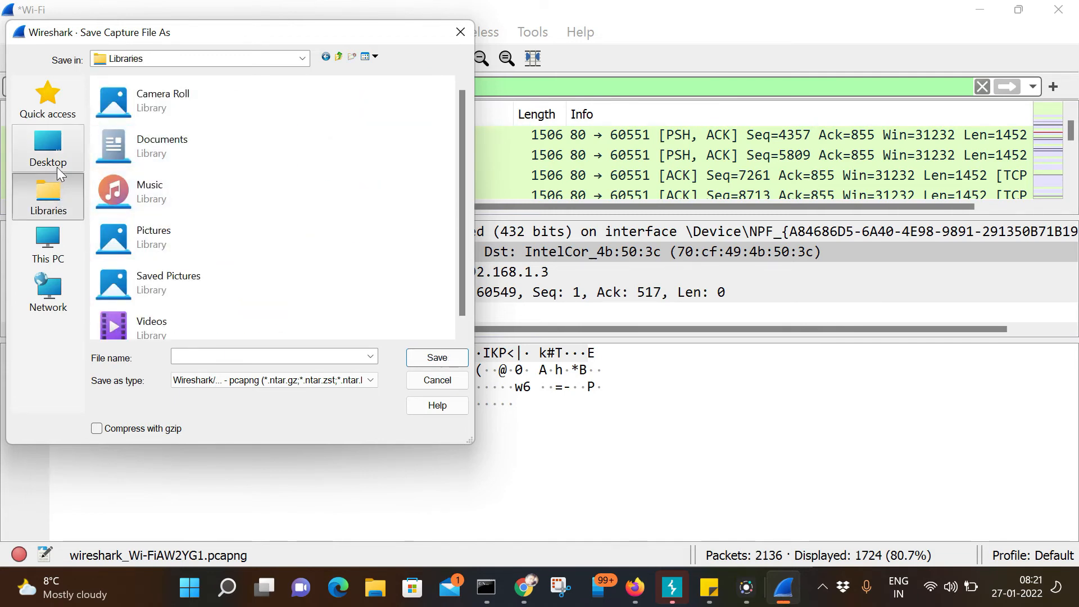
scroll(179, 281, down, 1)
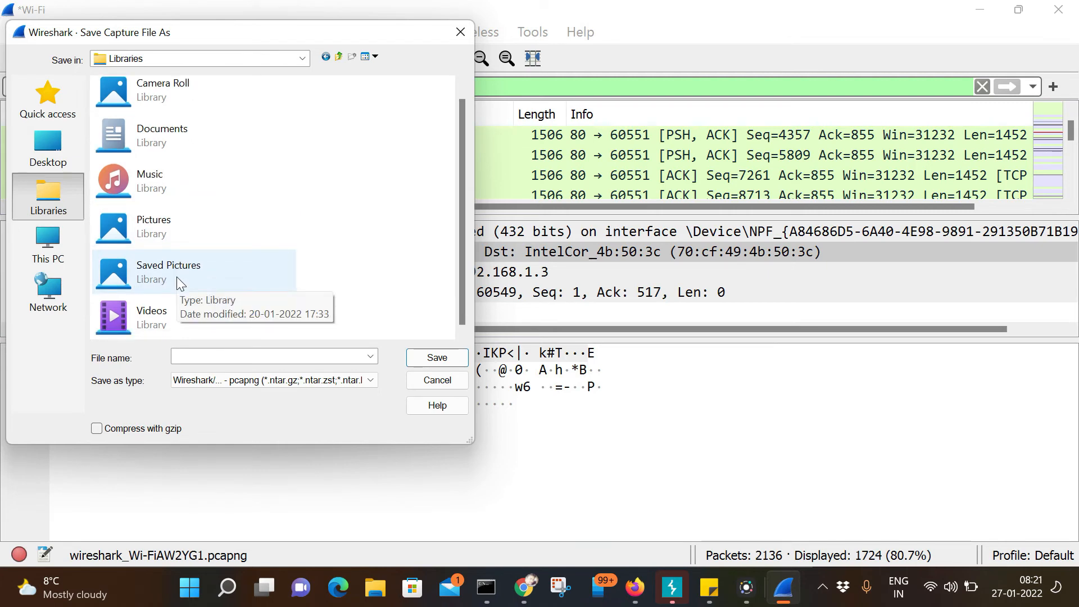
click(55, 250)
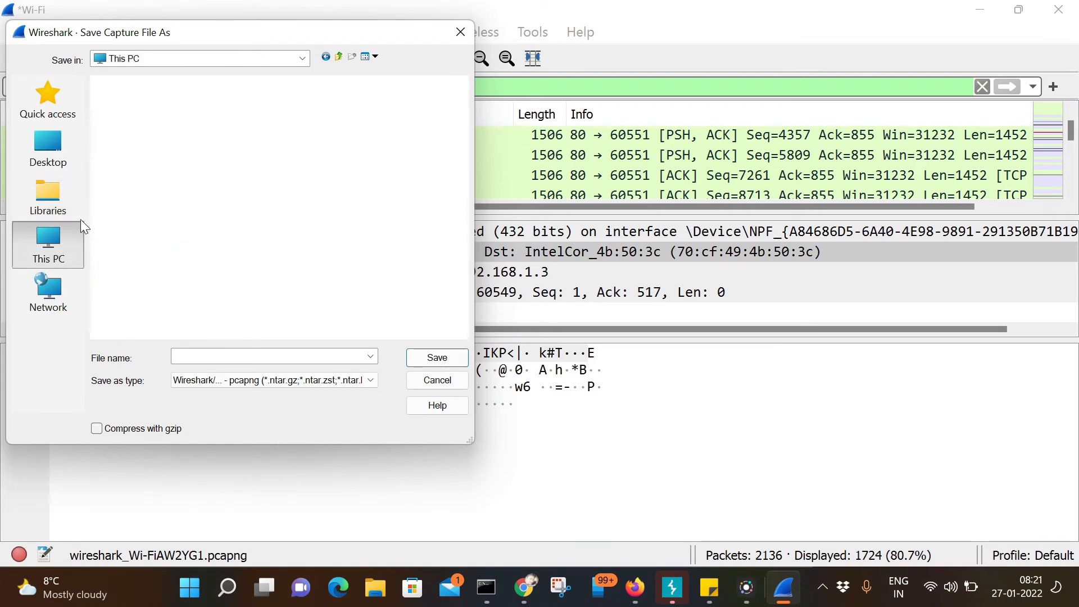
double_click(171, 211)
click(224, 356)
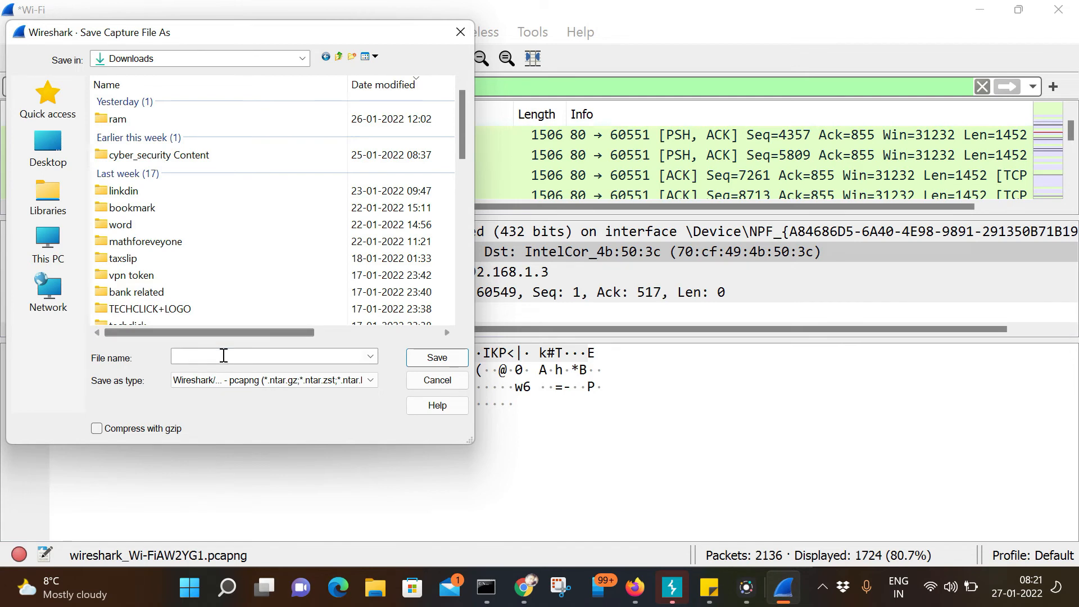
text(packet capt)
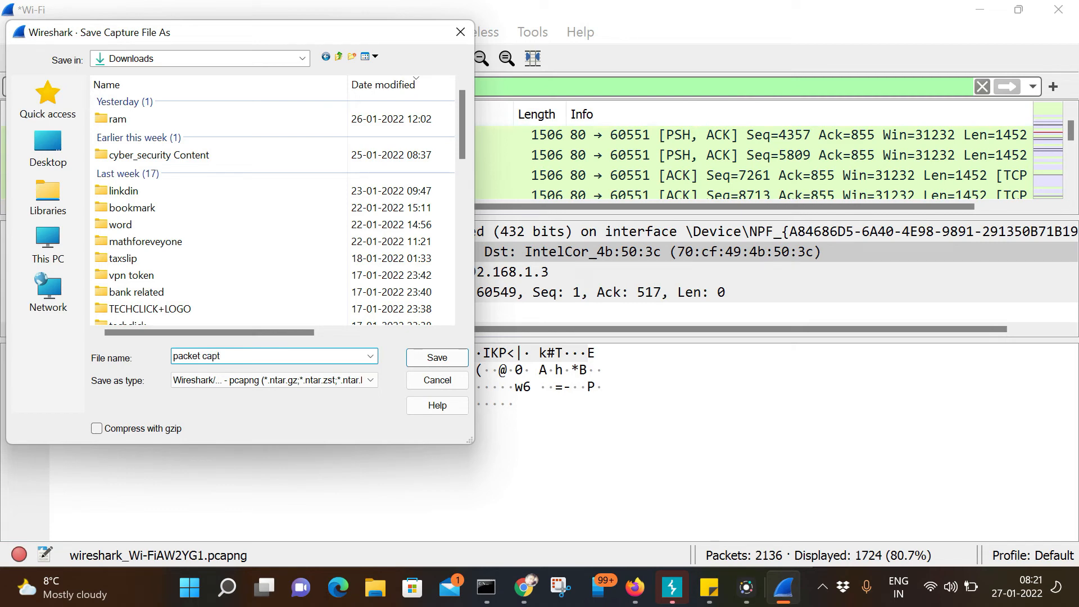
text(ure)
key(Return)
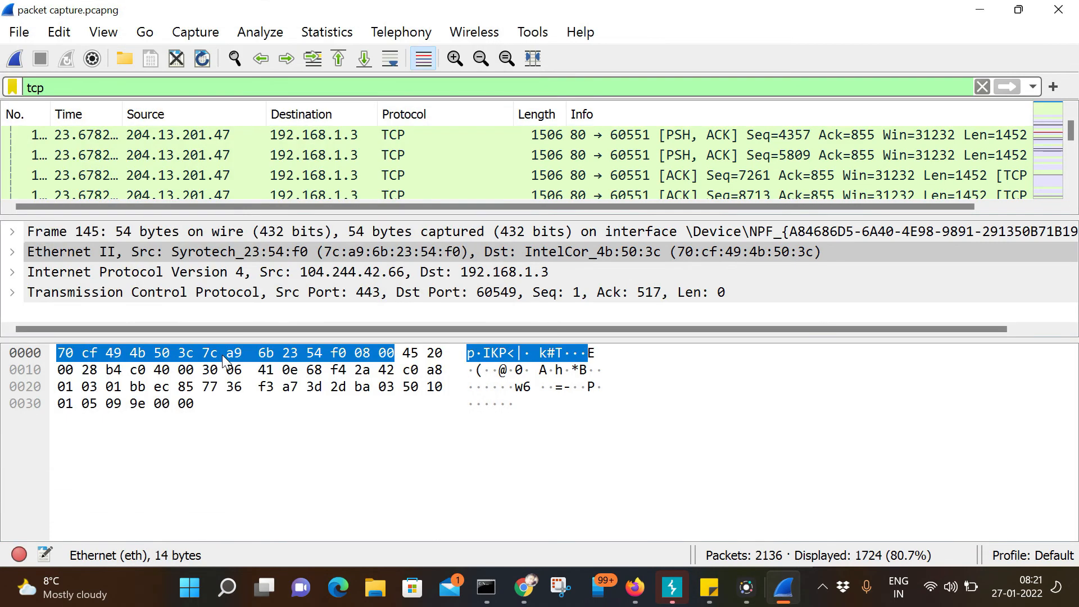
- Look through the saved capture's TCP packets and inspect the out-of-order packet from 104.244.42.66
scroll(340, 146, down, 5)
scroll(349, 157, up, 10)
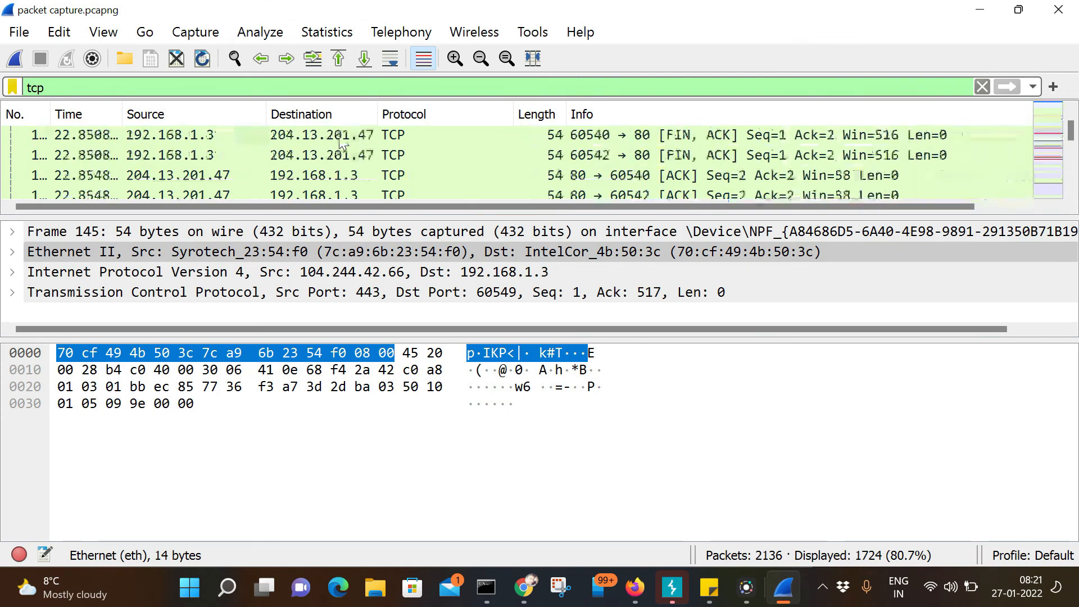
scroll(362, 188, up, 3)
scroll(362, 188, down, 3)
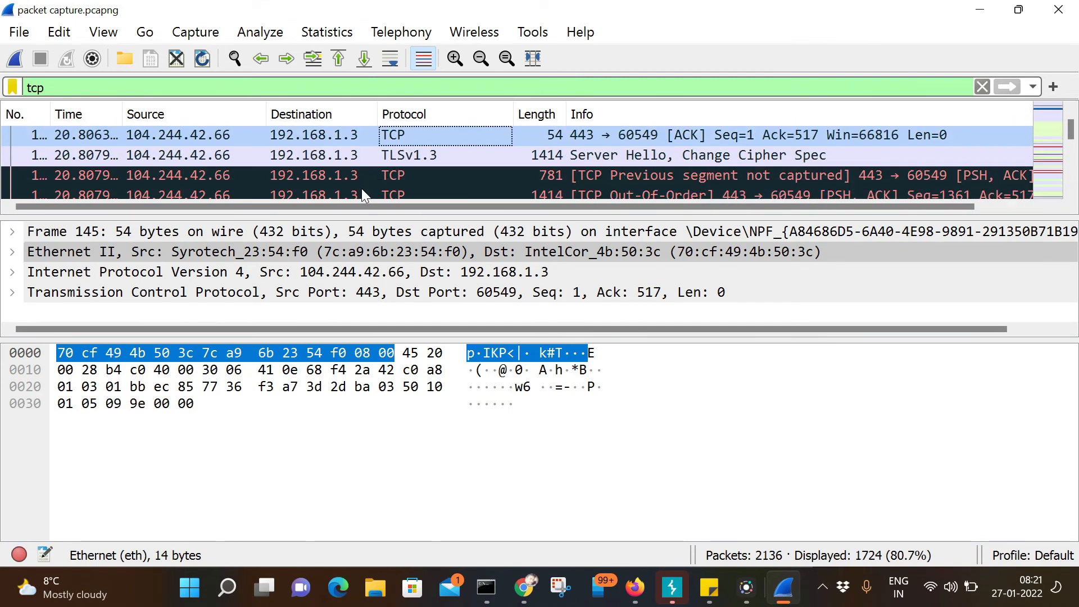
scroll(366, 180, down, 1)
click(319, 170)
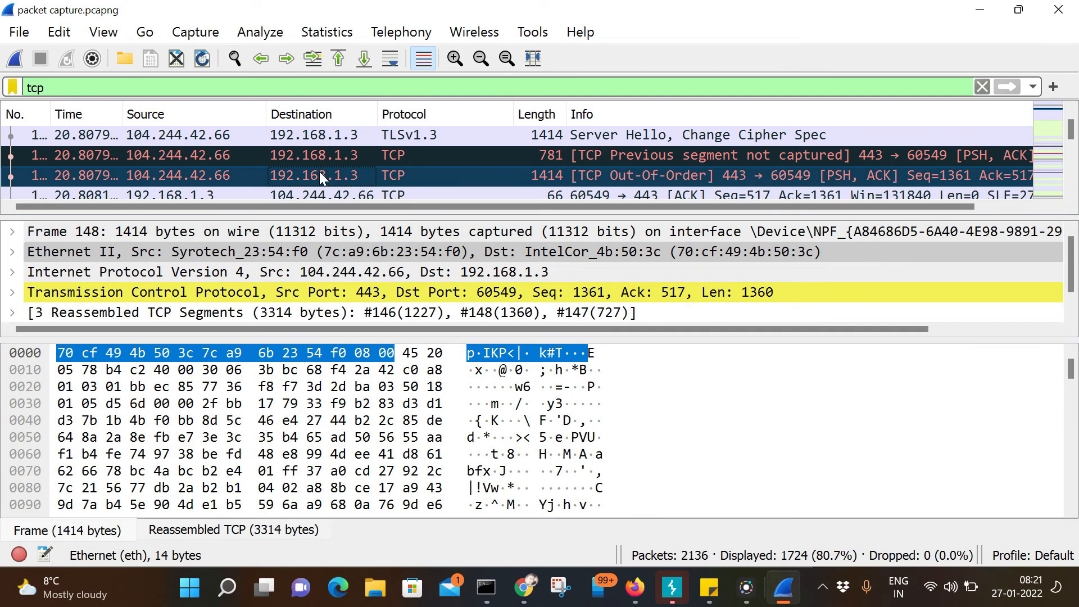
- Colorize the IPv4 conversation of the "Previous segment not captured" packet with Color 8 and check the recolored packets
click(353, 142)
right_click(324, 163)
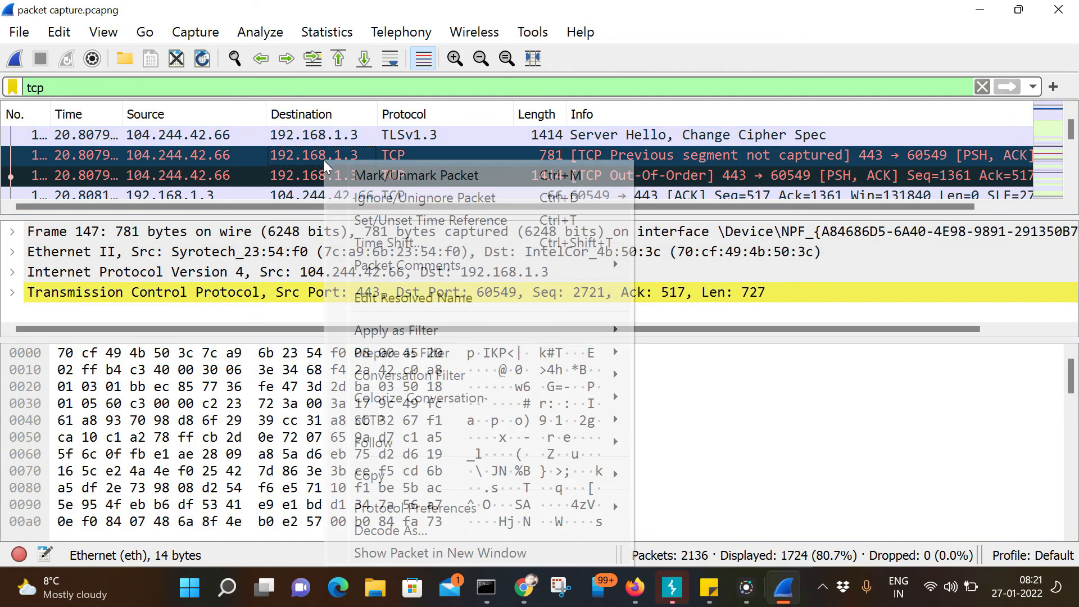
mouse_move(454, 360)
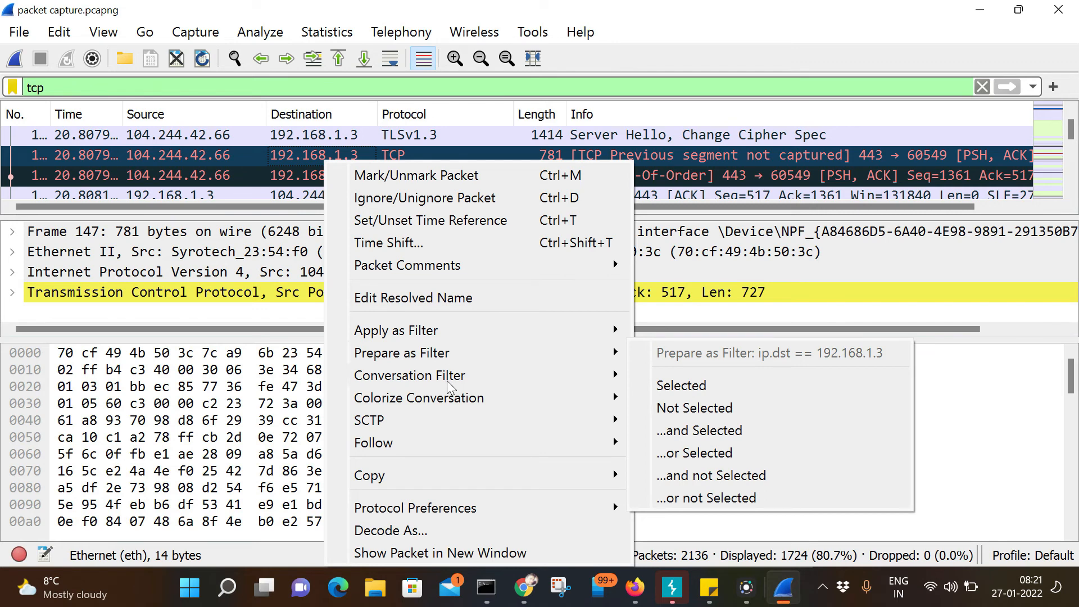
mouse_move(449, 386)
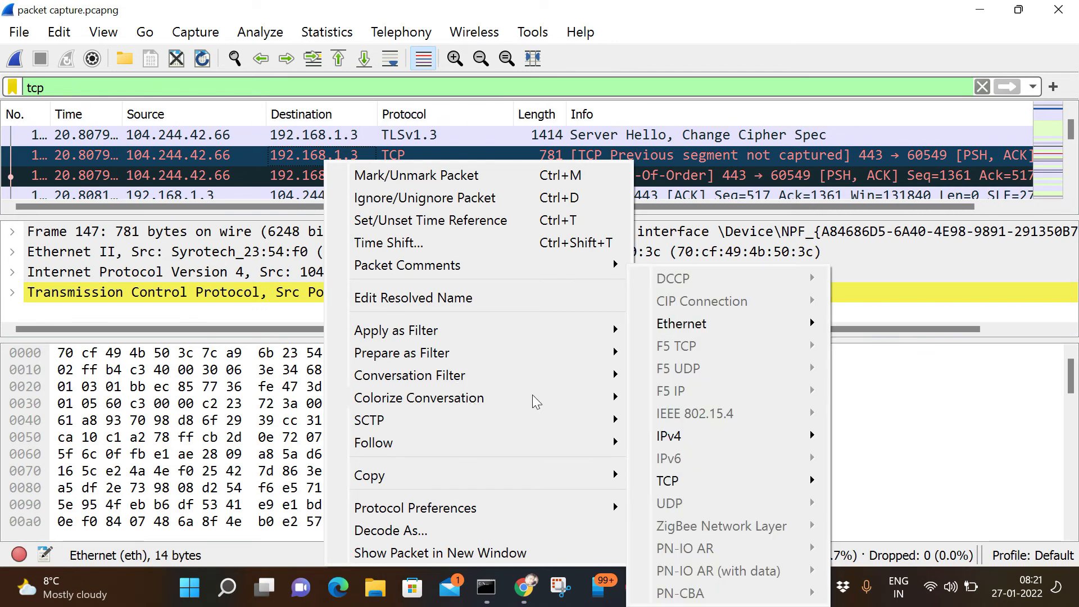
mouse_move(680, 438)
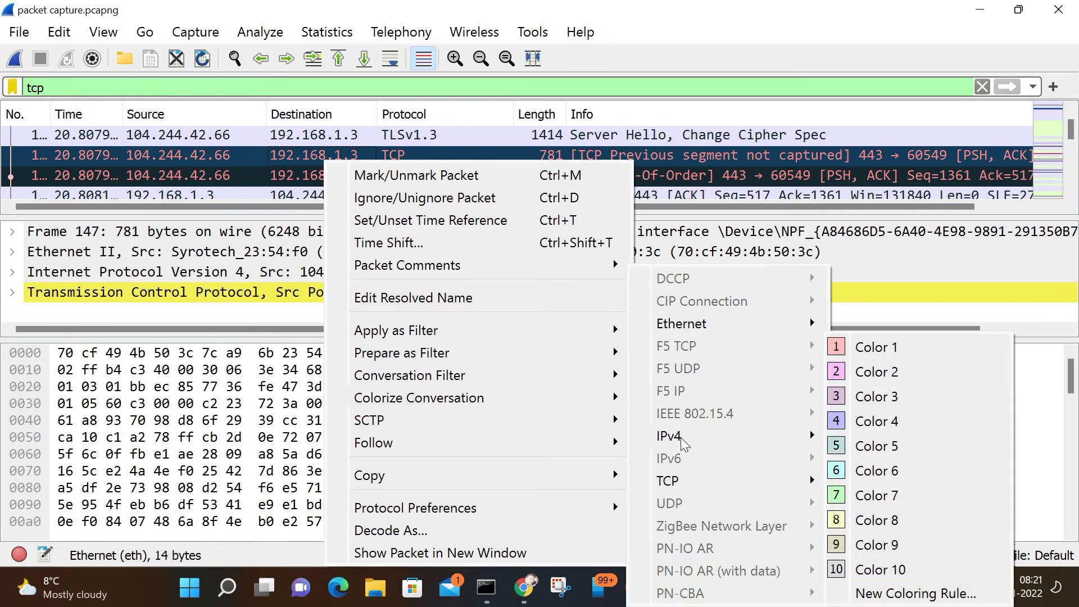
click(859, 521)
click(410, 135)
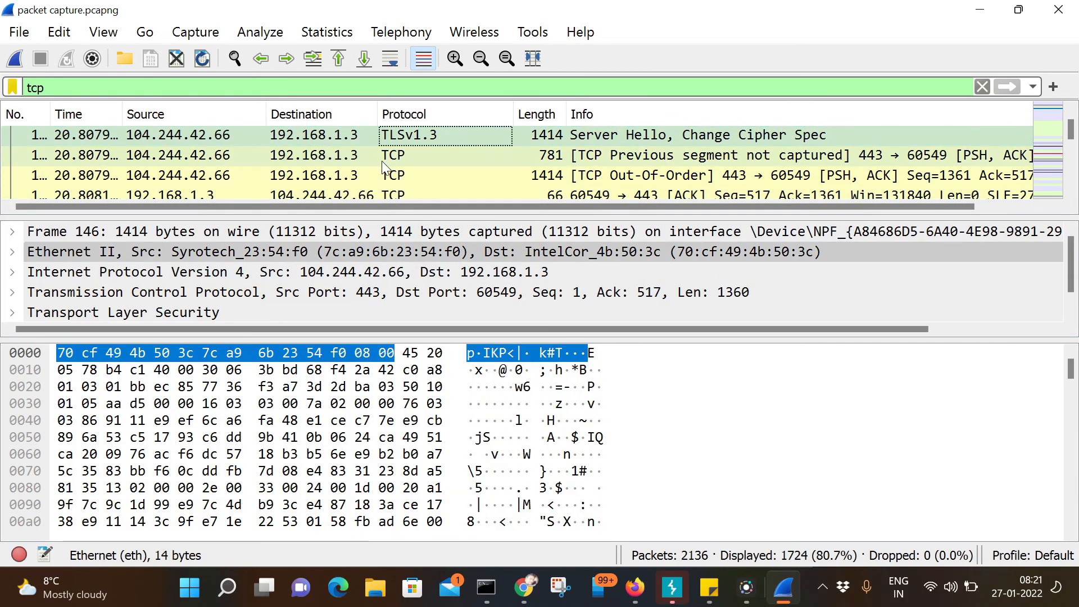
click(410, 155)
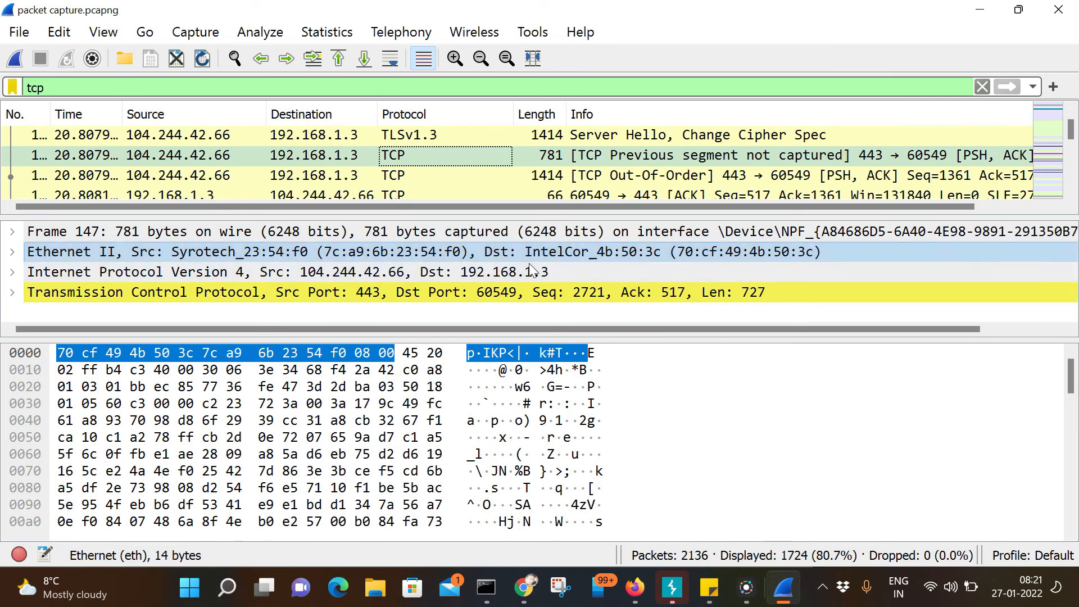
- Follow the TCP stream of the "Previous segment not captured" packet and view the entire conversation as ASCII
right_click(339, 159)
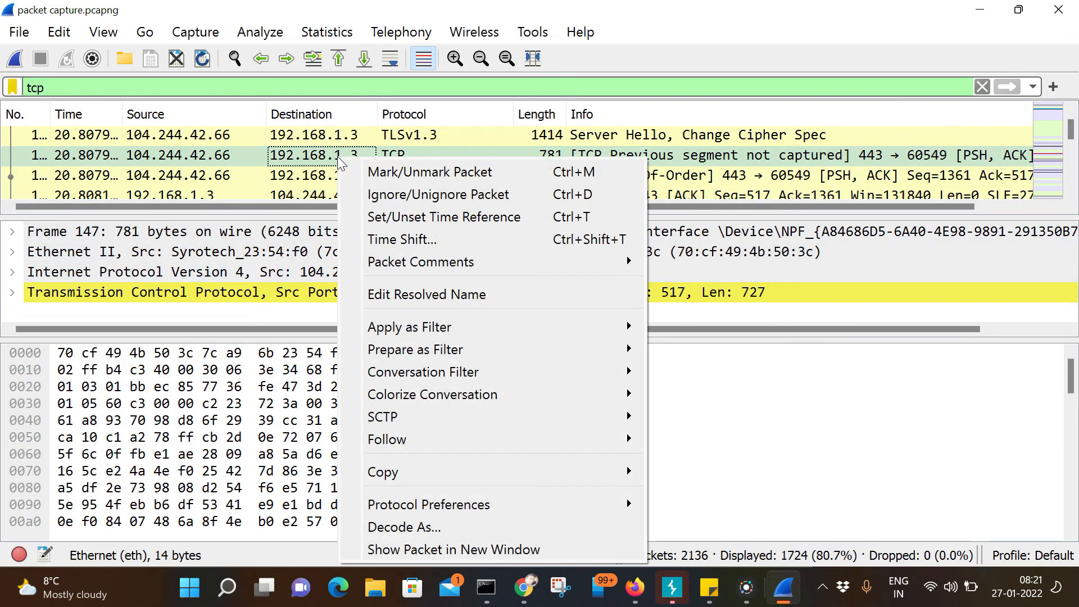
mouse_move(482, 445)
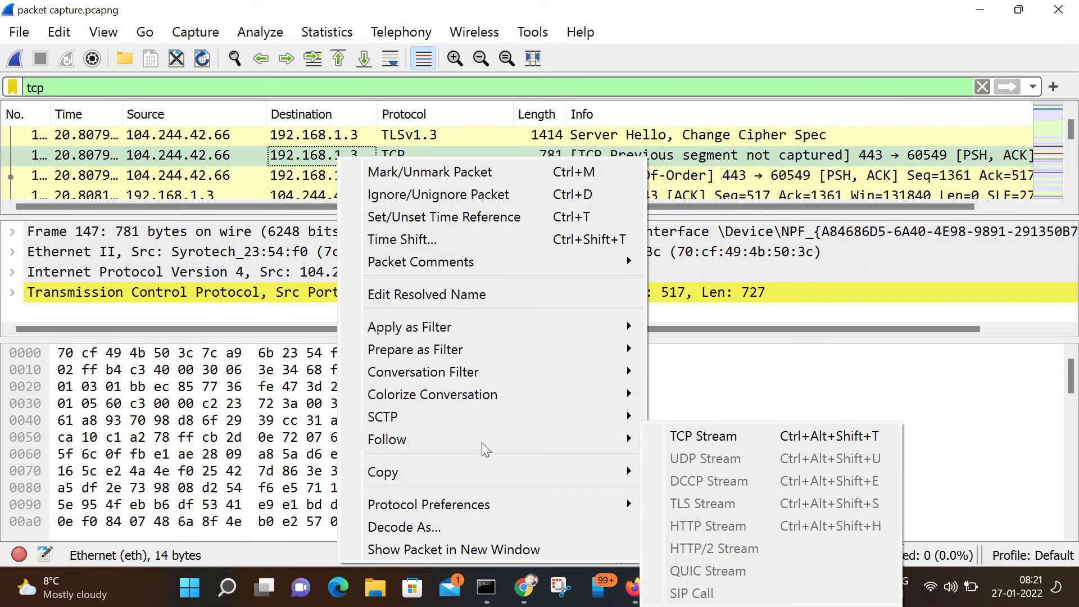
click(703, 437)
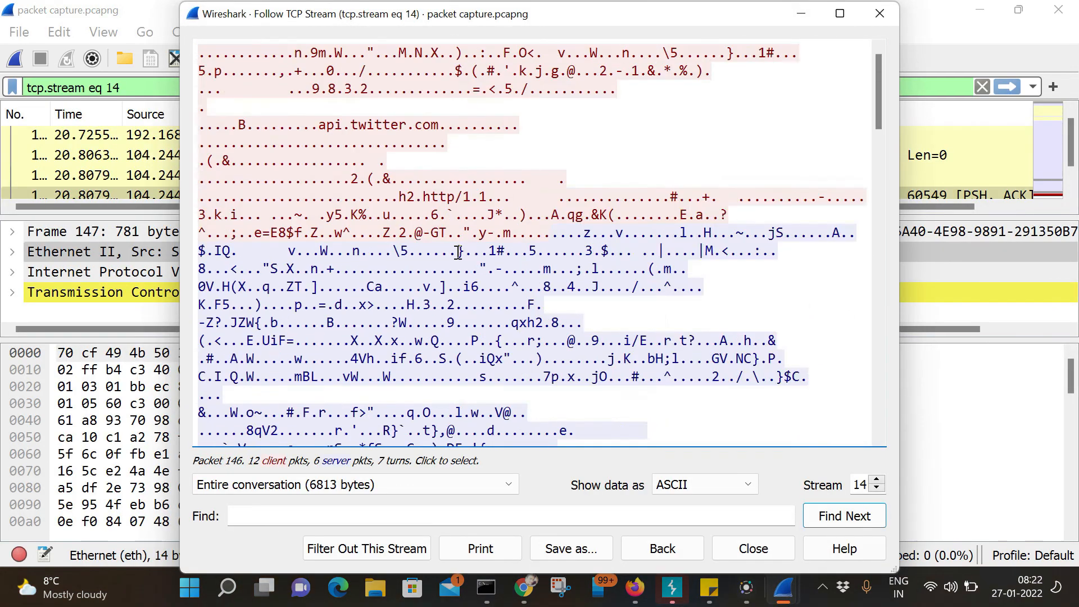
click(888, 17)
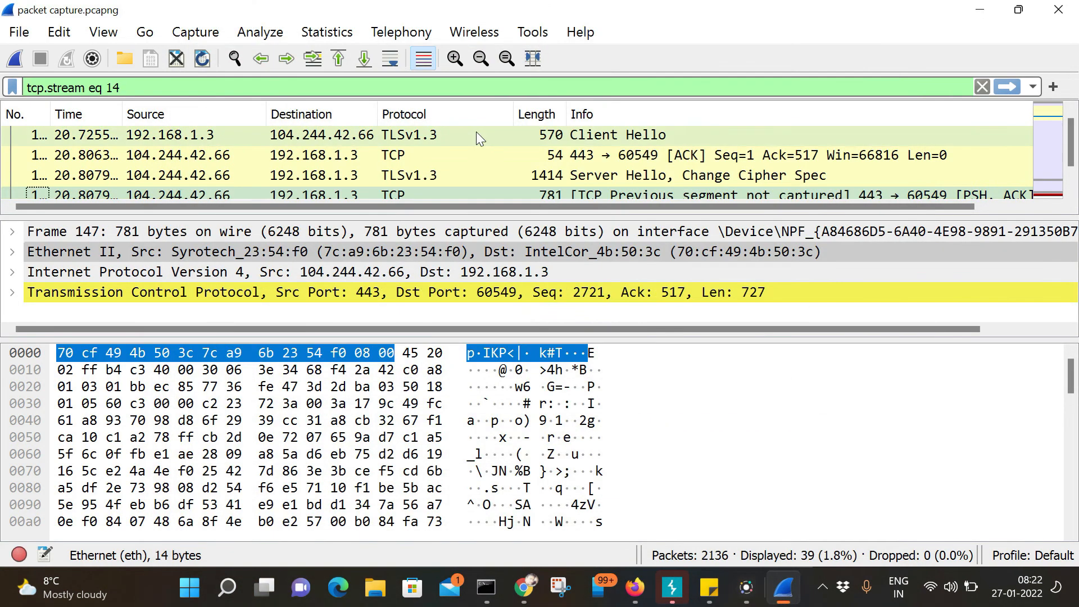
- Look over the Follow and Prepare as Filter options available for the stream's individual packets, without applying any
click(357, 162)
right_click(358, 162)
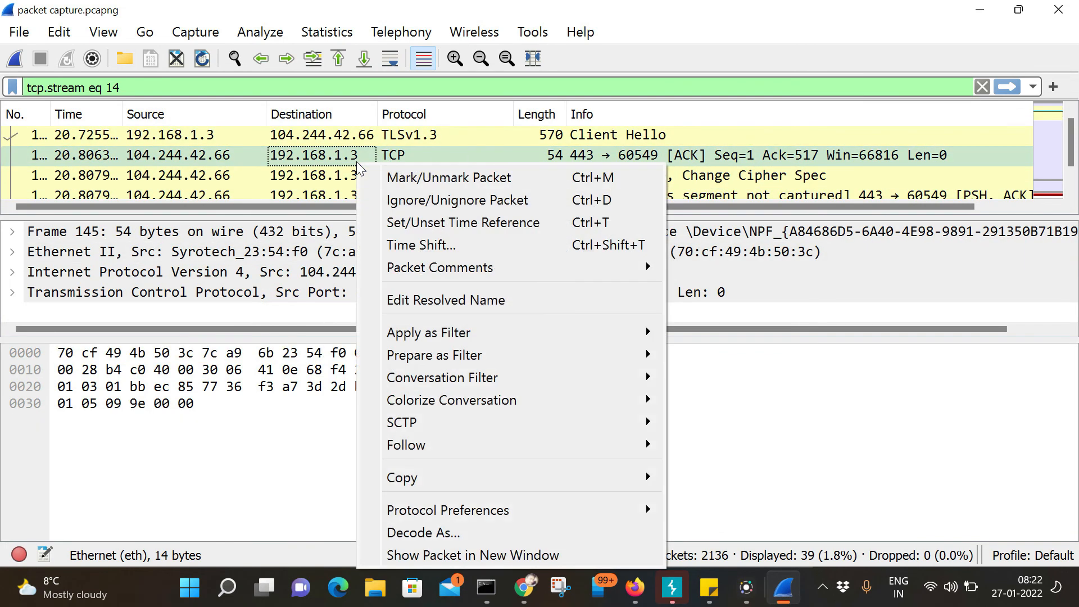
mouse_move(524, 446)
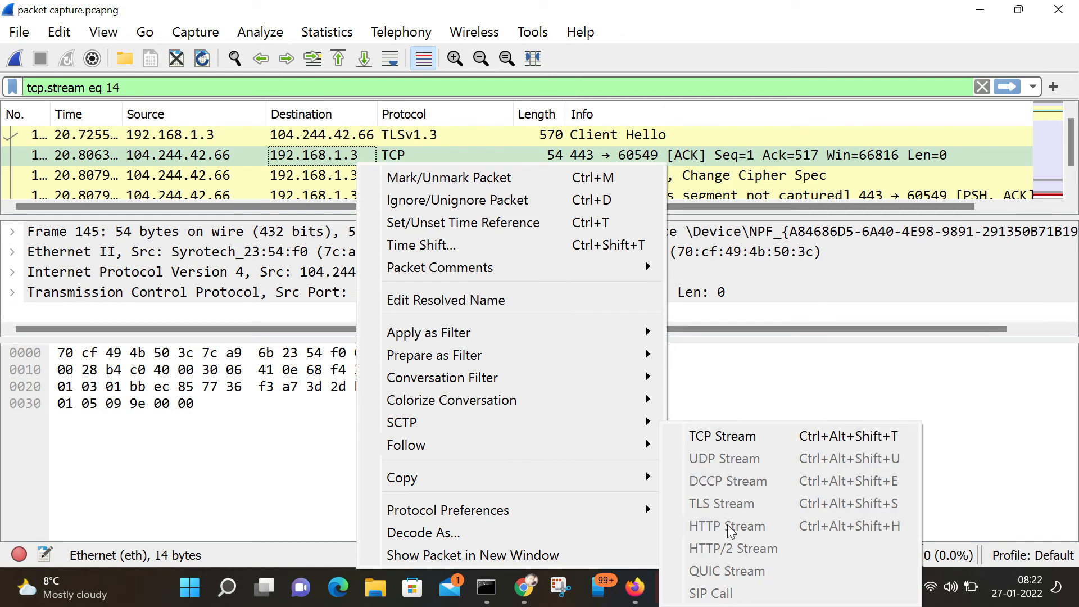
click(292, 184)
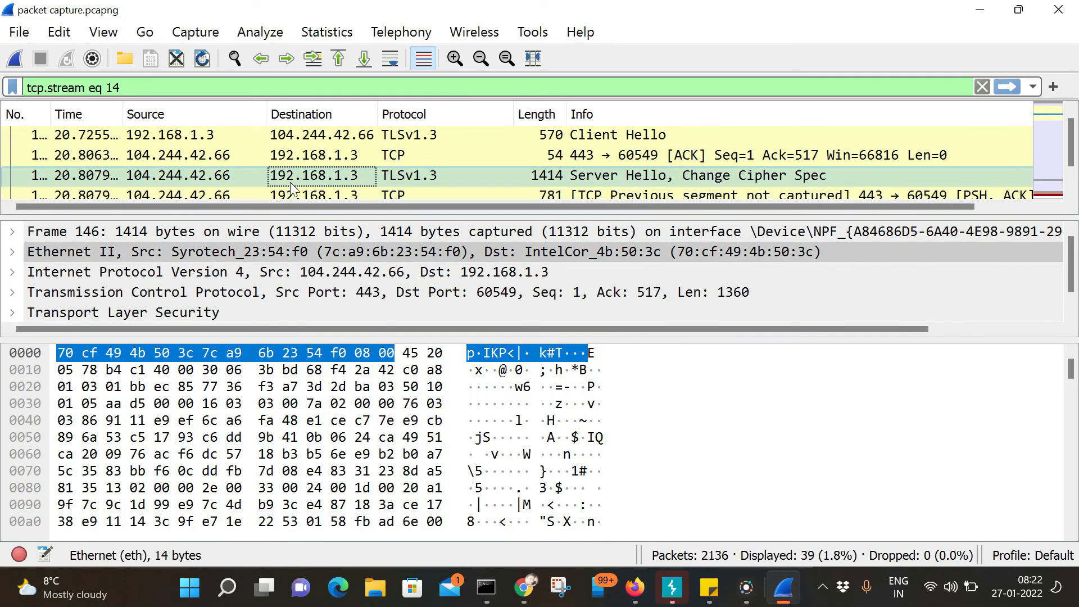
scroll(326, 177, up, 1)
click(325, 178)
right_click(333, 174)
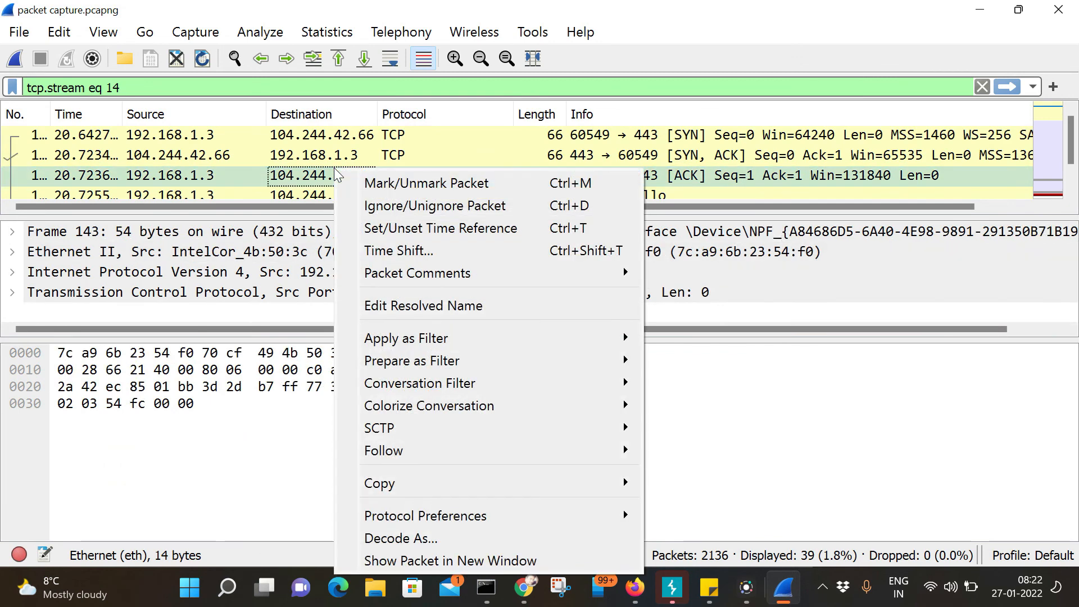
click(251, 178)
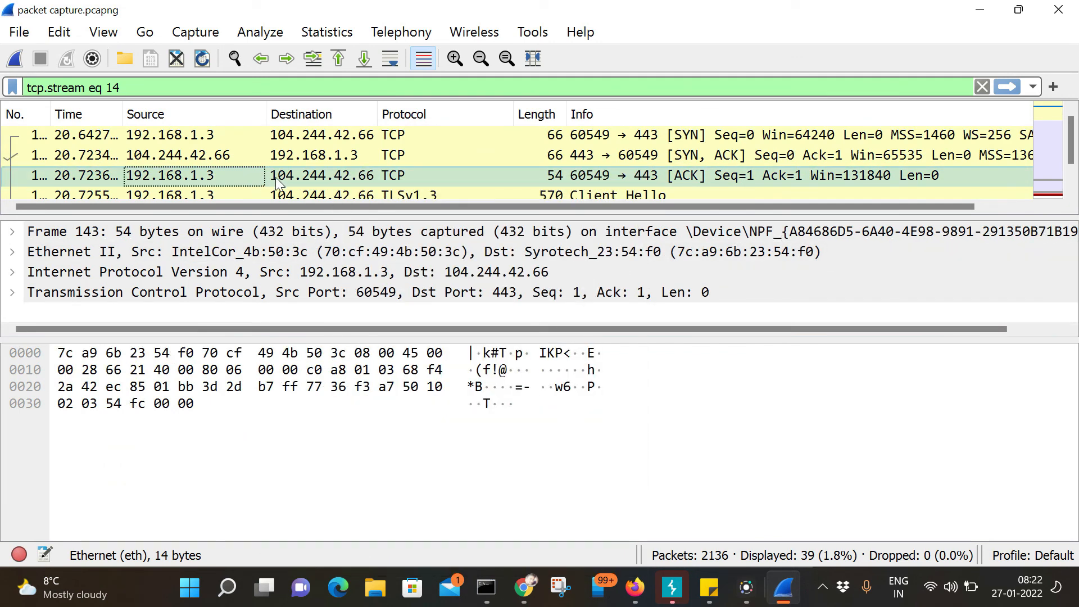
right_click(331, 181)
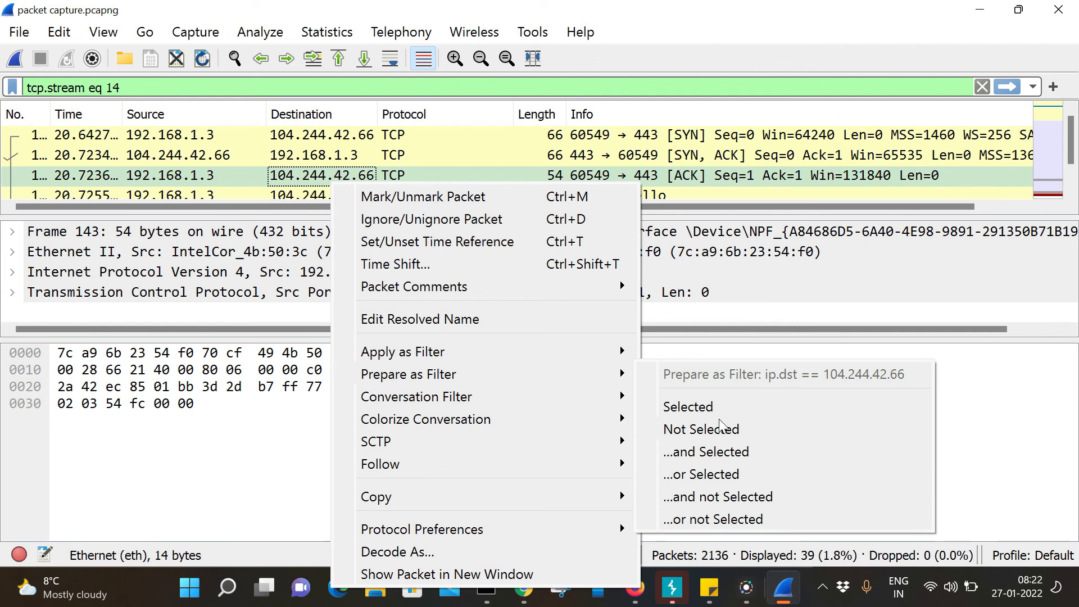
drag(201, 256, 71, 94)
- Clear the "tcp.stream eq 14" expression from the display filter
click(158, 81)
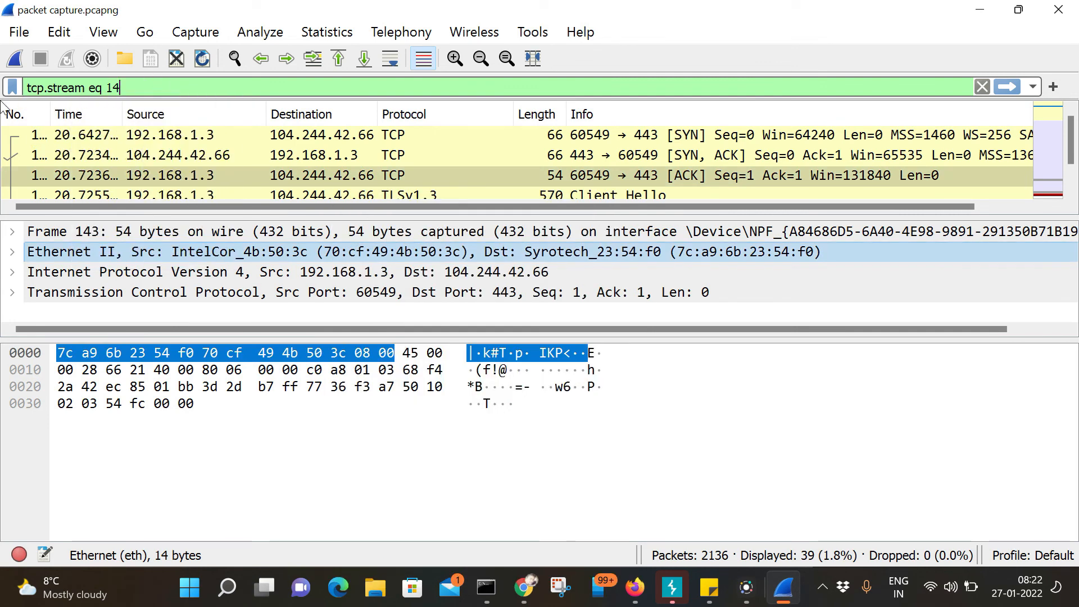
triple_click(40, 90)
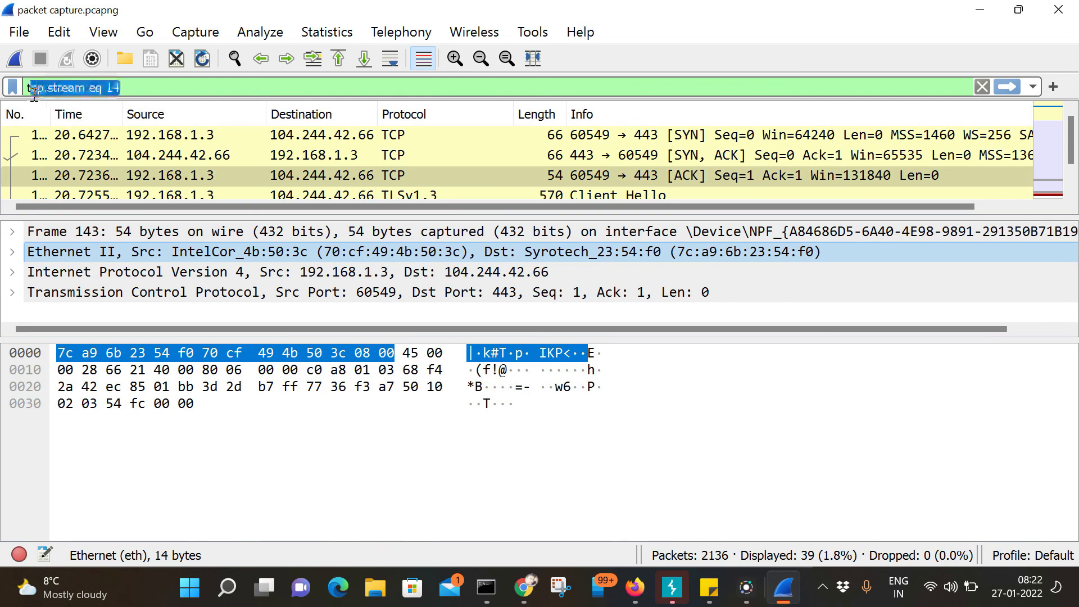
text(t)
key(BackSpace)
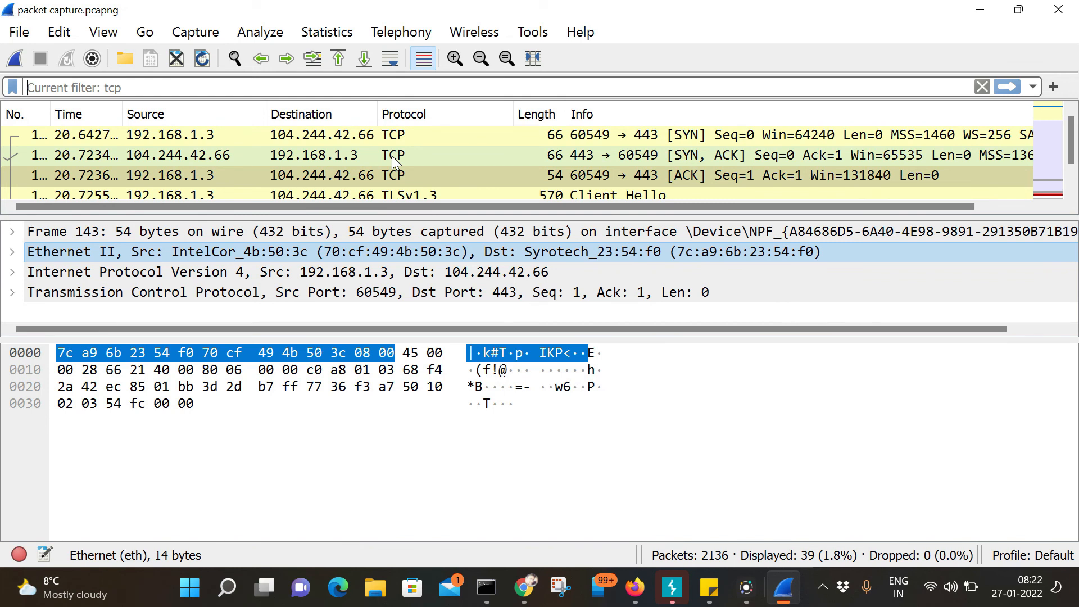
- Limit promiscuous mode to the Wi-Fi interface in the capture options and run a brief capture with that setting
click(91, 66)
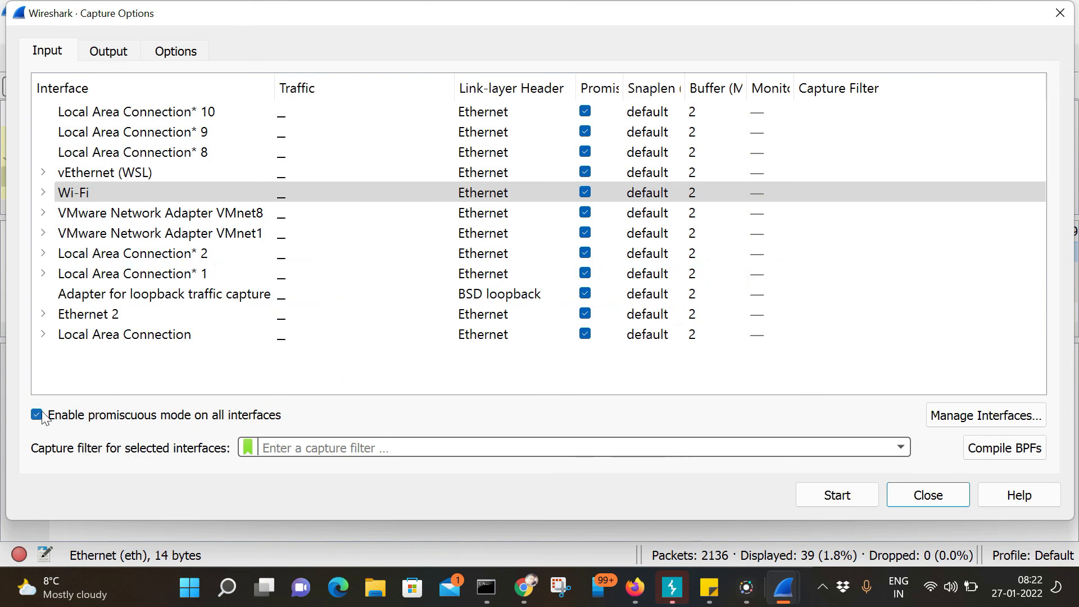
mouse_move(43, 418)
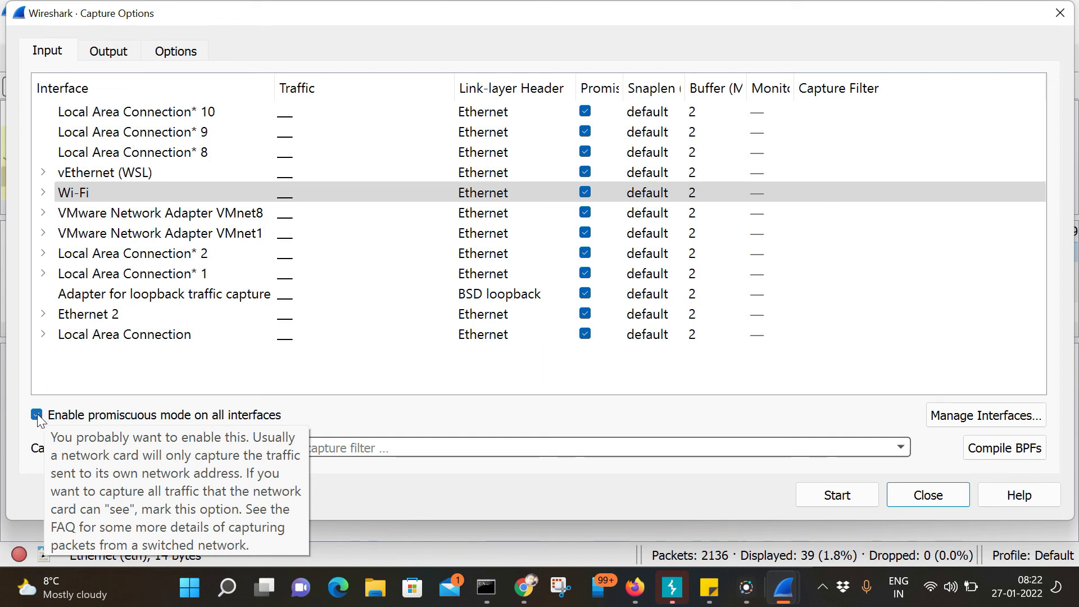
click(37, 415)
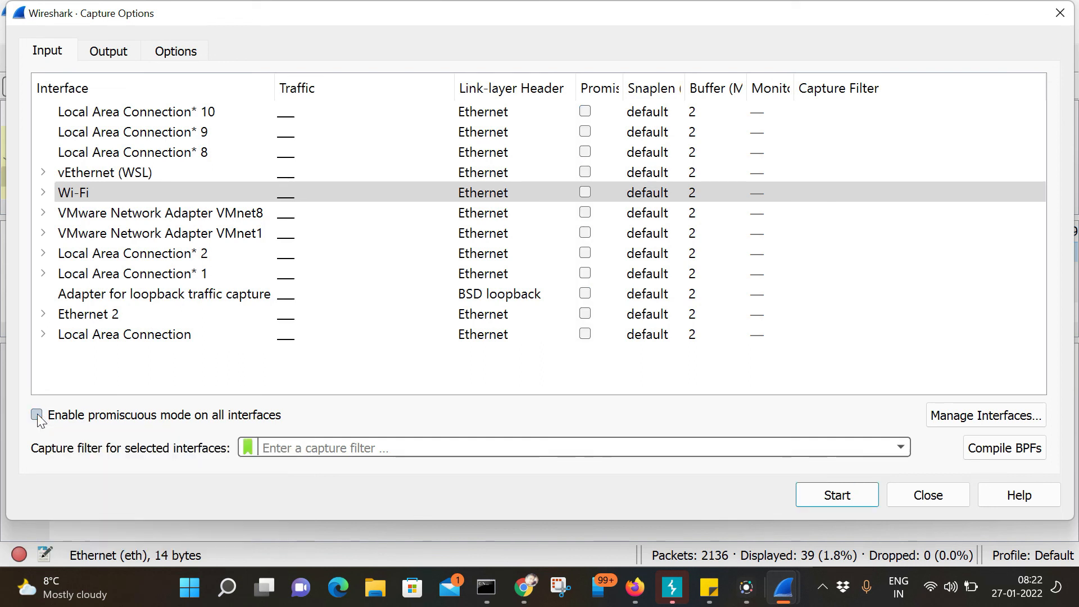
click(585, 192)
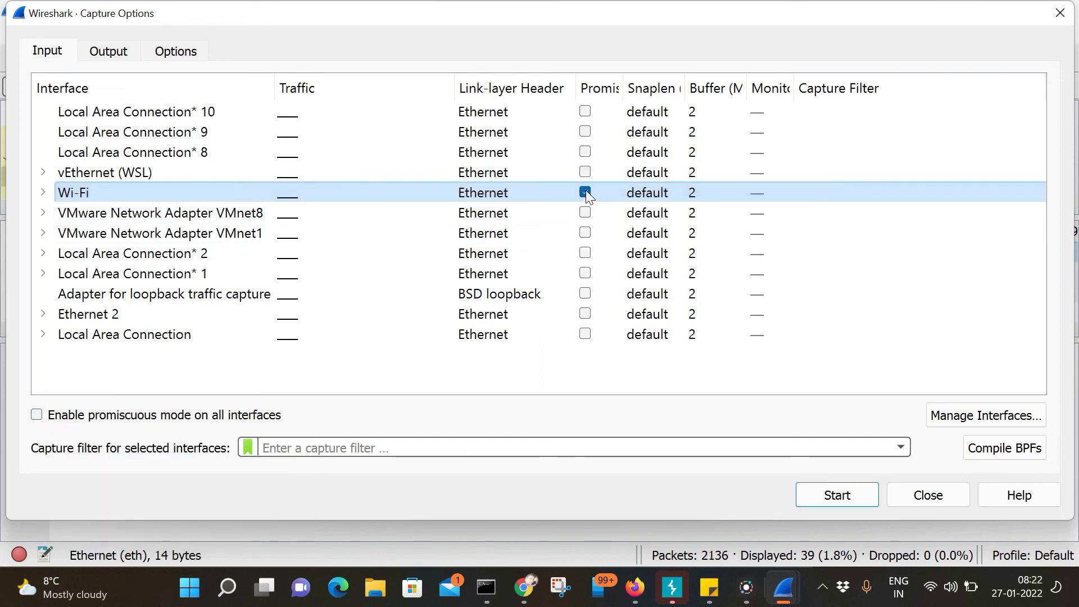
click(848, 502)
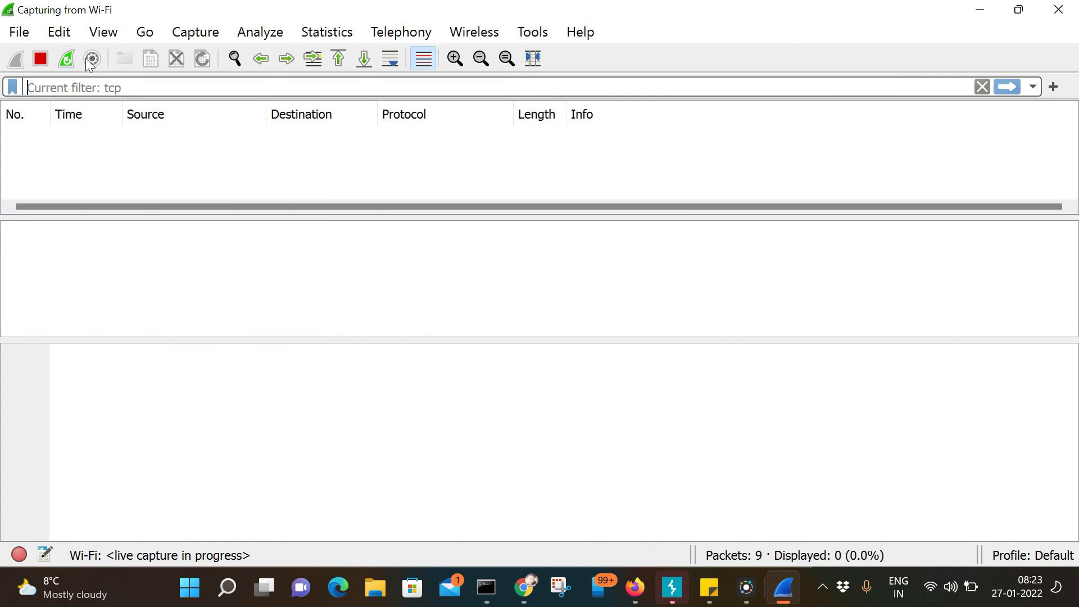
click(34, 61)
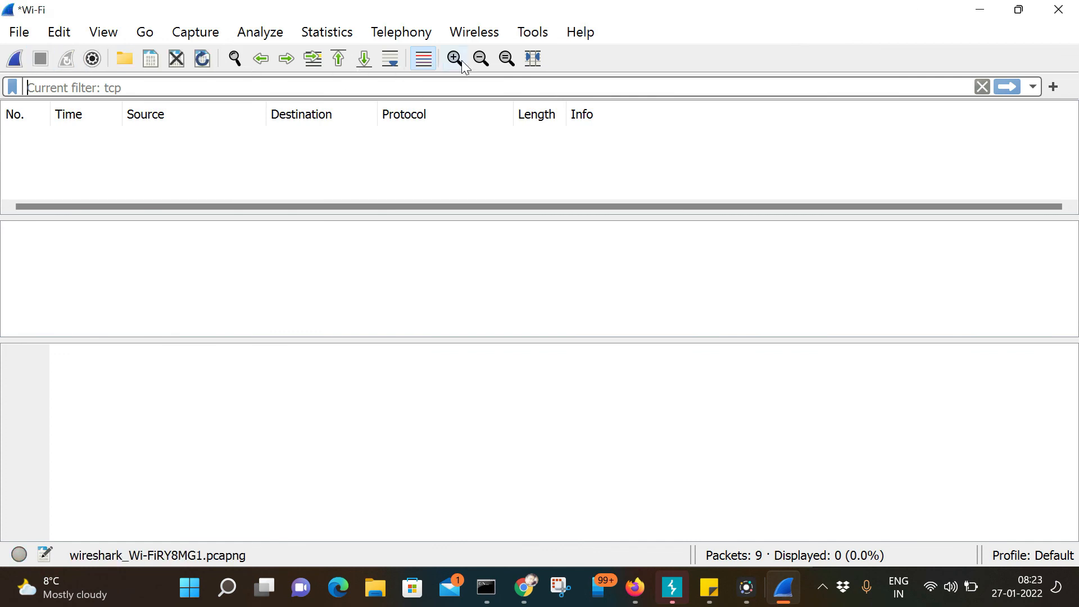
click(123, 42)
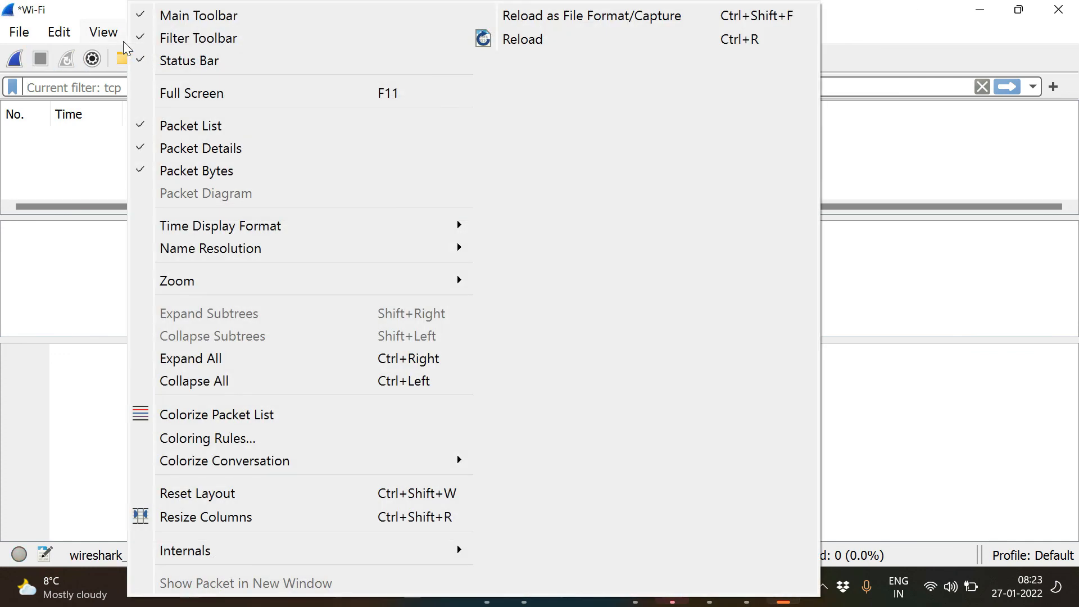
click(96, 178)
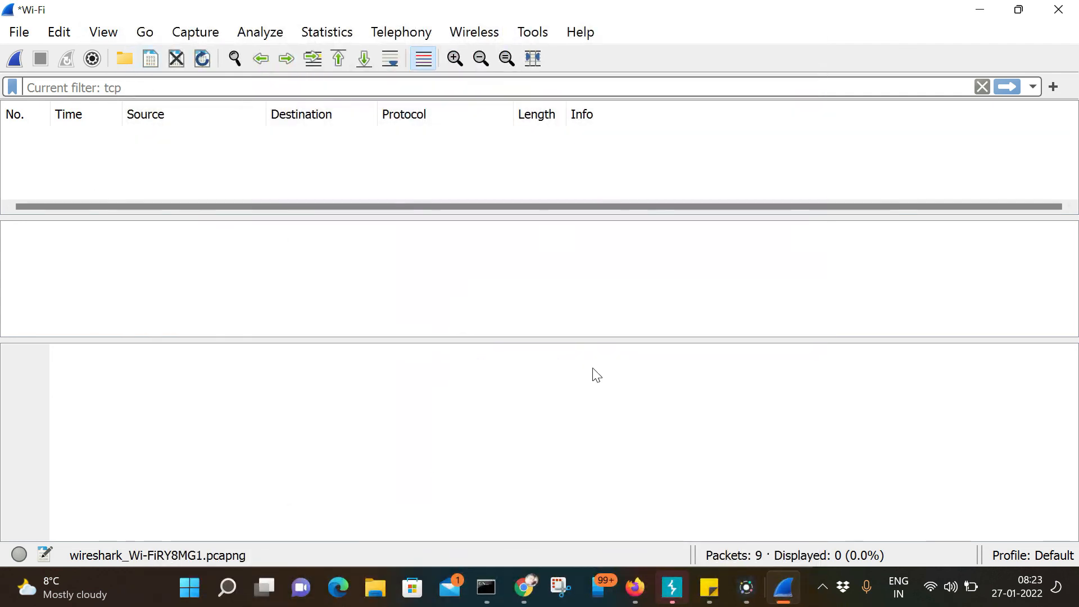